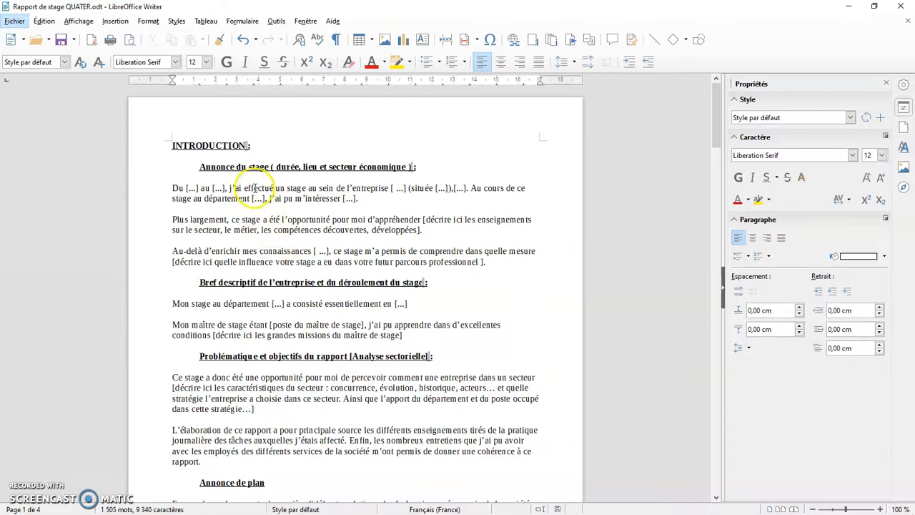
Look through the internship report's main headings, from the introduction to the conclusion.
left_click_drag(252, 145, 165, 143)
scroll(242, 227, "down", 2)
scroll(241, 227, "down", 4)
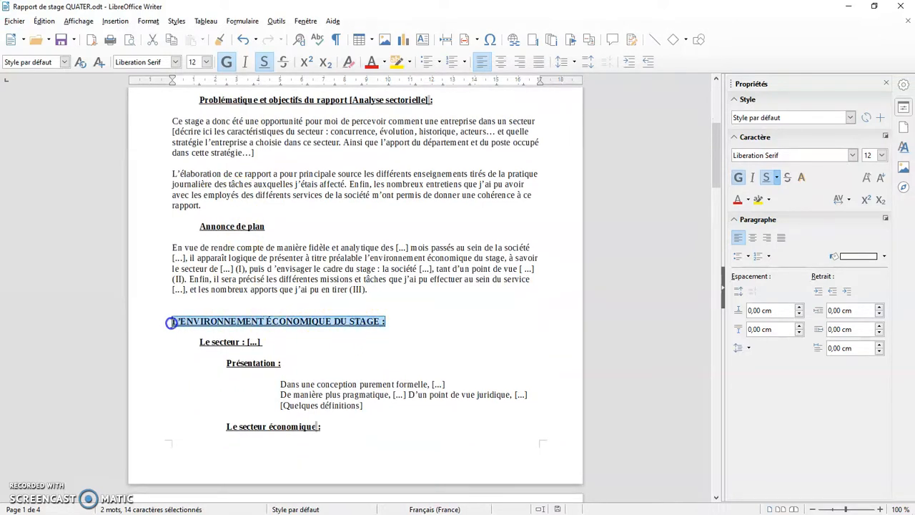
scroll(327, 367, "down", 7)
scroll(253, 343, "down", 6)
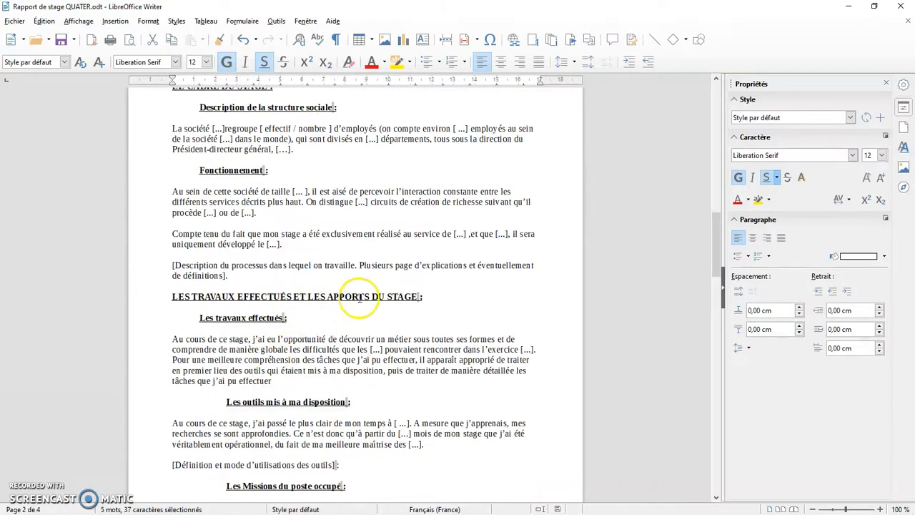
scroll(359, 316, "down", 13)
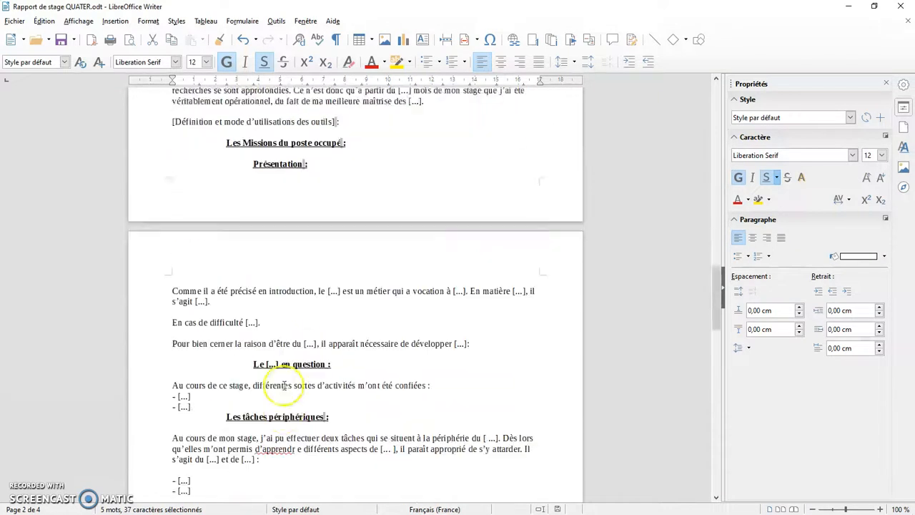
scroll(285, 383, "down", 12)
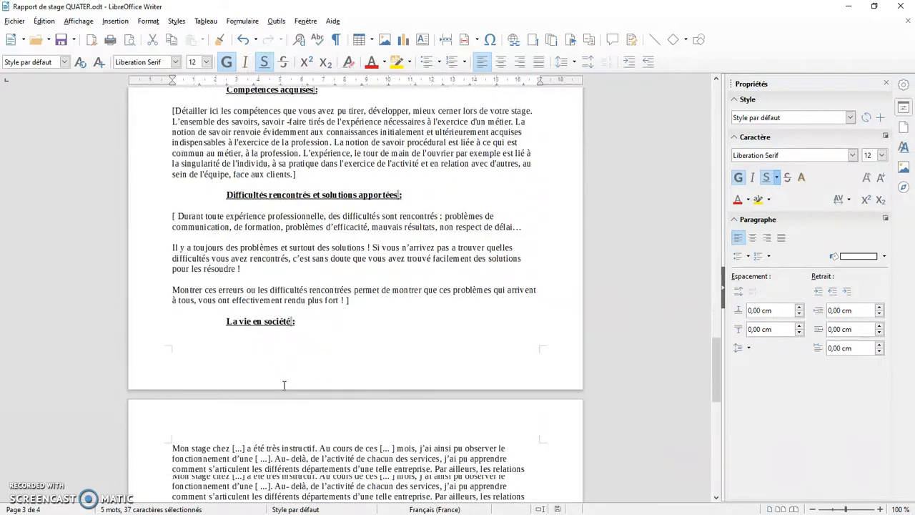
scroll(281, 398, "down", 4)
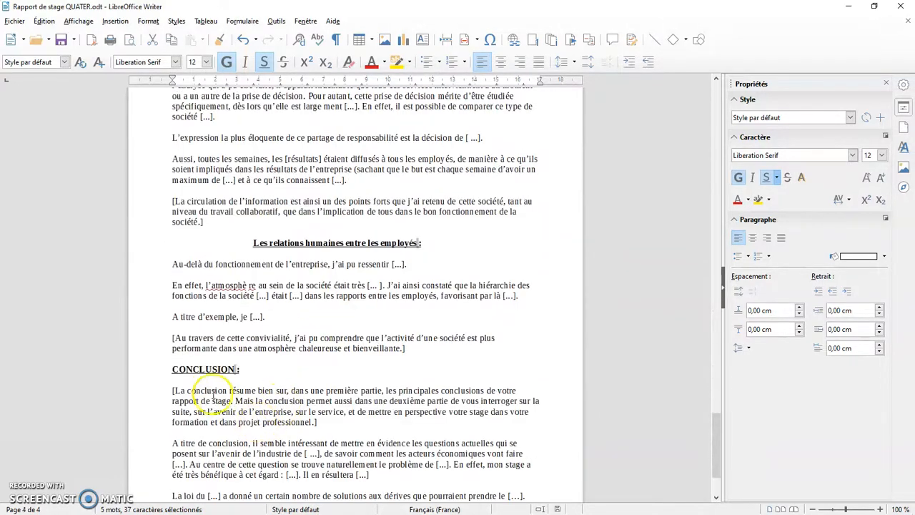
scroll(321, 334, "up", 5)
scroll(325, 332, "up", 20)
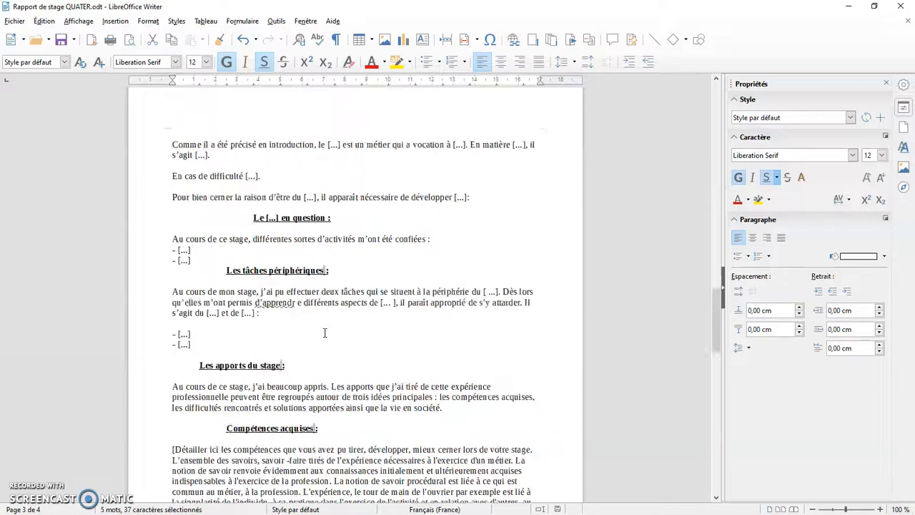
scroll(325, 333, "up", 13)
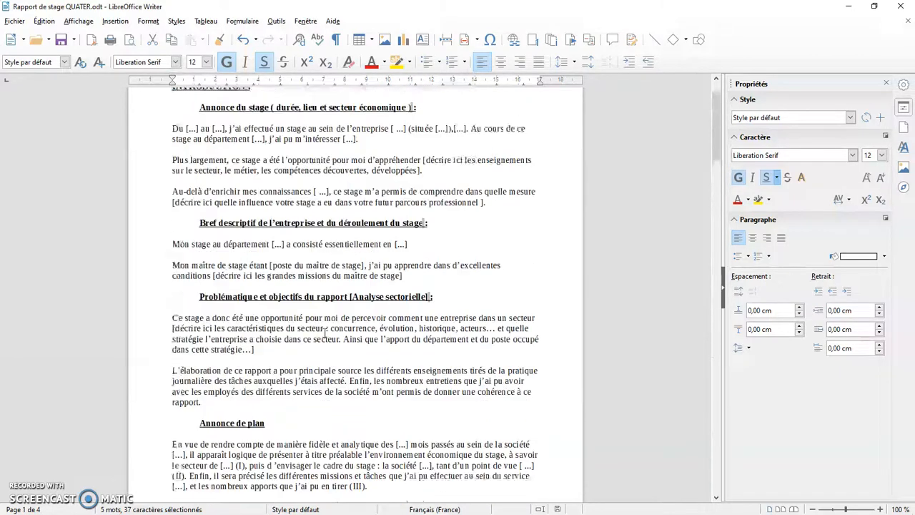
scroll(325, 332, "down", 7)
left_click(335, 322)
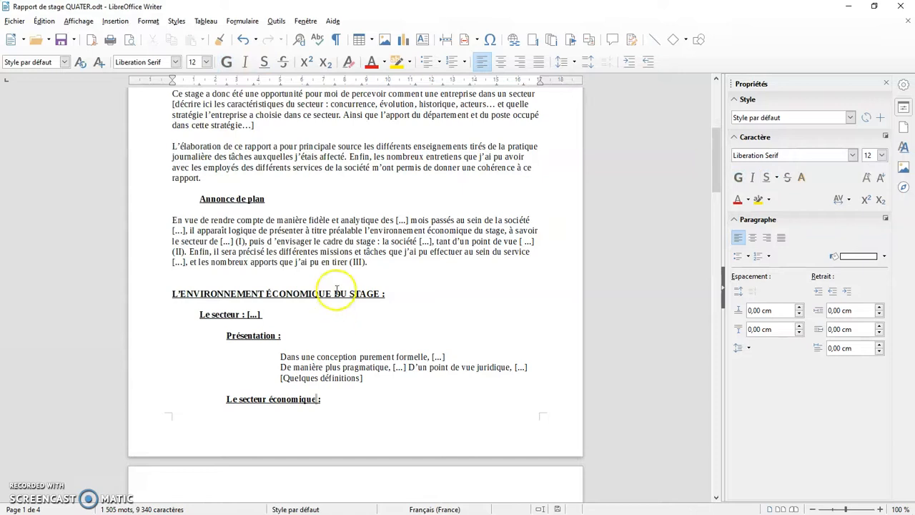
Insert empty paragraphs before the heading "L'ENVIRONNEMENT ÉCONOMIQUE DU STAGE" until it moves to the top of the next page.
left_click(171, 292)
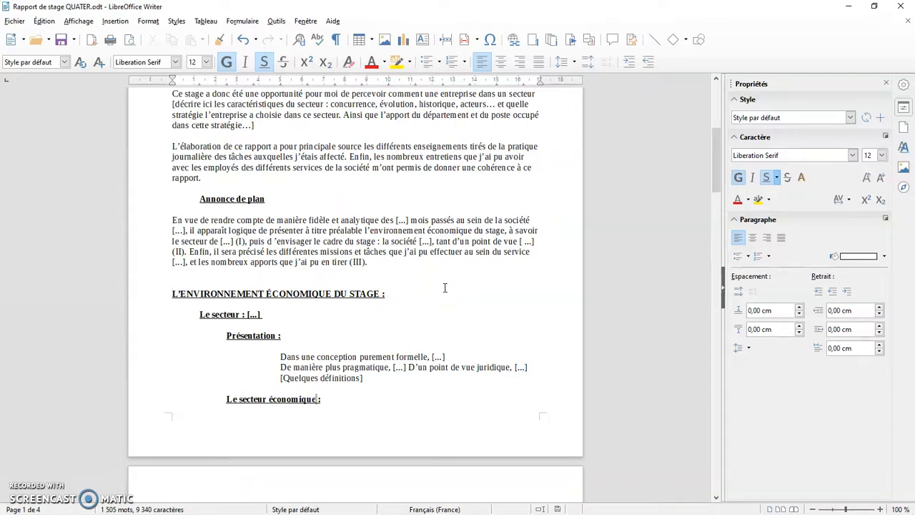
key("Return")
key("Return")
key("Return")
key("Return")
key("Return")
key("Return")
key("Return")
key("Return")
key("Return")
key("Return")
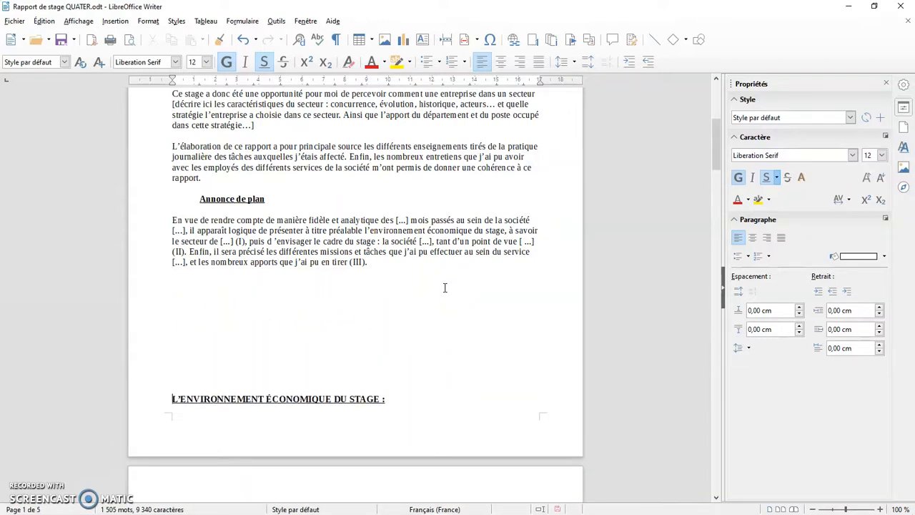
key("Return")
scroll(444, 287, "down", 3)
scroll(444, 287, "up", 5)
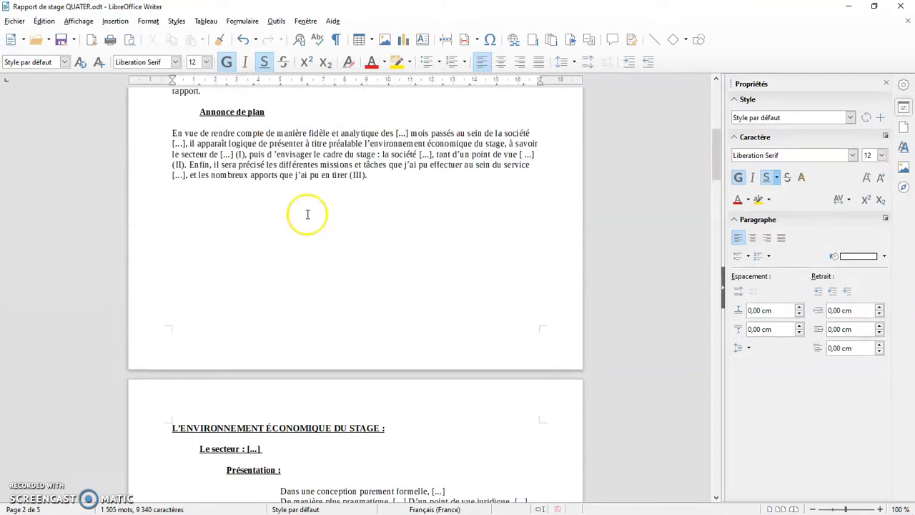
Enlarge the text of the paragraph under "Annonce de plan" to 16 pt and then to 24 pt.
scroll(308, 214, "up", 9)
scroll(292, 220, "down", 10)
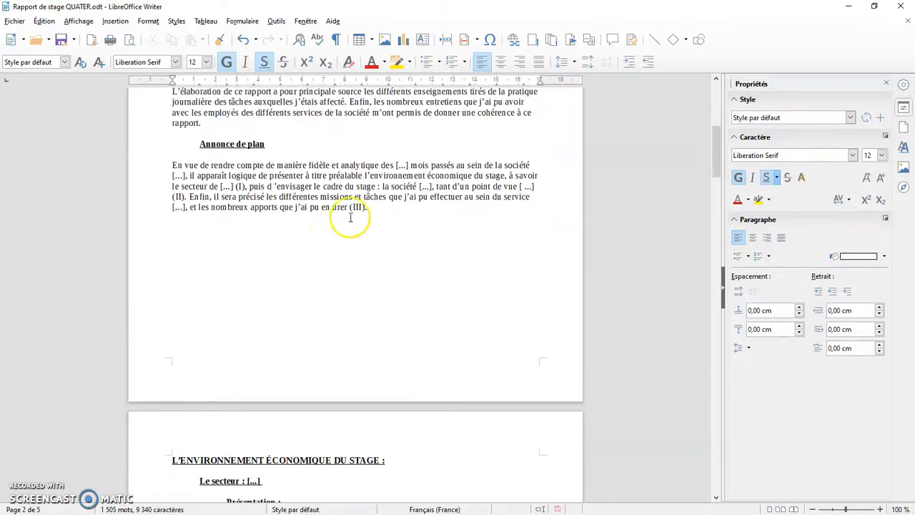
left_click_drag(372, 208, 165, 167)
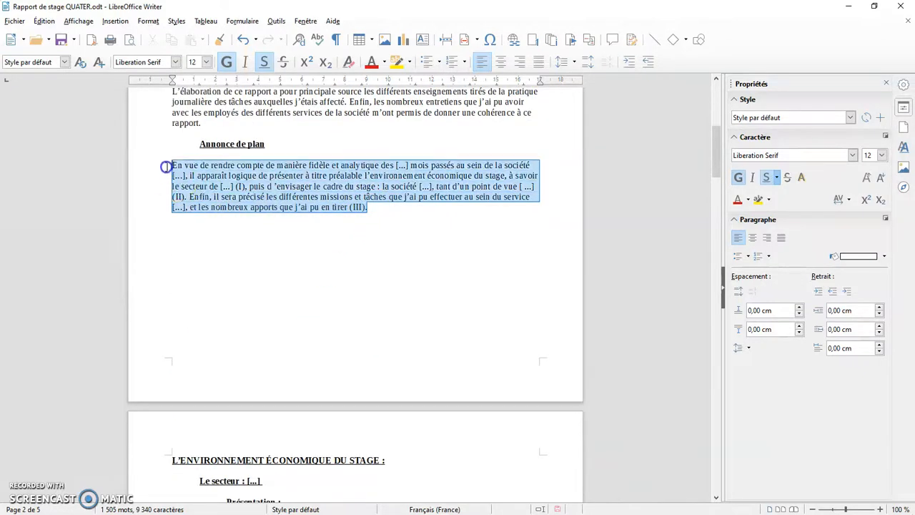
left_click(206, 62)
left_click(193, 164)
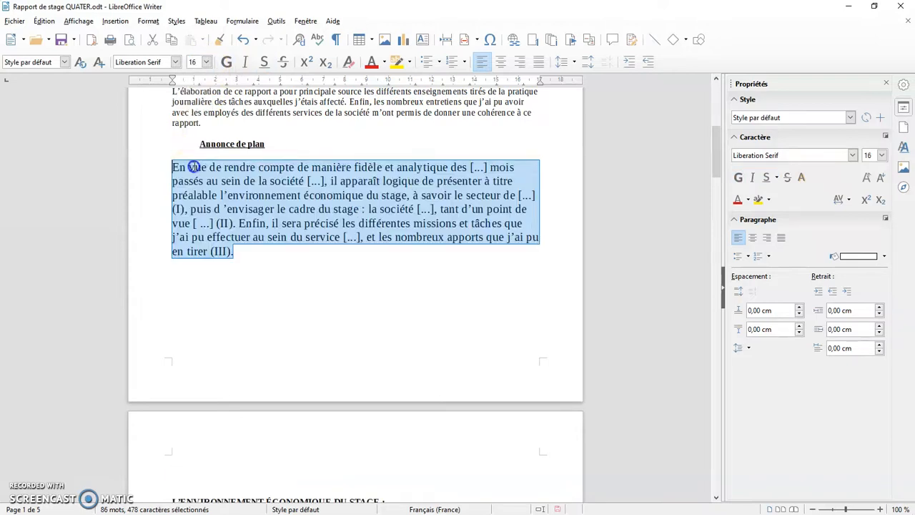
scroll(282, 285, "down", 2)
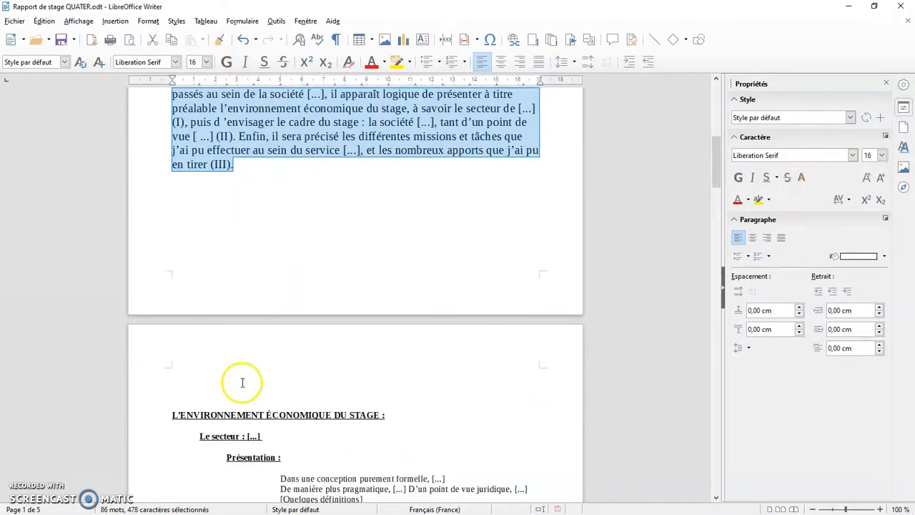
left_click(205, 62)
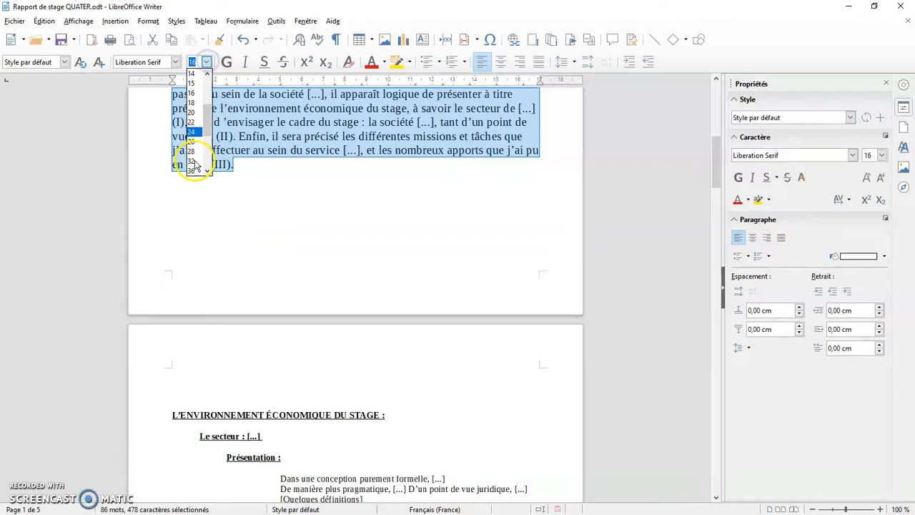
left_click(191, 132)
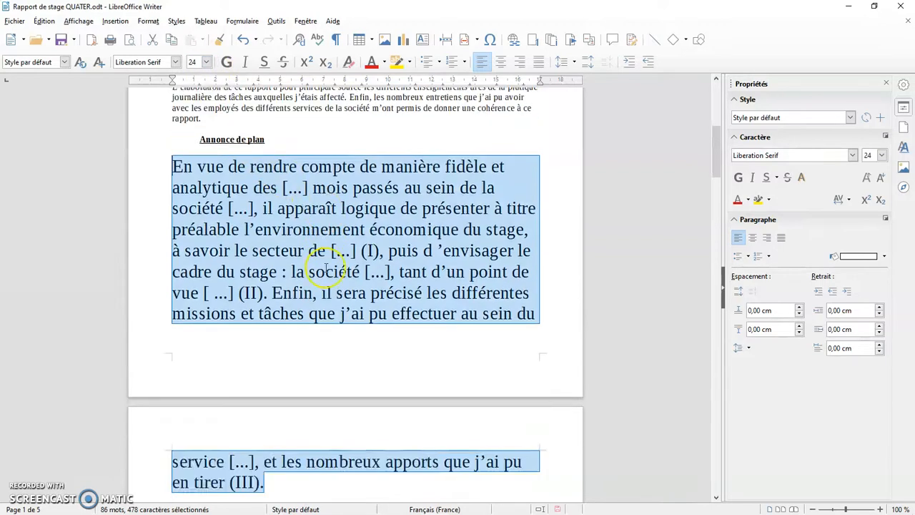
scroll(325, 267, "down", 6)
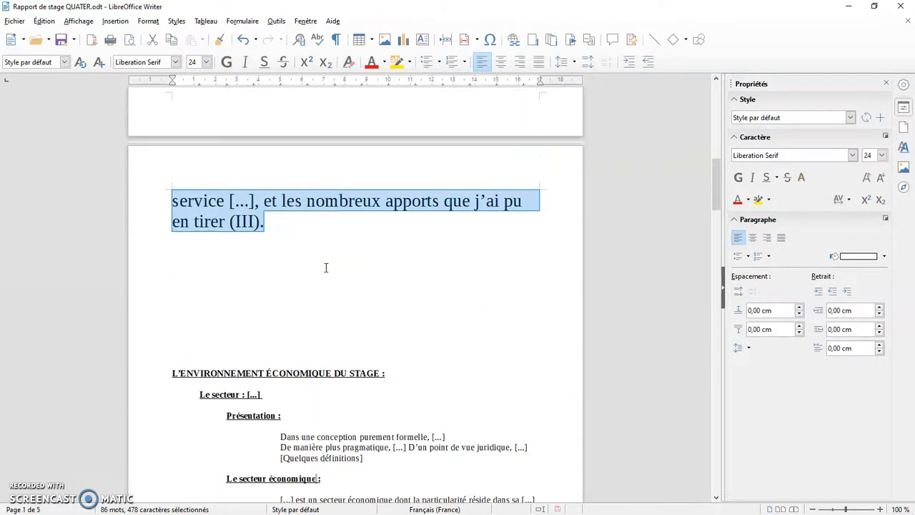
Set the font size of the paragraph under "Annonce de plan" to 12 pt and deselect it.
left_click(205, 63)
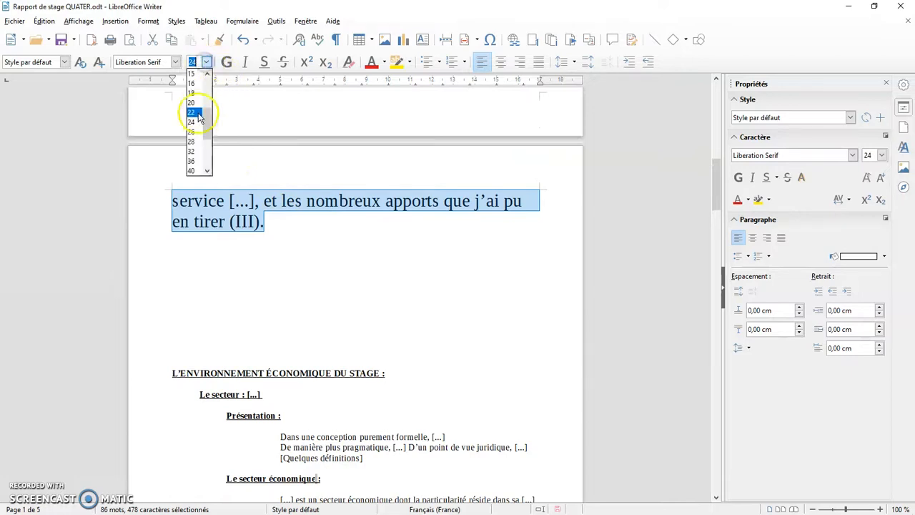
scroll(195, 93, "up", 2)
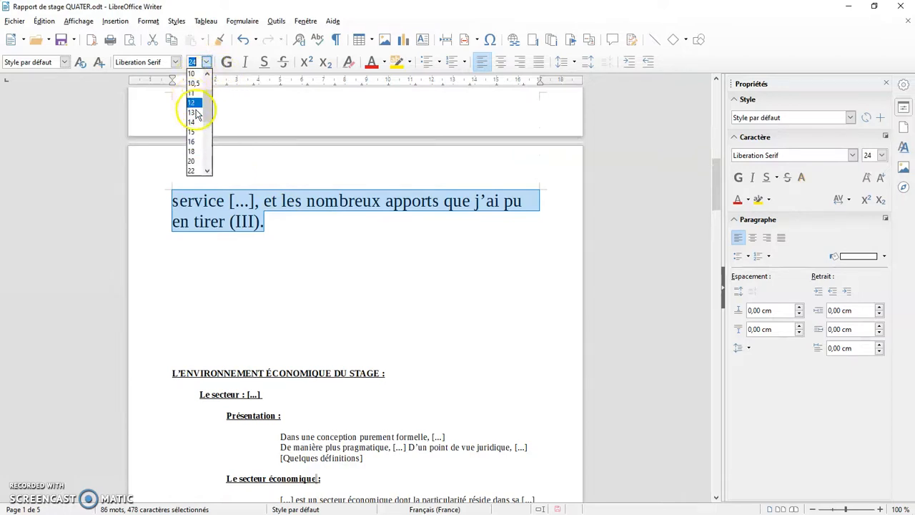
left_click(194, 105)
left_click(332, 232)
Examine how the sections and the blank space after the introduction are distributed over the pages.
scroll(364, 302, "down", 5)
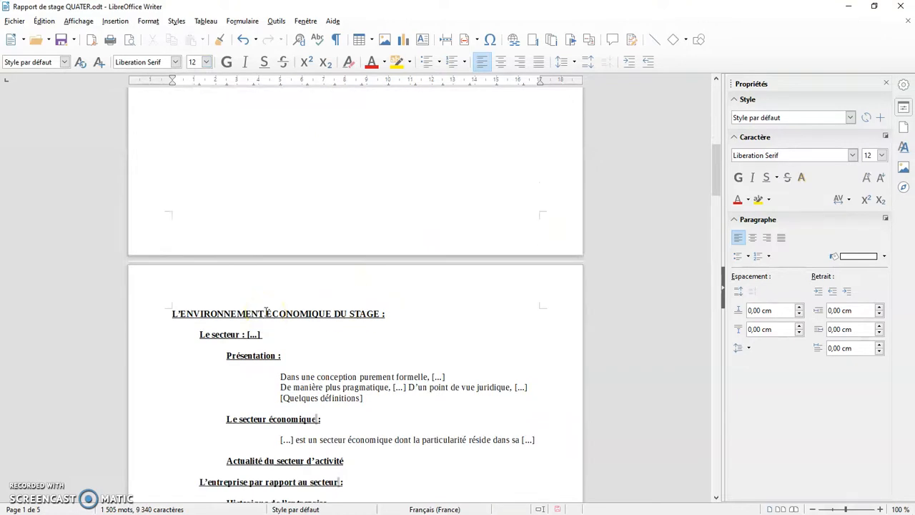
scroll(266, 312, "down", 15)
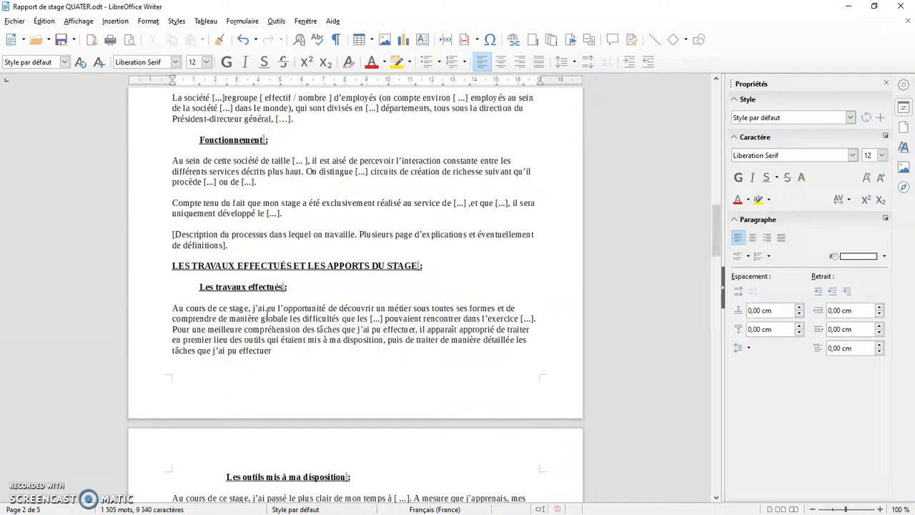
scroll(267, 315, "up", 15)
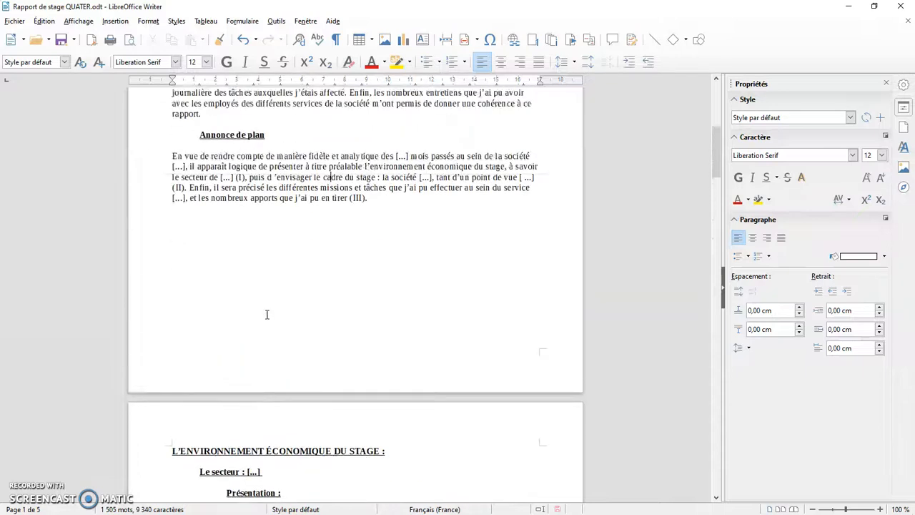
scroll(267, 315, "up", 8)
scroll(268, 314, "down", 1)
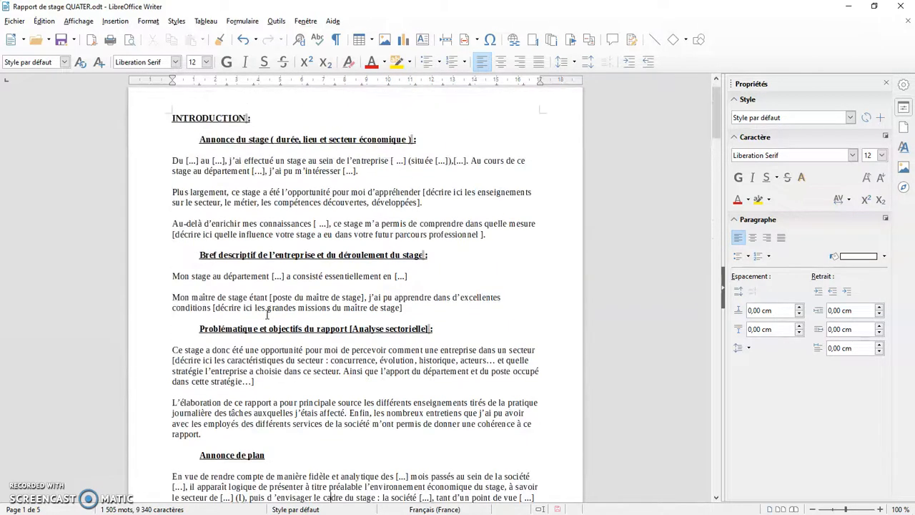
scroll(268, 314, "down", 2)
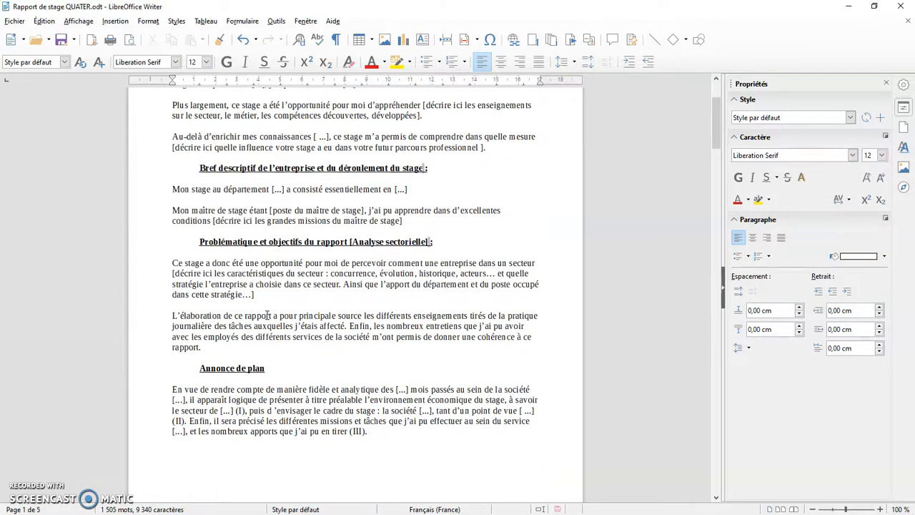
scroll(267, 315, "down", 4)
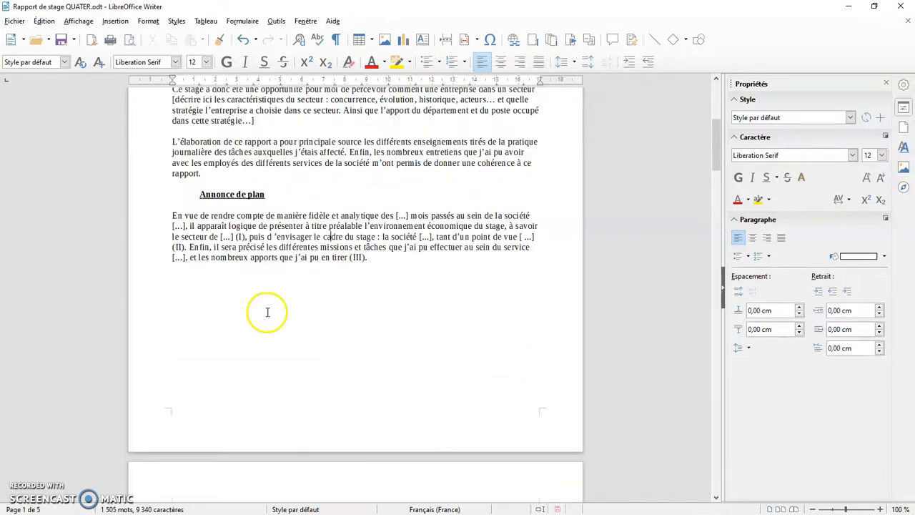
scroll(267, 312, "down", 2)
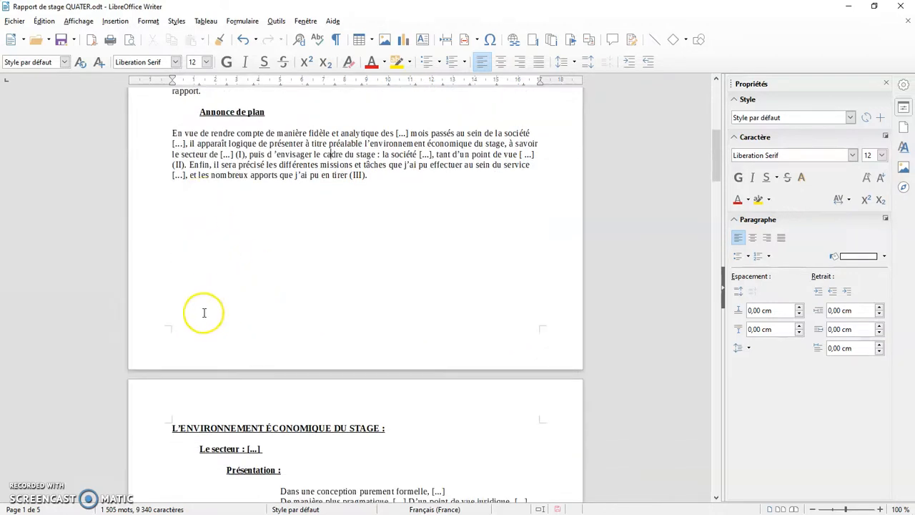
Show the formatting marks to reveal the empty paragraphs below the "Annonce de plan" text.
left_click(337, 41)
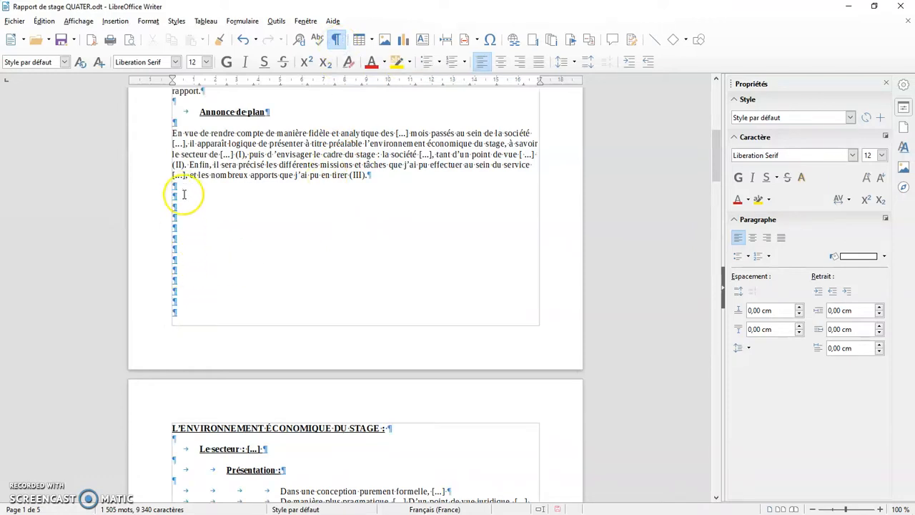
scroll(193, 307, "down", 1)
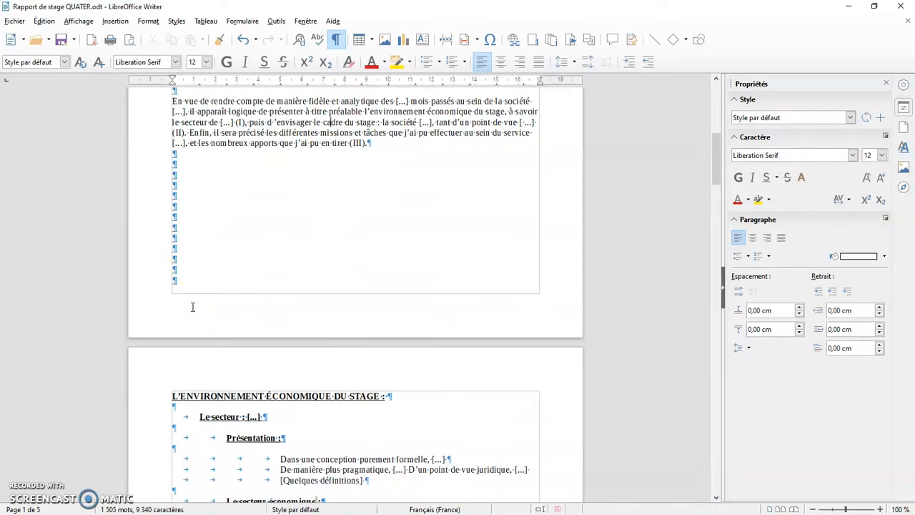
scroll(198, 243, "down", 1)
Add five more empty paragraphs above the heading "L'ENVIRONNEMENT ÉCONOMIQUE DU STAGE" and remove them again.
left_click(196, 232)
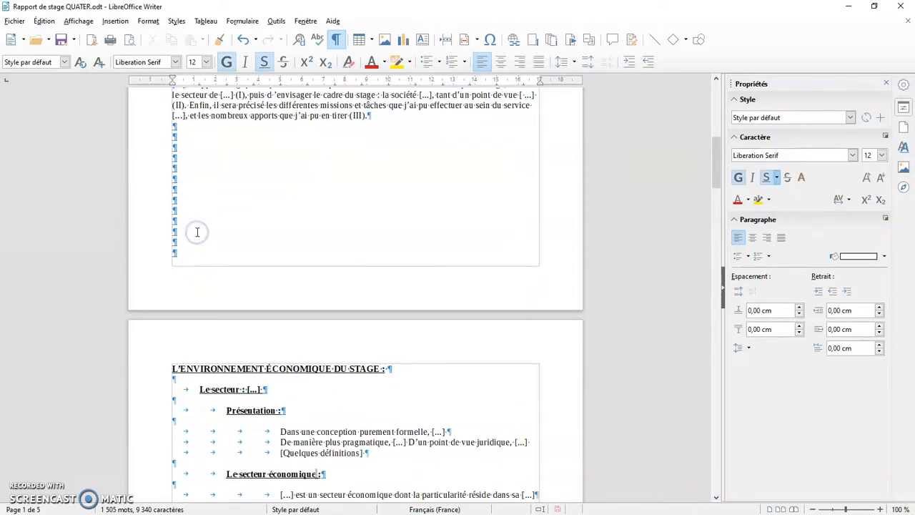
key("Return")
key("Return")
key("Return")
key("Return")
key("Return")
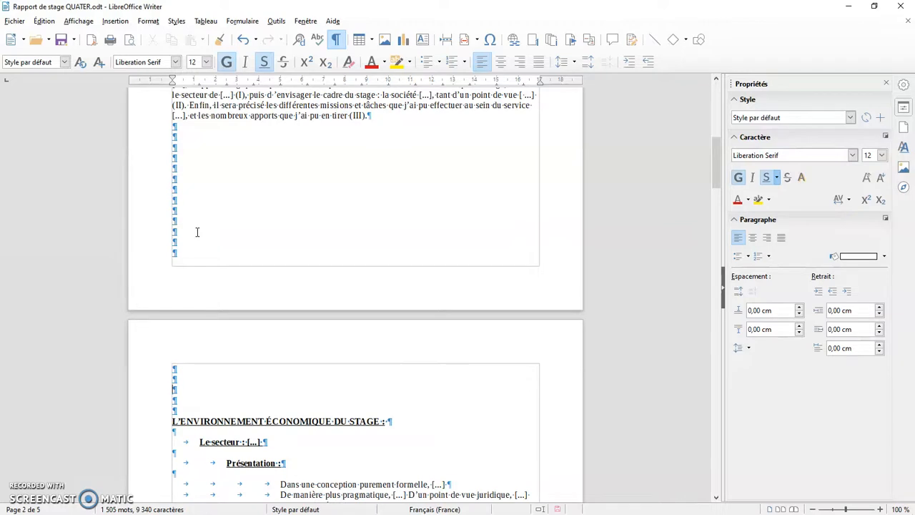
key("BackSpace")
key("BackSpace")
key("BackSpace")
key("BackSpace")
key("BackSpace")
Delete the run of empty paragraphs before "L'ENVIRONNEMENT ÉCONOMIQUE DU STAGE", leaving a single one after the "Annonce de plan" text.
left_click_drag(169, 369, 166, 130)
key("BackSpace")
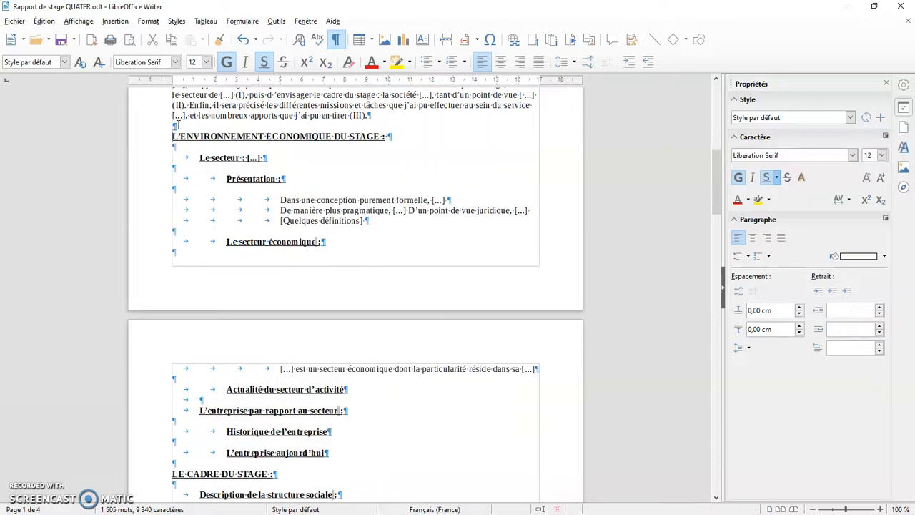
scroll(458, 212, "up", 6)
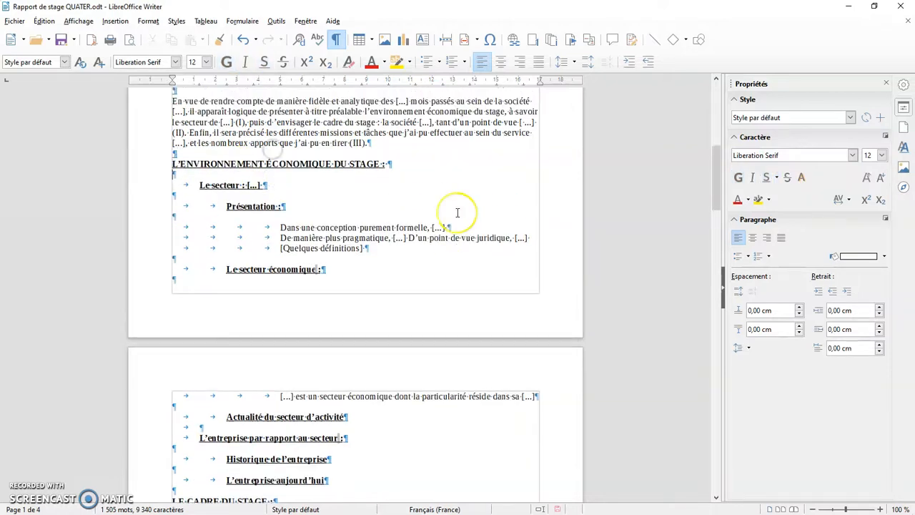
scroll(457, 212, "up", 6)
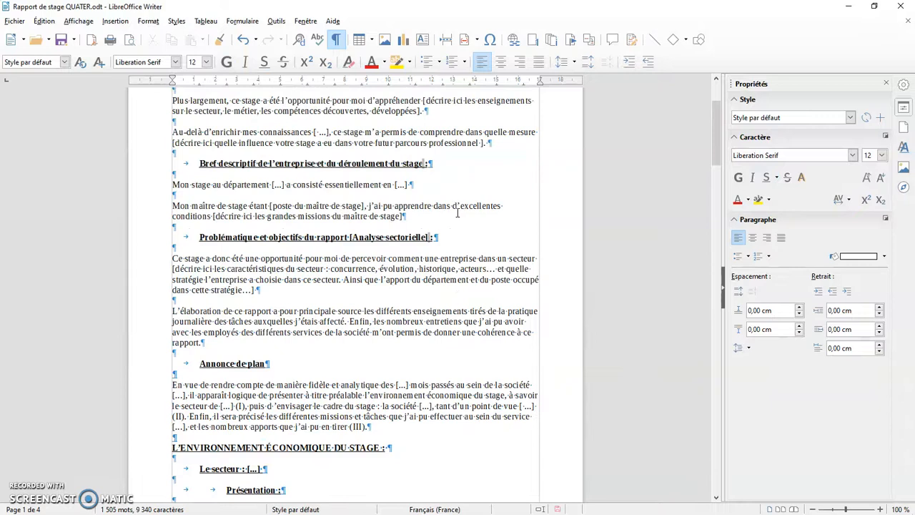
Hide the formatting marks and return to the heading "L'ENVIRONNEMENT ÉCONOMIQUE DU STAGE".
left_click(336, 39)
scroll(411, 207, "down", 5)
scroll(413, 205, "down", 5)
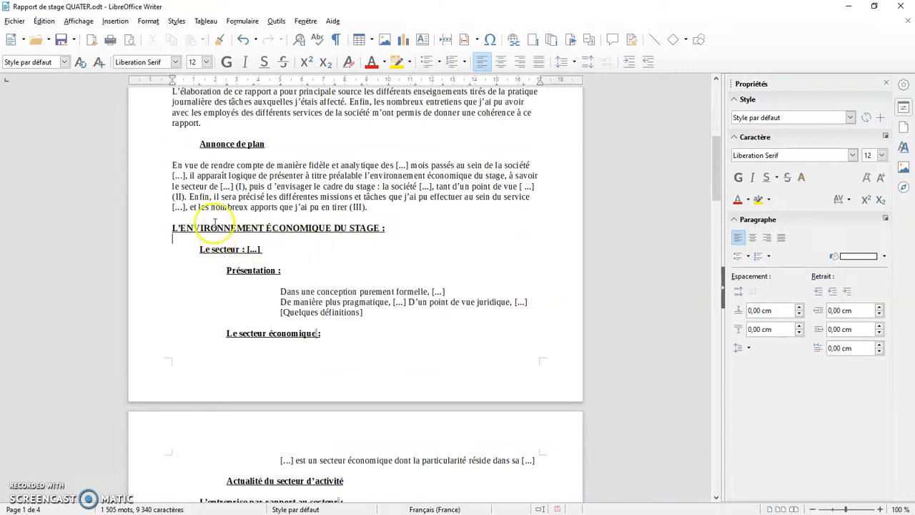
Place the text cursor at the very start of the heading "L'ENVIRONNEMENT ÉCONOMIQUE DU STAGE".
left_click(171, 238)
left_click(171, 228)
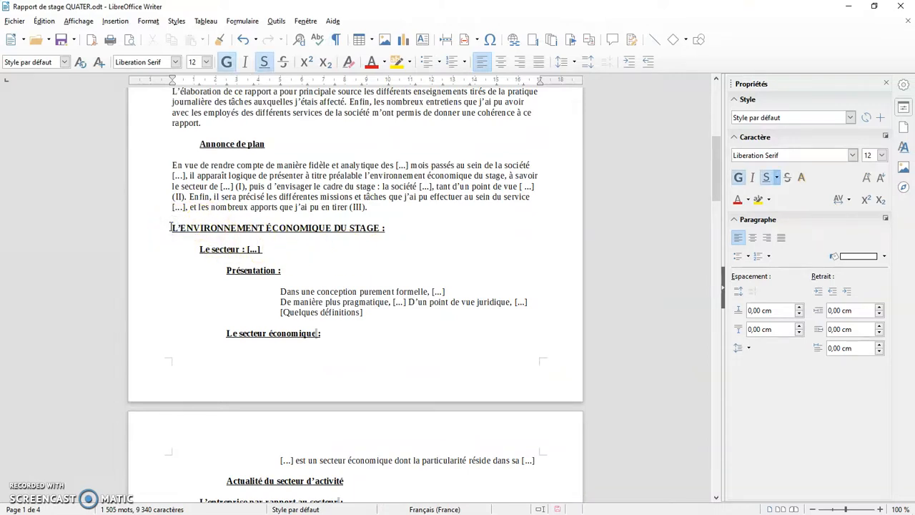
left_click(113, 22)
left_click(125, 39)
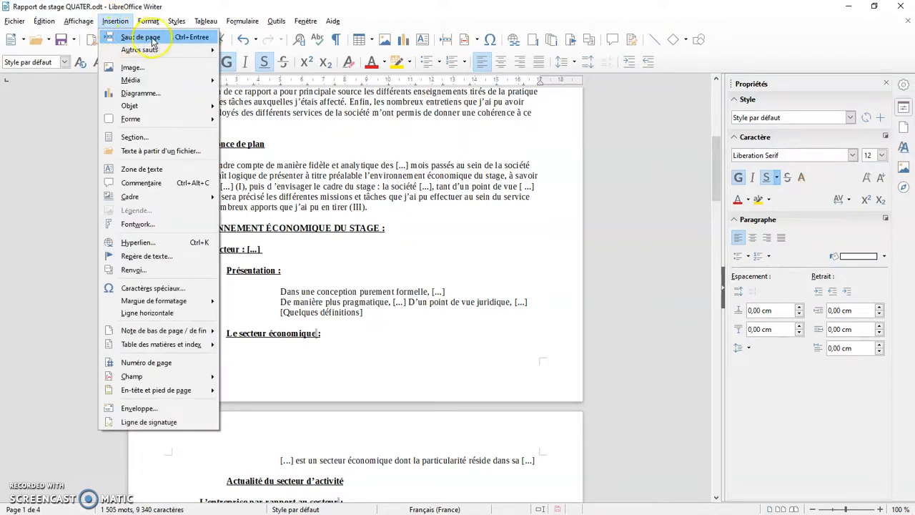
mouse_move(146, 50)
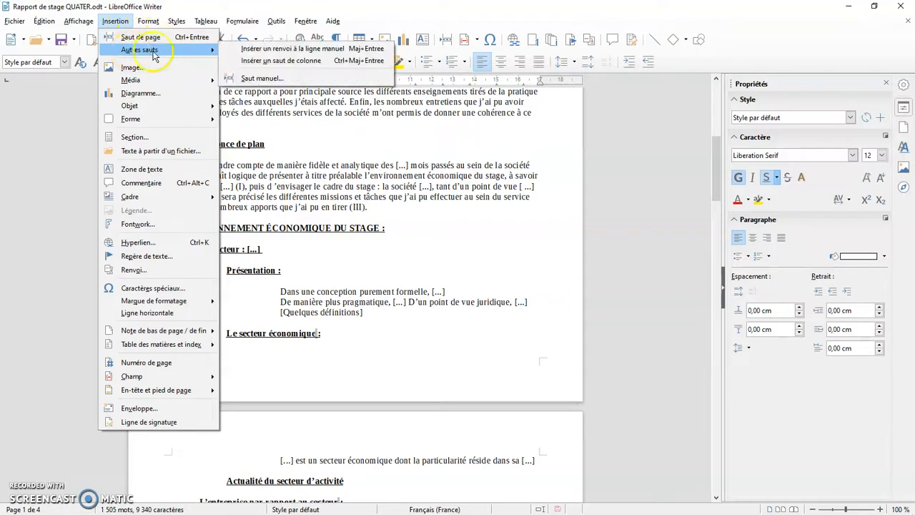
left_click(270, 80)
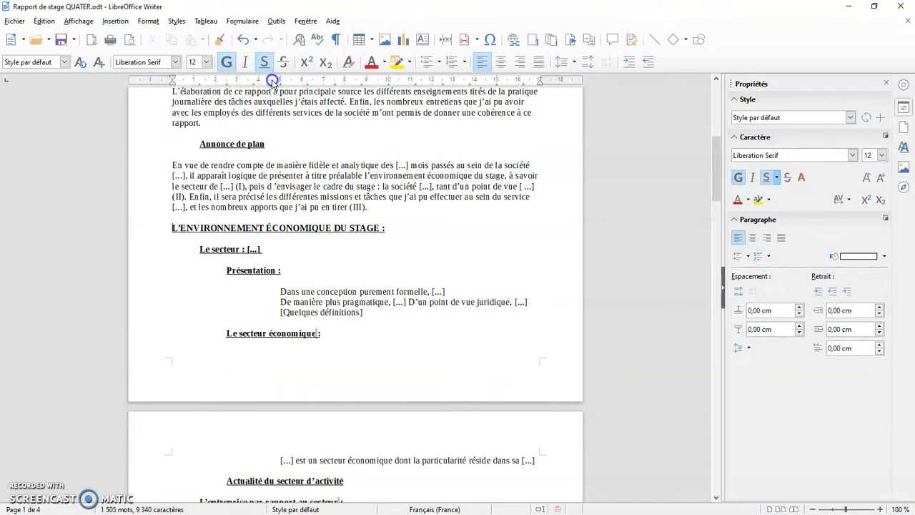
left_click_drag(443, 184, 617, 229)
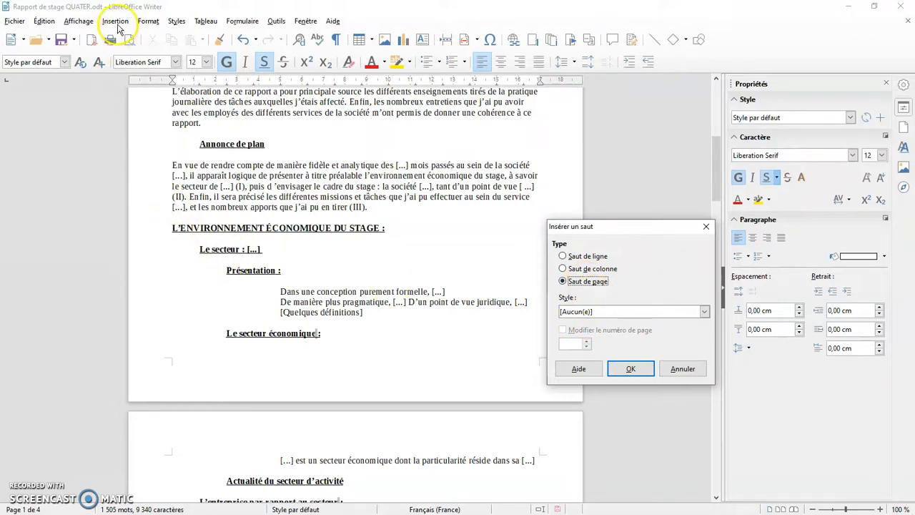
left_click(682, 369)
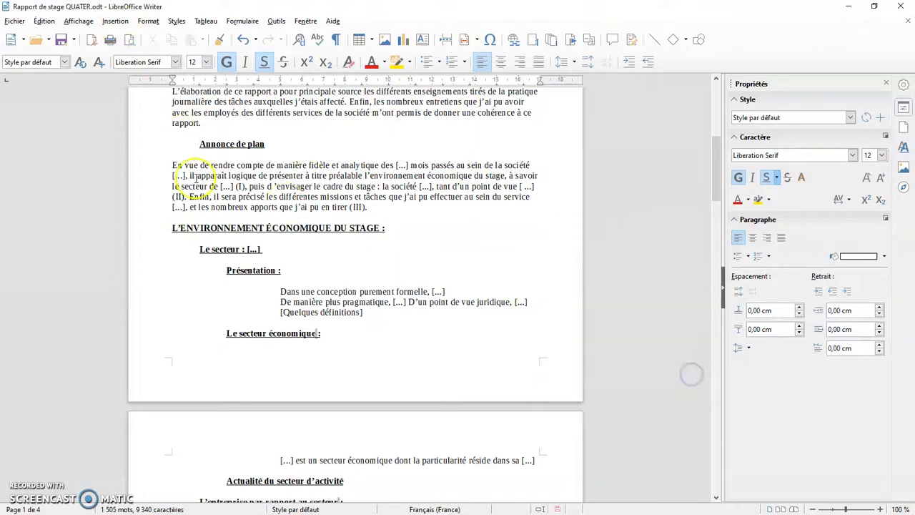
Insert a manual page break with style [Aucun(e)] before the heading "L'ENVIRONNEMENT ÉCONOMIQUE DU STAGE".
left_click(115, 21)
mouse_move(123, 53)
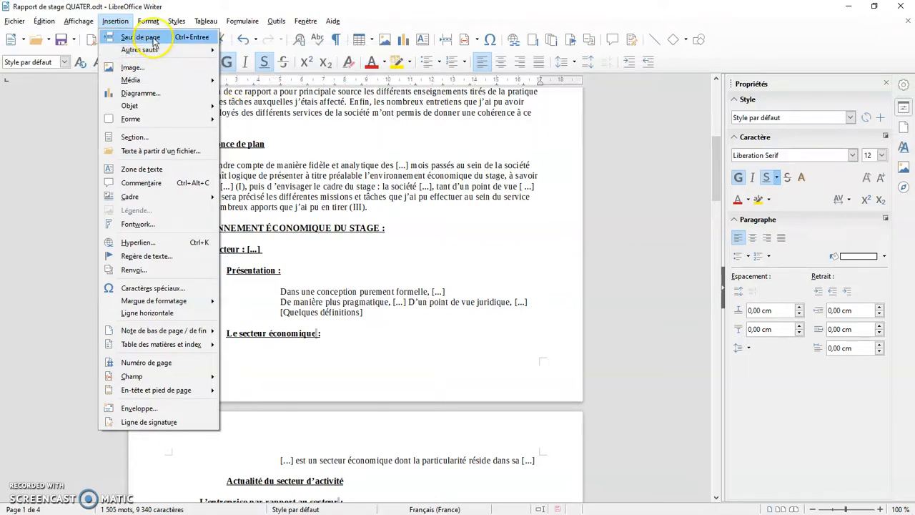
mouse_move(153, 51)
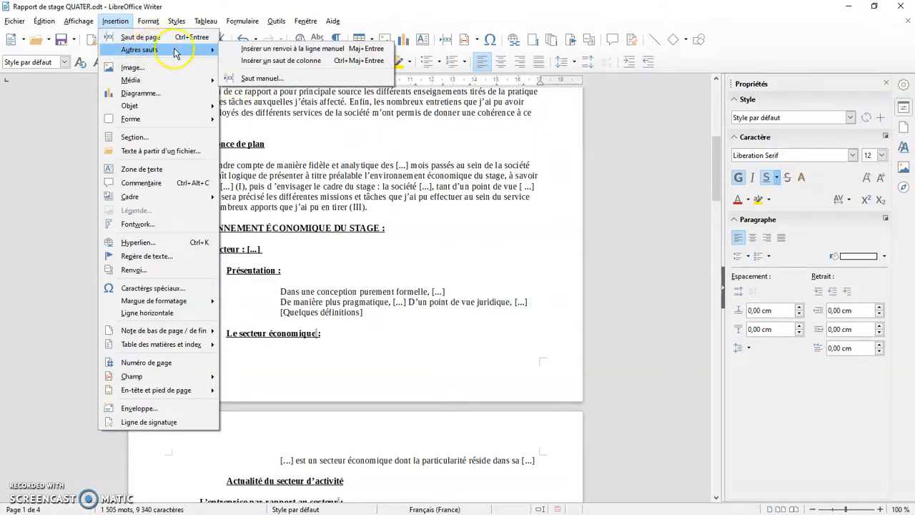
left_click(252, 77)
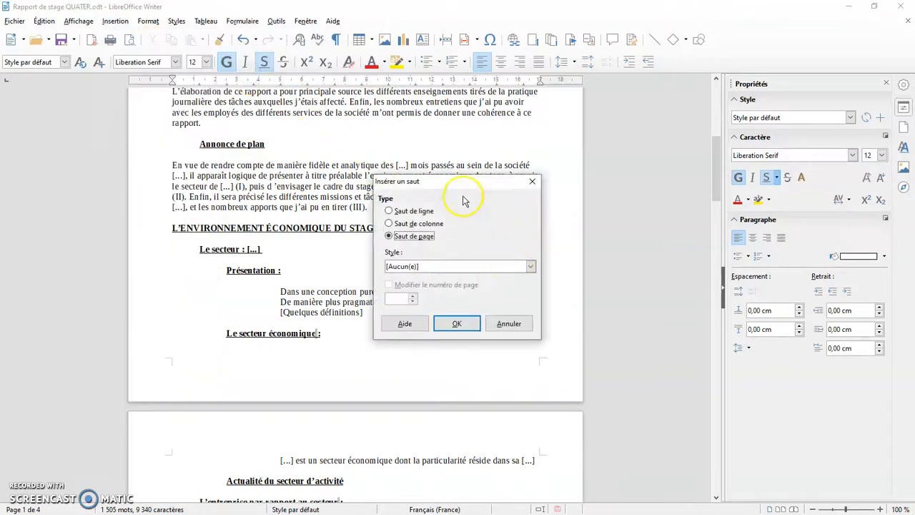
left_click_drag(488, 213, 610, 213)
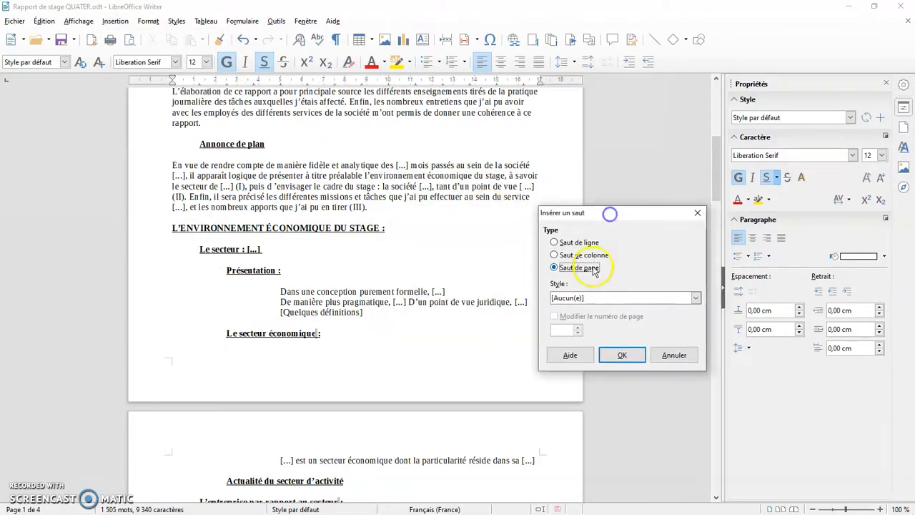
left_click(616, 353)
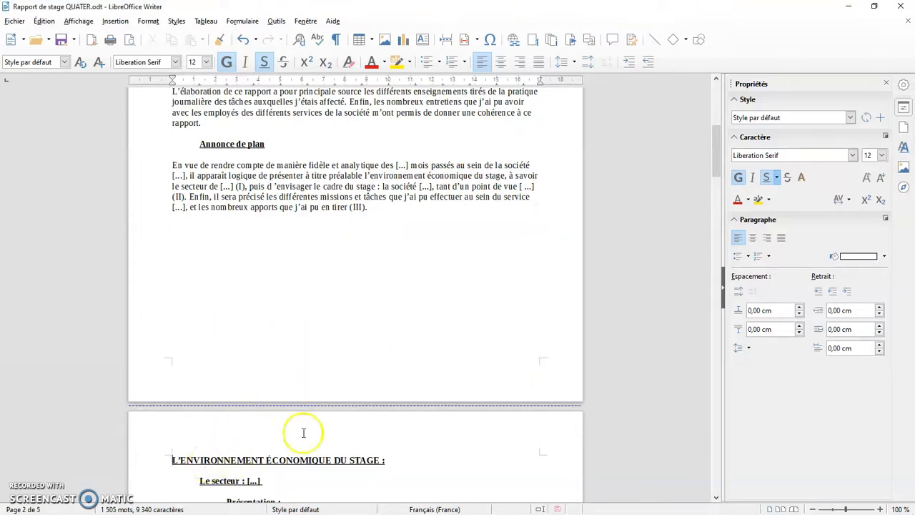
scroll(365, 417, "down", 1)
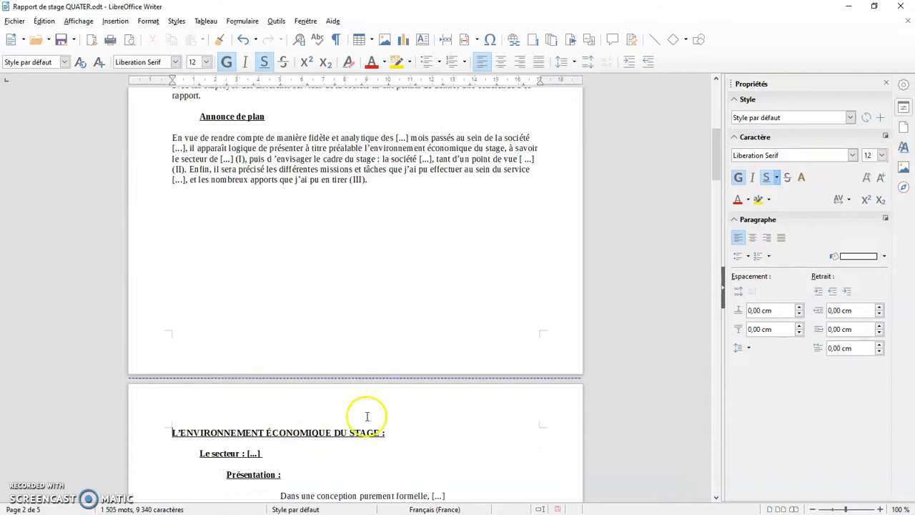
Set the font size of the paragraph under "Annonce de plan" to 18.
left_click(322, 214)
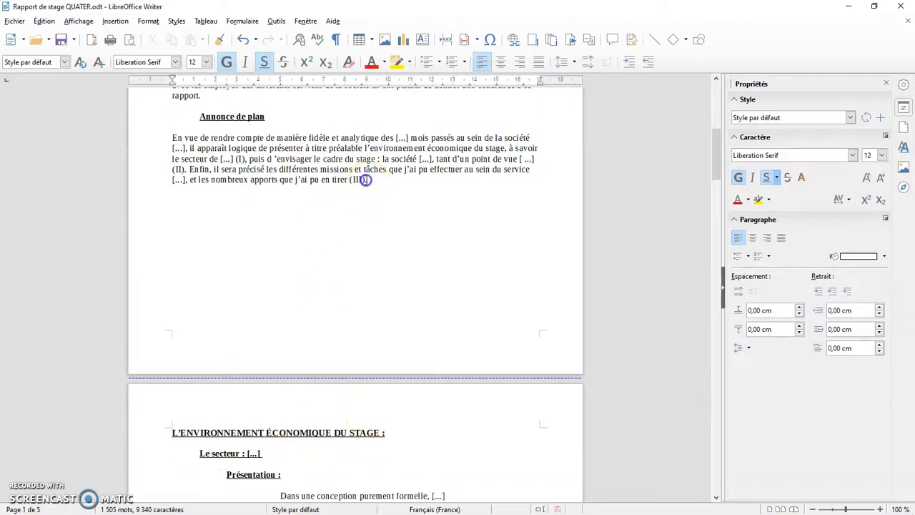
left_click_drag(367, 180, 175, 138)
left_click(206, 62)
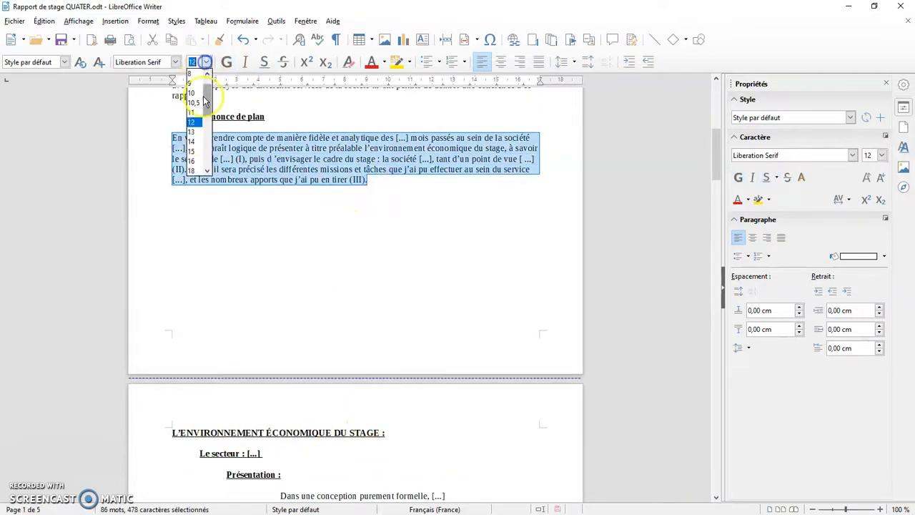
left_click(193, 172)
scroll(275, 308, "down", 2)
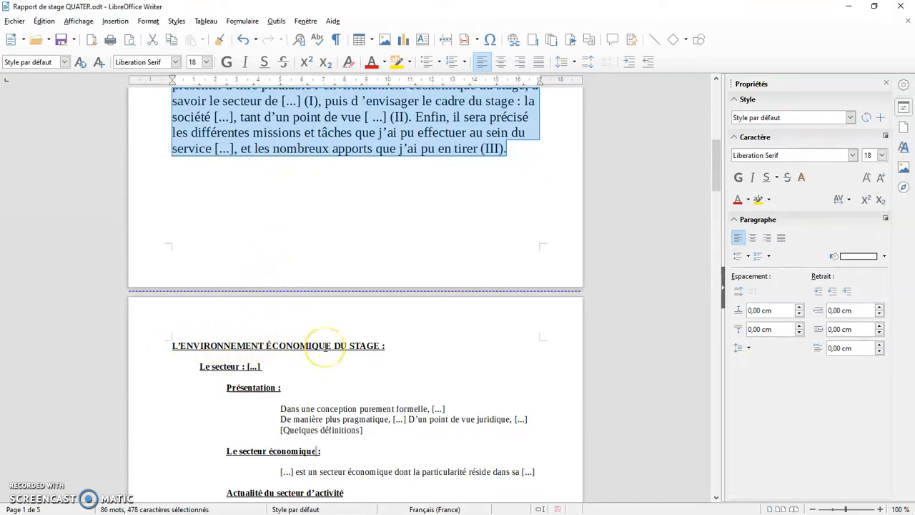
Insert an extra page break at the empty paragraph below the "Annonce de plan" text and examine the resulting pages.
left_click(250, 210)
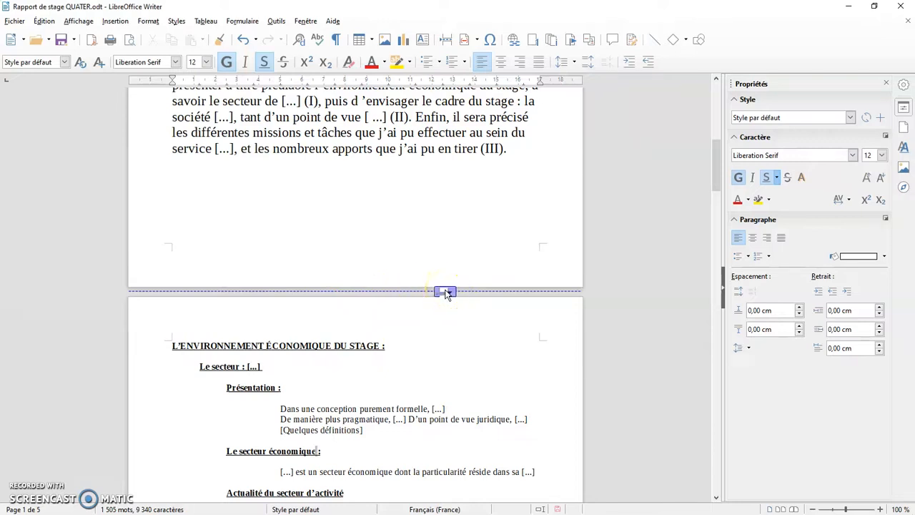
scroll(386, 187, "up", 1)
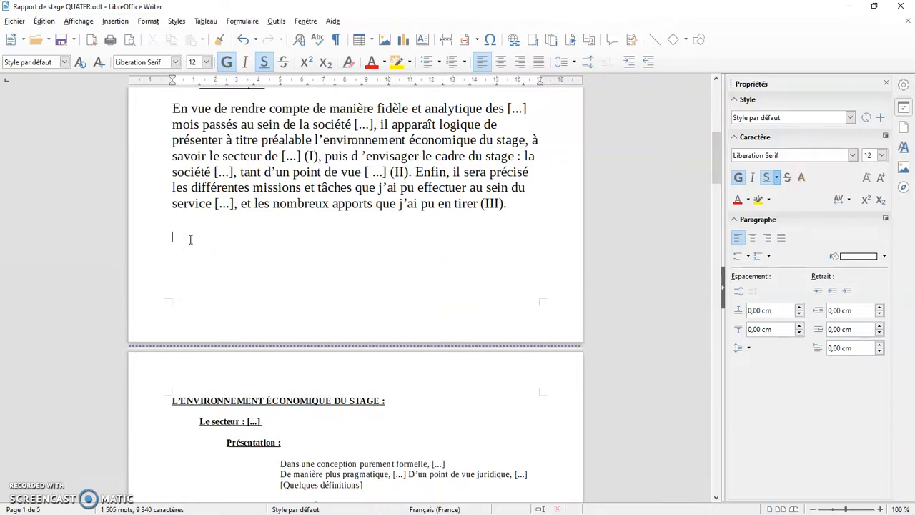
key("ctrl+Return")
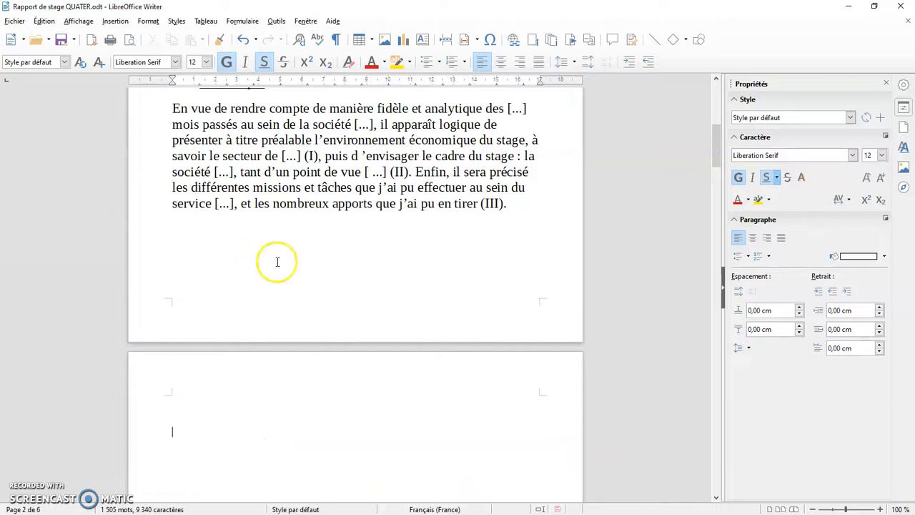
scroll(285, 263, "down", 5)
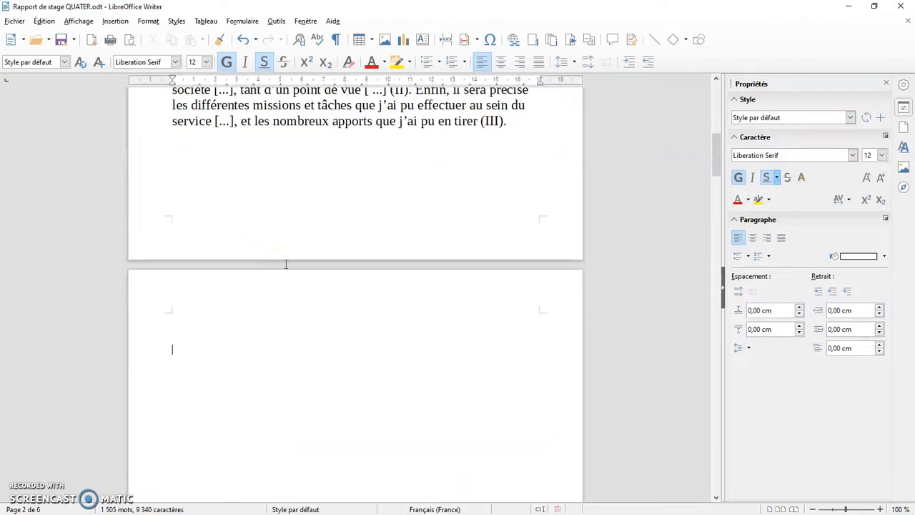
scroll(285, 264, "down", 5)
left_click(222, 311)
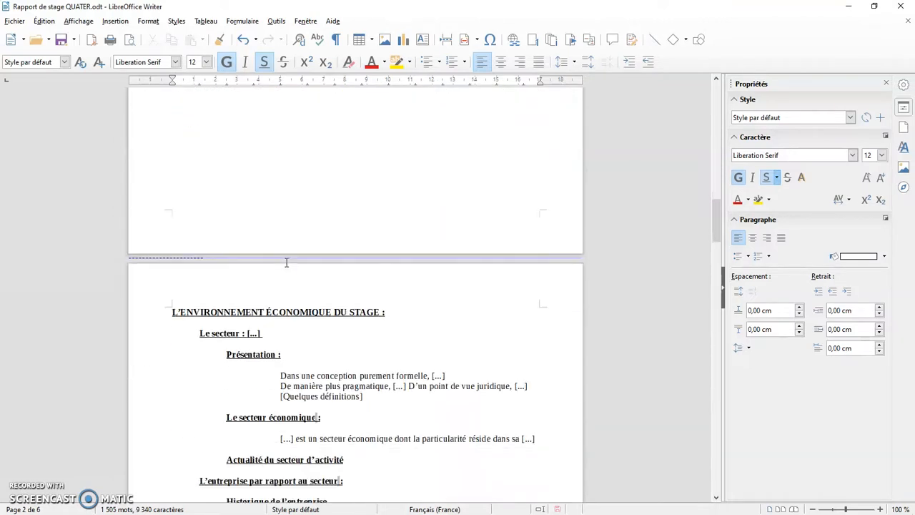
left_click(216, 309)
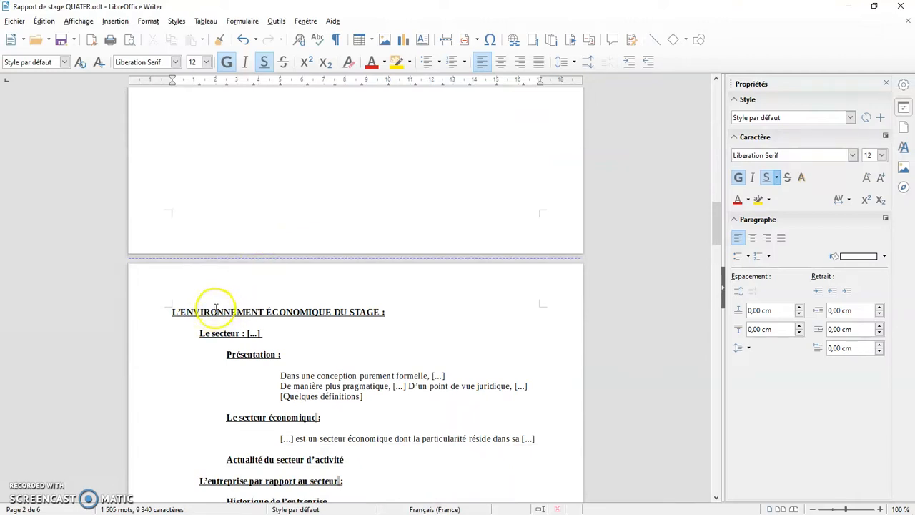
Remove the extra page break at the empty paragraph following the "Annonce de plan" text.
scroll(235, 271, "up", 7)
scroll(235, 271, "down", 4)
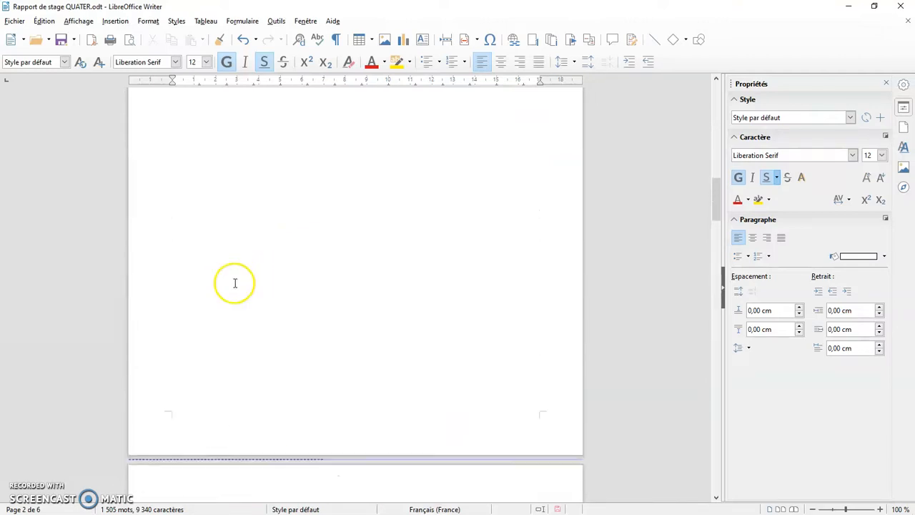
scroll(207, 306, "up", 8)
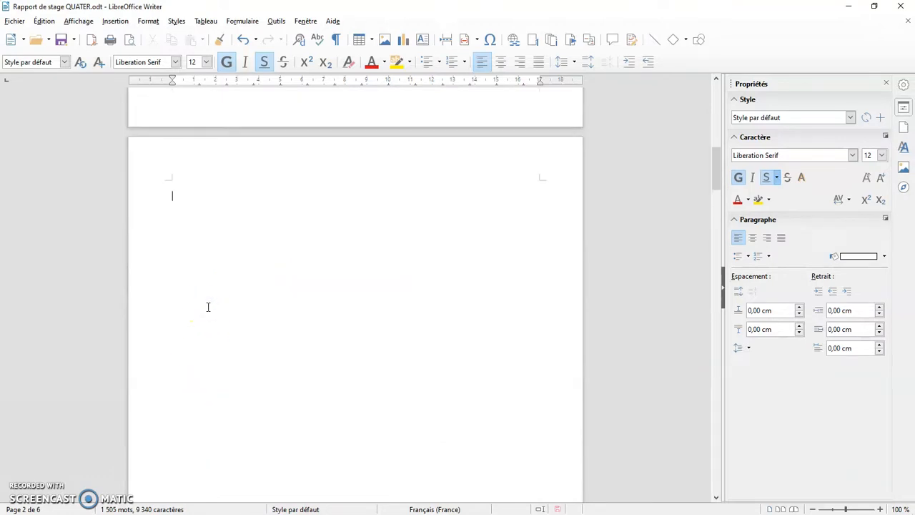
key("BackSpace")
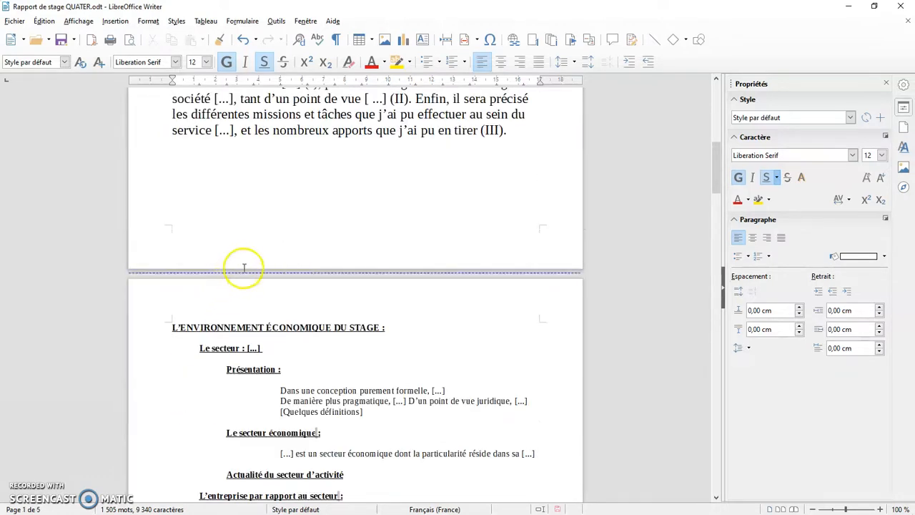
Set the font size of the paragraph under "Annonce de plan" back to 12.
scroll(259, 233, "up", 2)
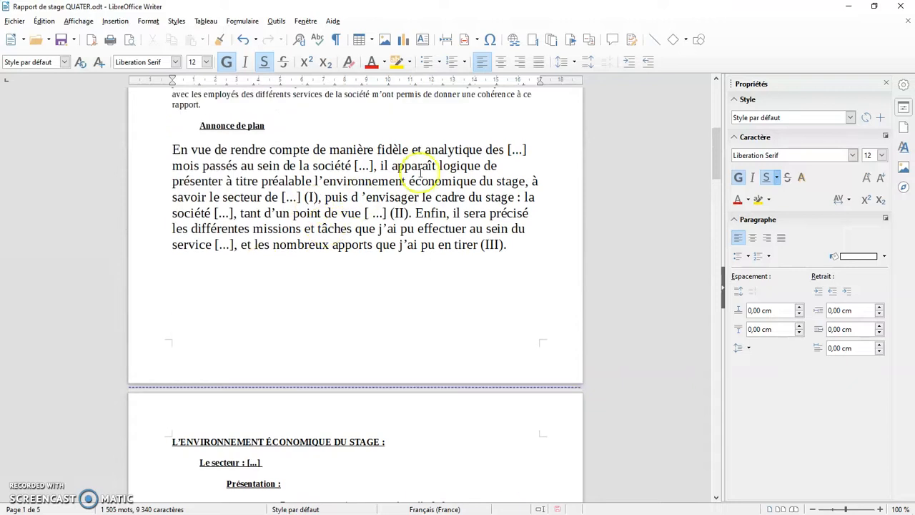
left_click(398, 97)
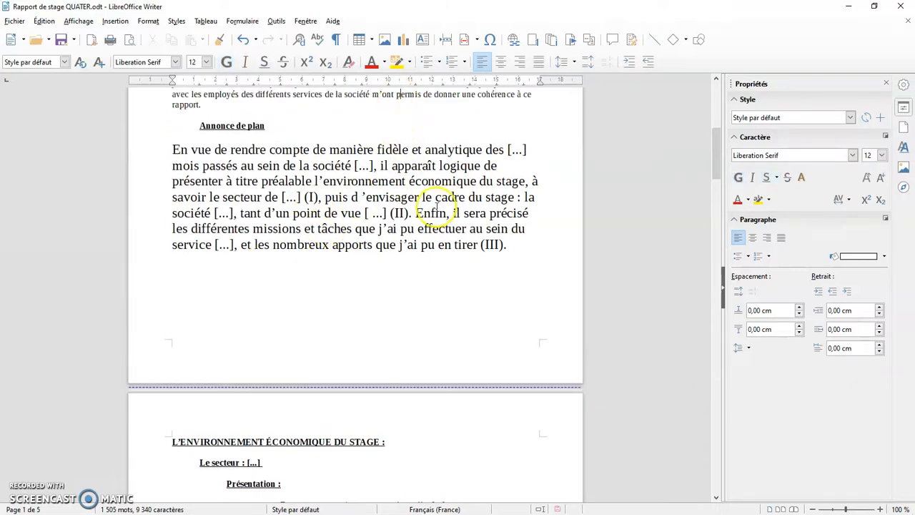
left_click_drag(506, 245, 163, 149)
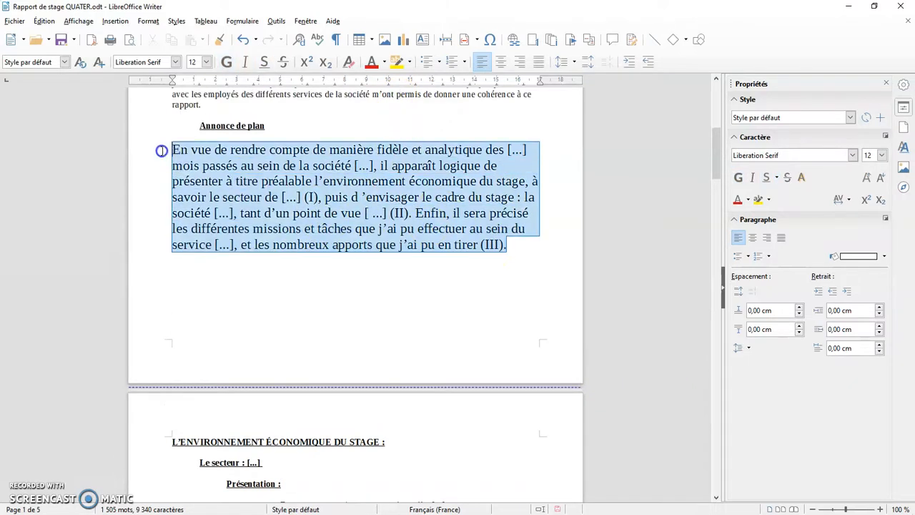
left_click(206, 62)
left_click(193, 74)
left_click(279, 198)
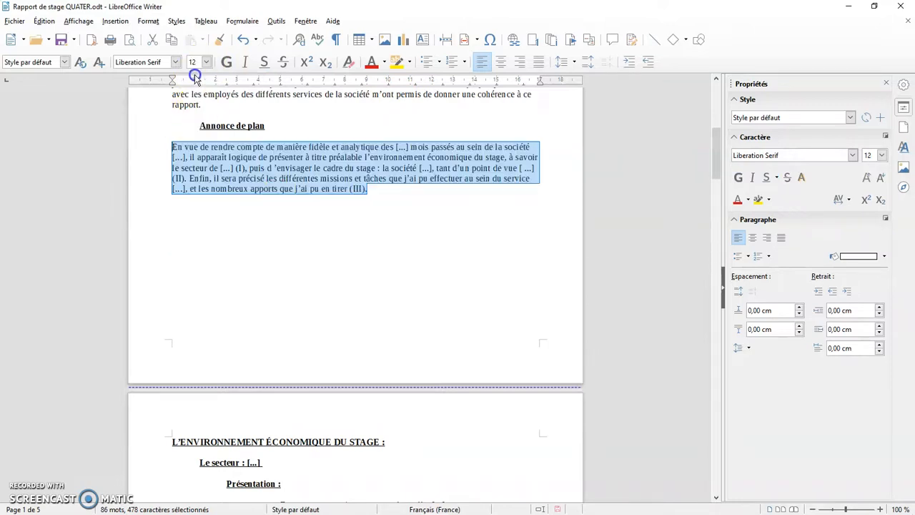
Review the break settings and available break types of the page break before "L'ENVIRONNEMENT ÉCONOMIQUE DU STAGE", keeping the type Page.
scroll(288, 376, "down", 2)
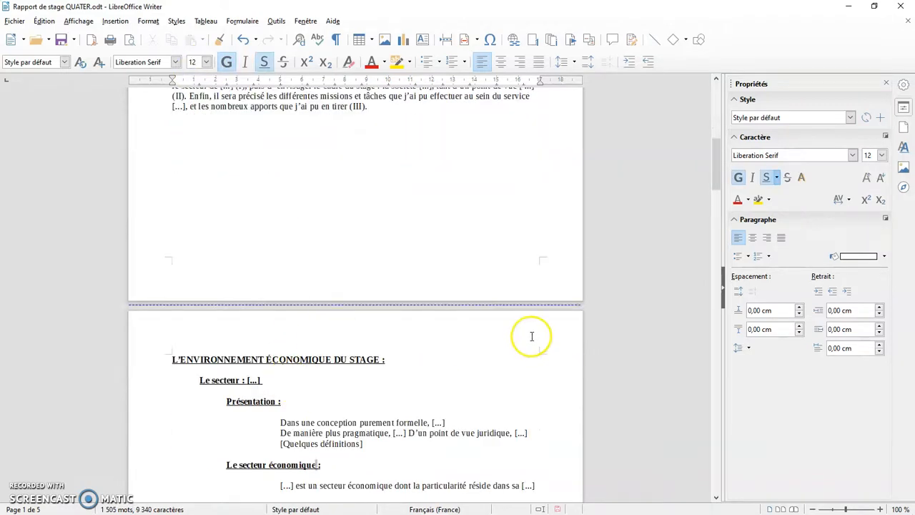
left_click(569, 308)
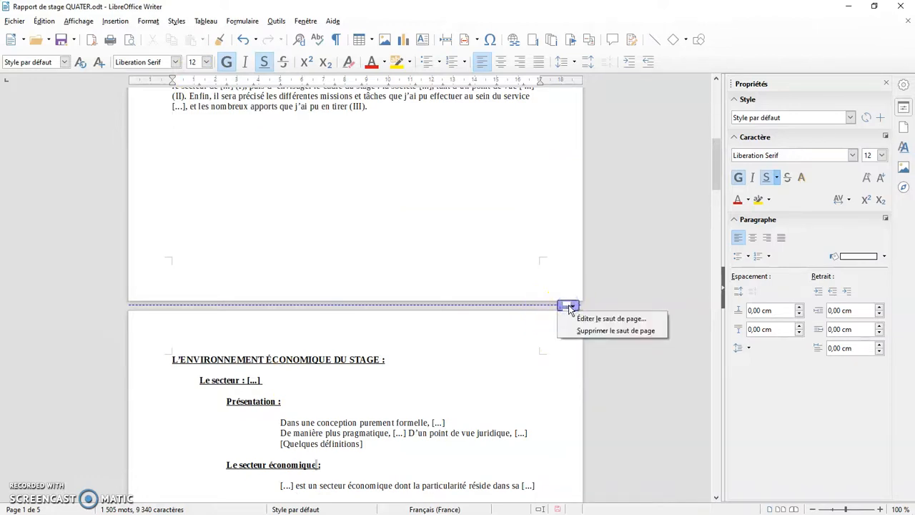
left_click(585, 322)
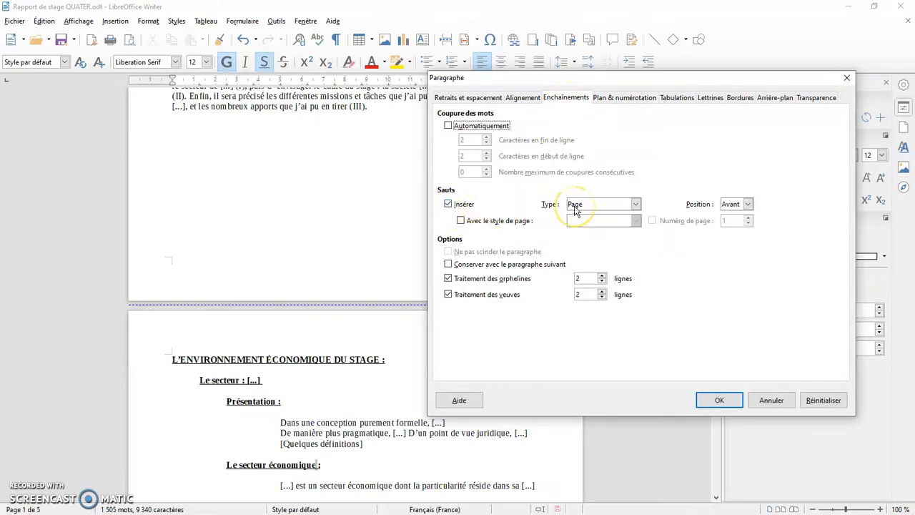
left_click(635, 205)
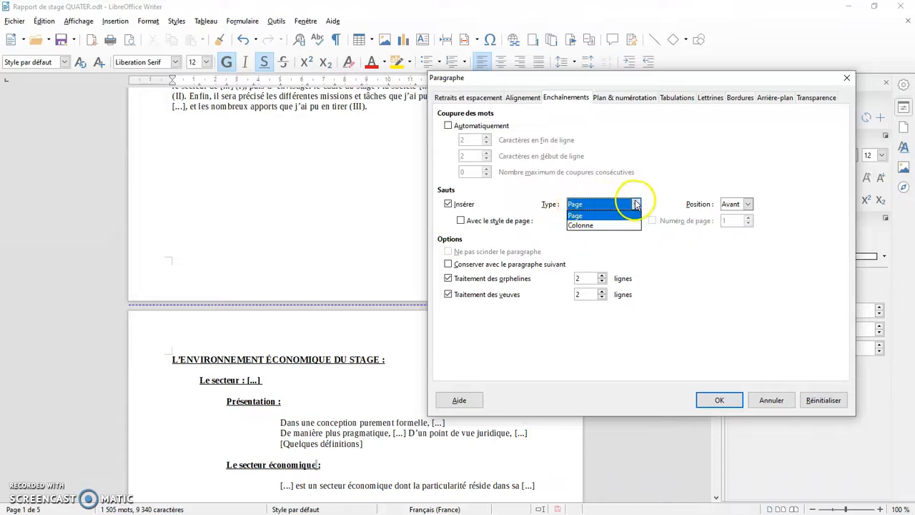
left_click(635, 205)
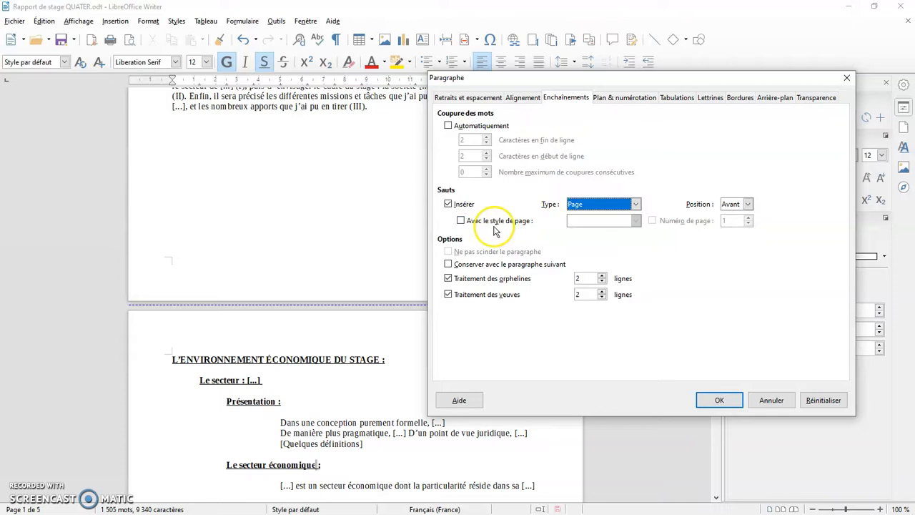
left_click(719, 402)
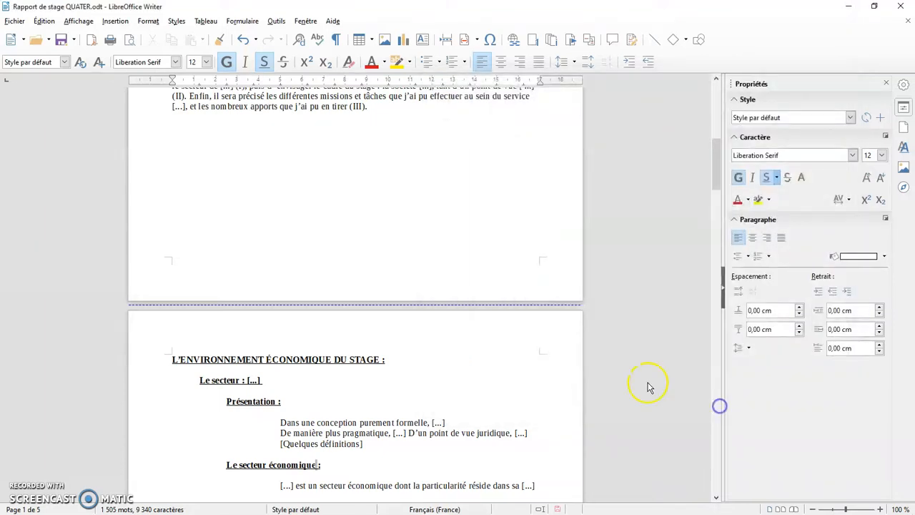
Delete the page break before the "L'ENVIRONNEMENT ÉCONOMIQUE DU STAGE" heading.
left_click(572, 309)
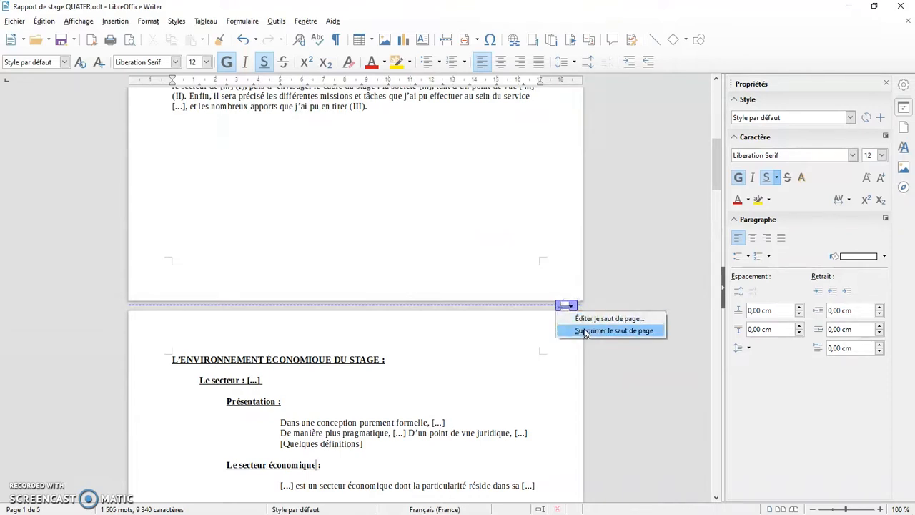
left_click(584, 331)
scroll(421, 271, "up", 3)
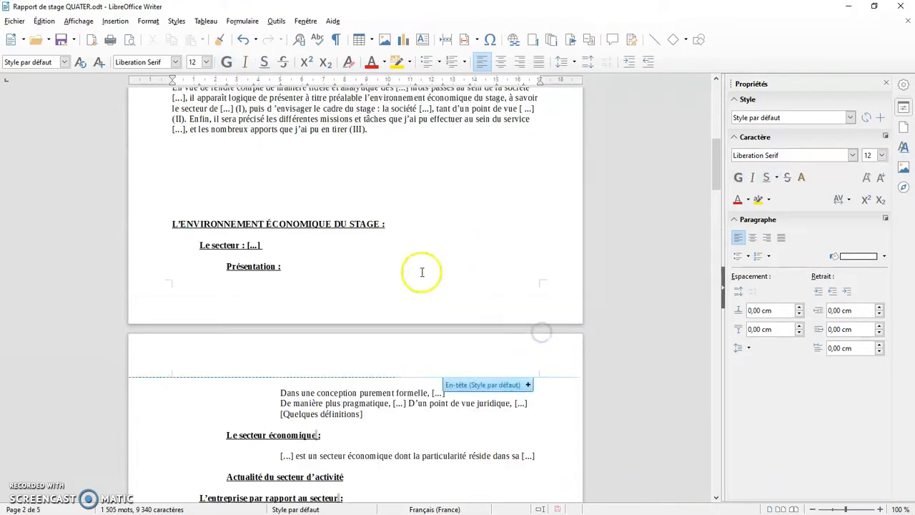
Remove the empty paragraphs between the "Annonce de plan" text and the "L'ENVIRONNEMENT ÉCONOMIQUE DU STAGE" heading.
left_click(171, 284)
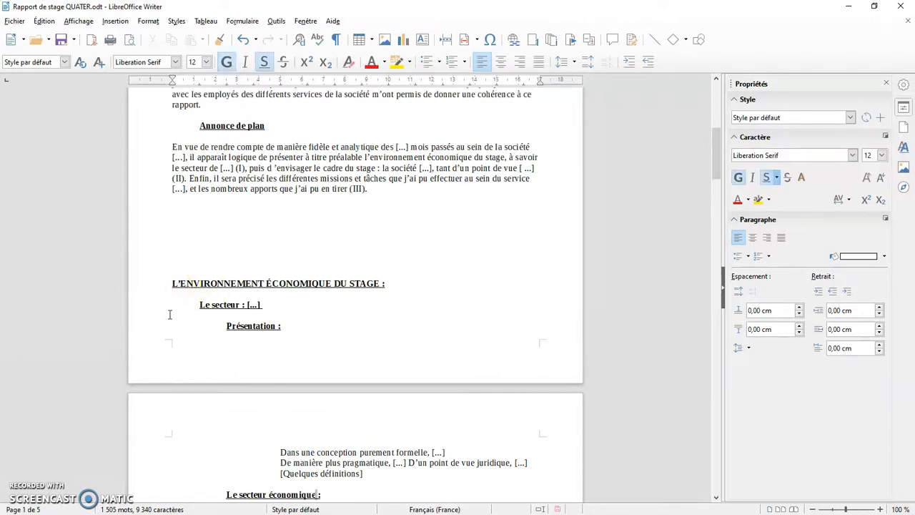
key("BackSpace")
key("BackSpace")
key("BackSpace")
key("BackSpace")
key("BackSpace")
key("BackSpace")
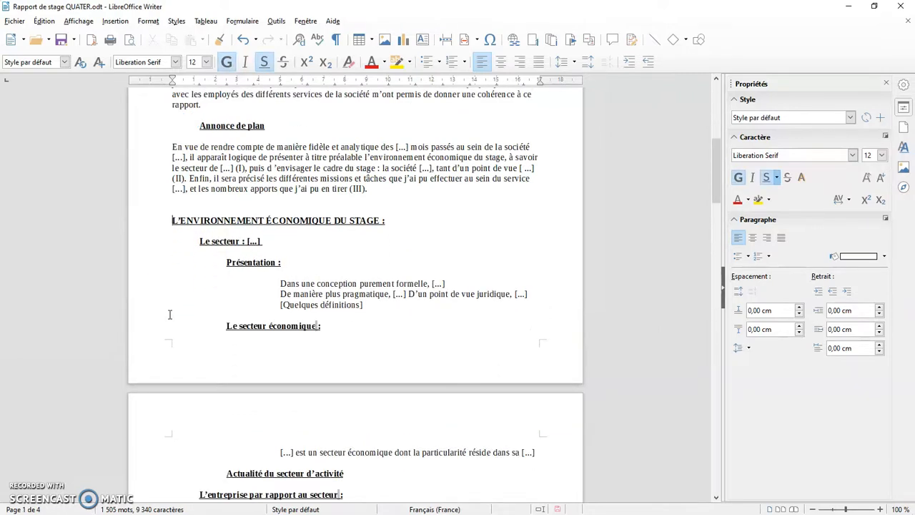
key("BackSpace")
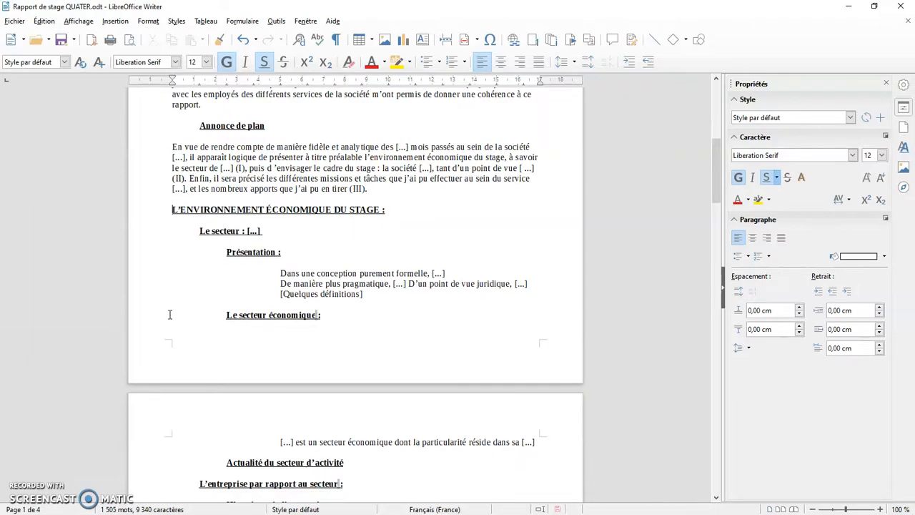
Examine how the sections follow one another without breaks and which other break types can be inserted.
scroll(177, 292, "up", 10)
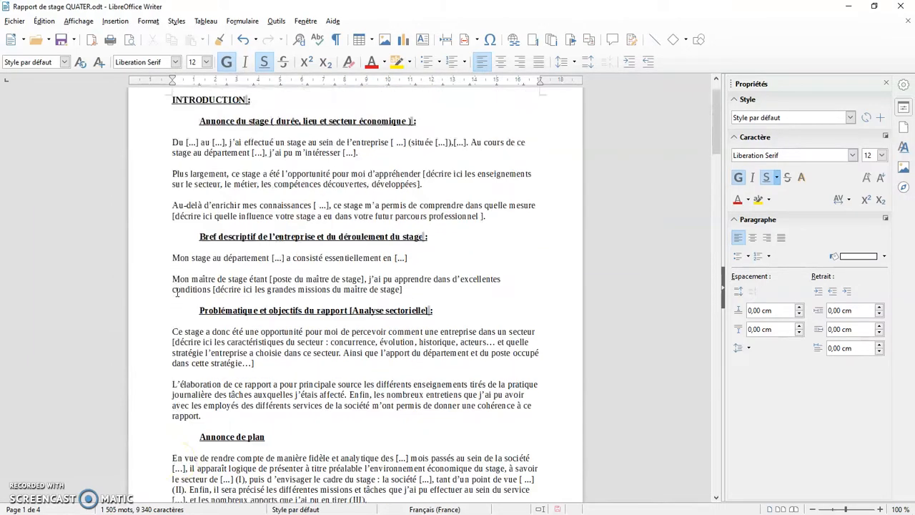
scroll(177, 292, "down", 9)
scroll(177, 292, "down", 6)
scroll(177, 290, "up", 6)
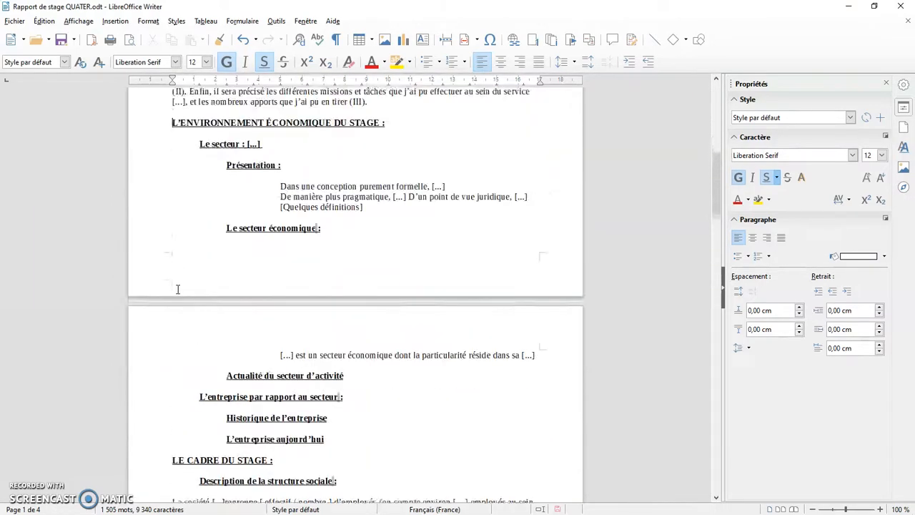
scroll(177, 288, "up", 1)
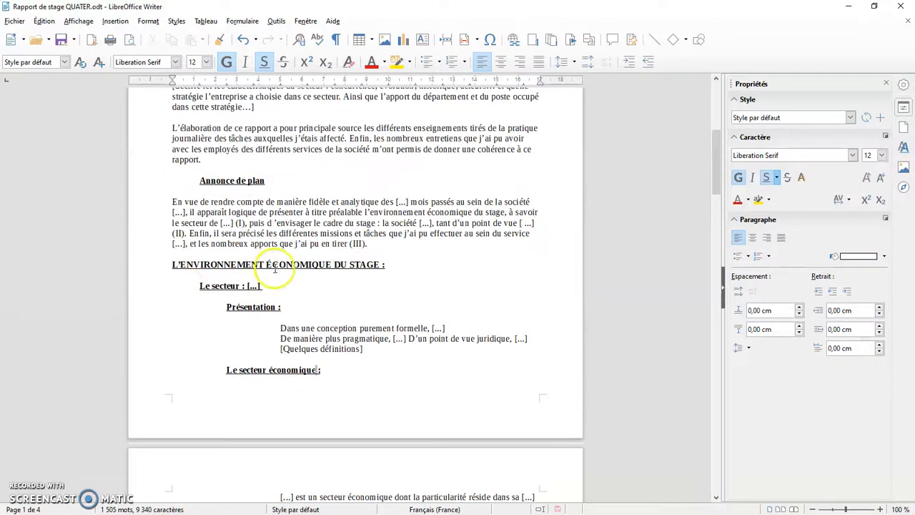
left_click(114, 21)
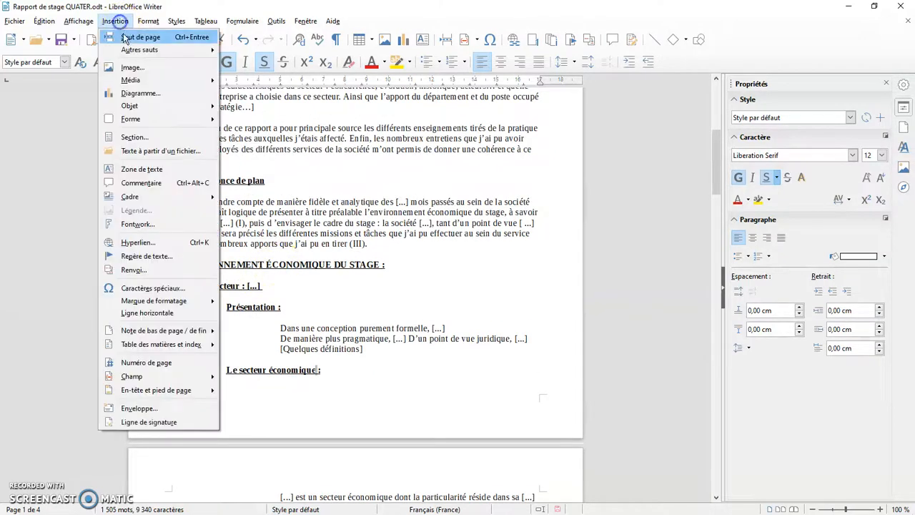
left_click(130, 49)
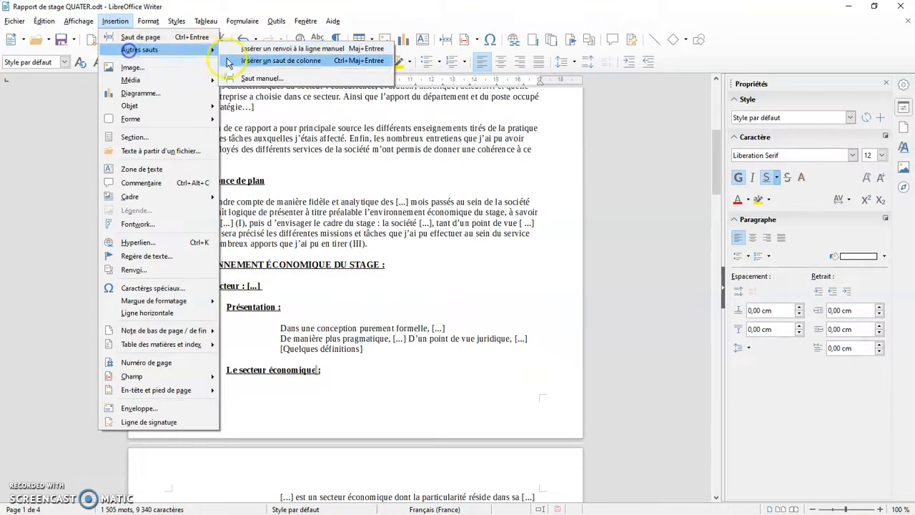
left_click(407, 298)
Add a Page break positioned Avant to the "L'ENVIRONNEMENT ÉCONOMIQUE DU STAGE" heading through its paragraph text flow settings.
right_click(296, 264)
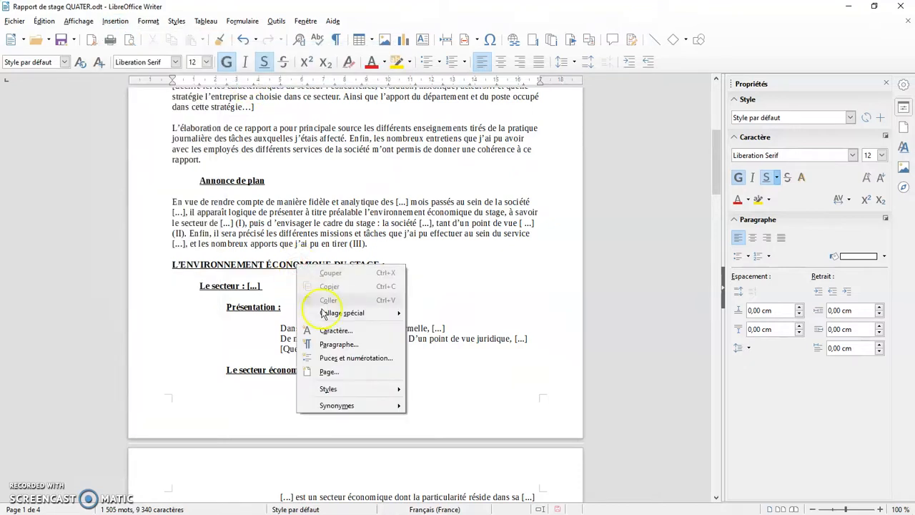
left_click(344, 345)
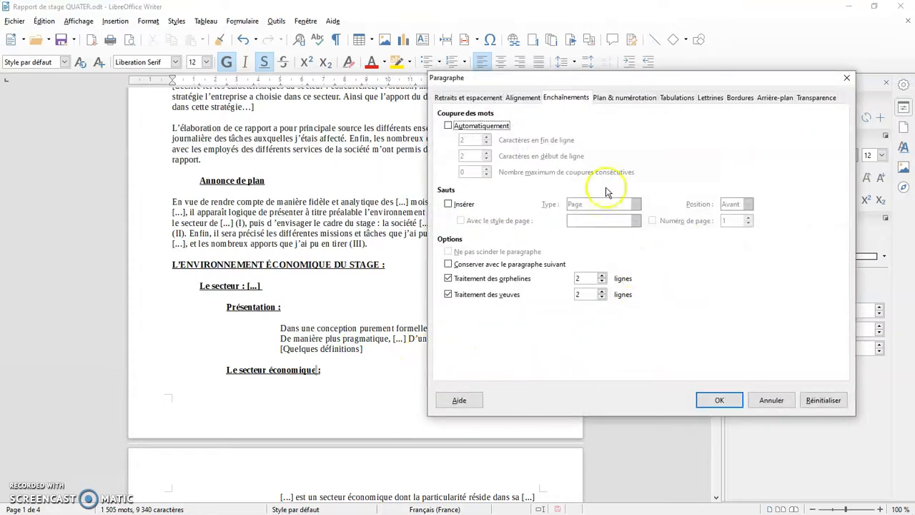
left_click(466, 98)
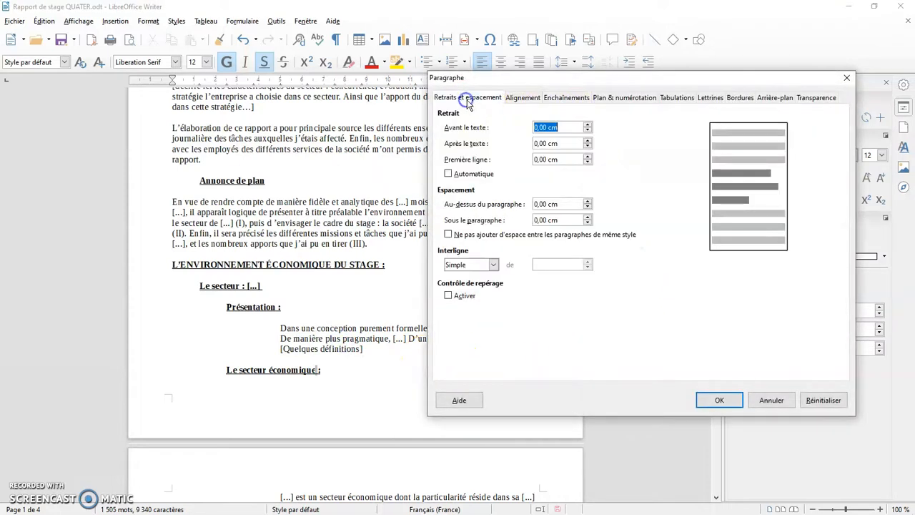
left_click(566, 100)
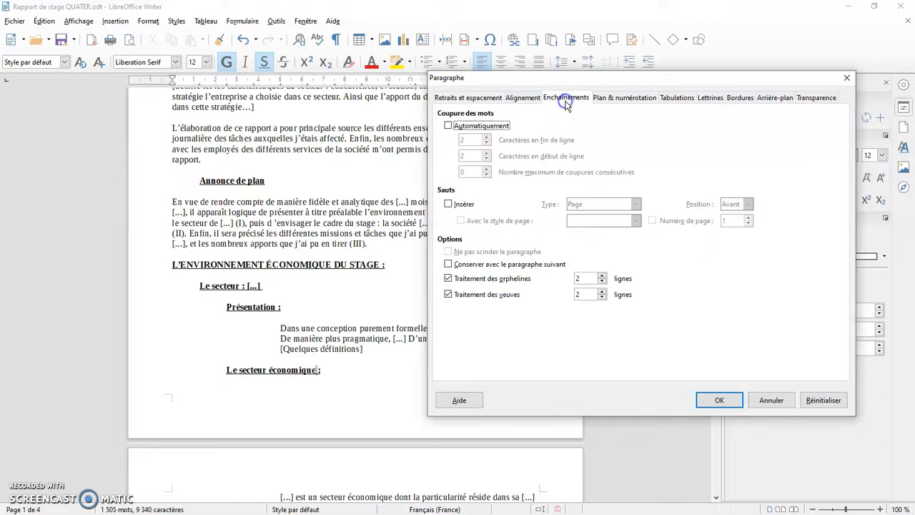
left_click(448, 205)
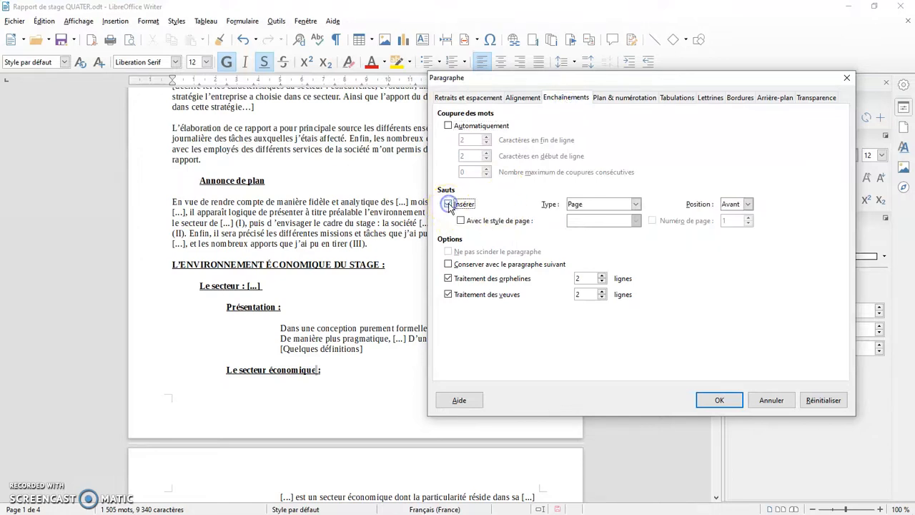
left_click(708, 400)
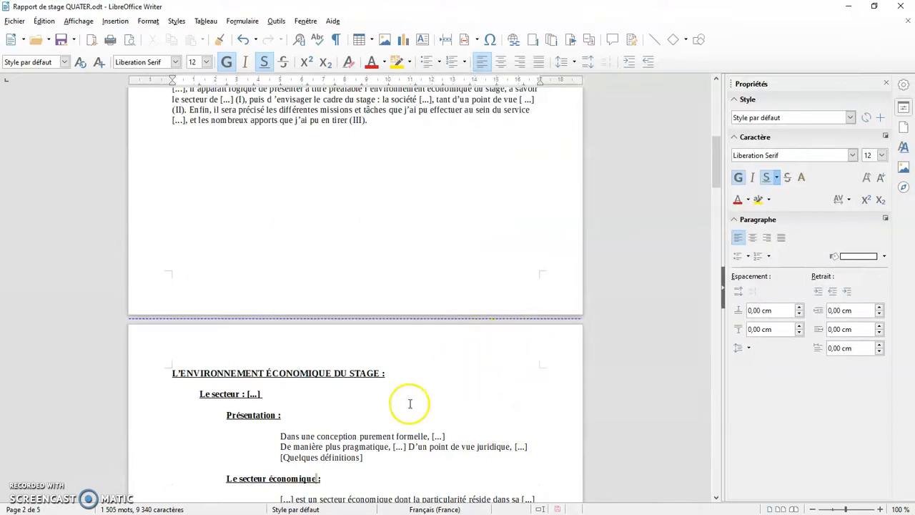
scroll(245, 355, "down", 9)
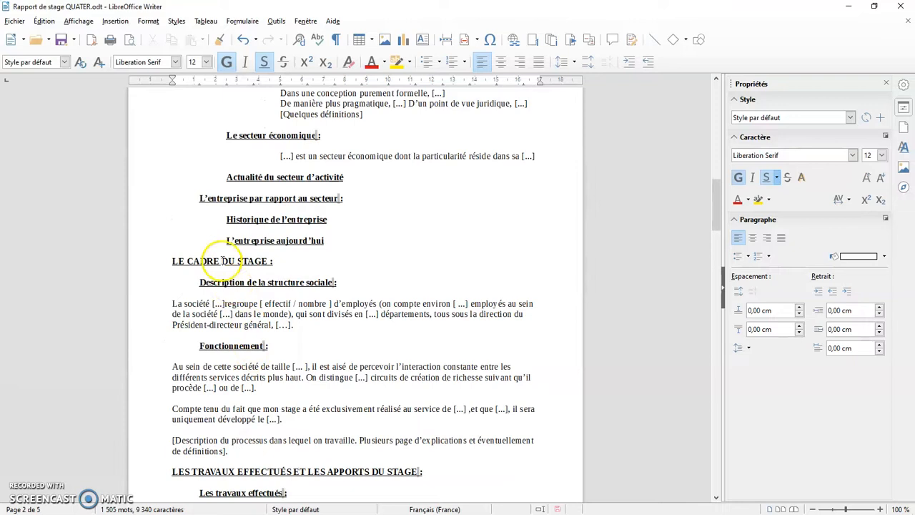
right_click(222, 262)
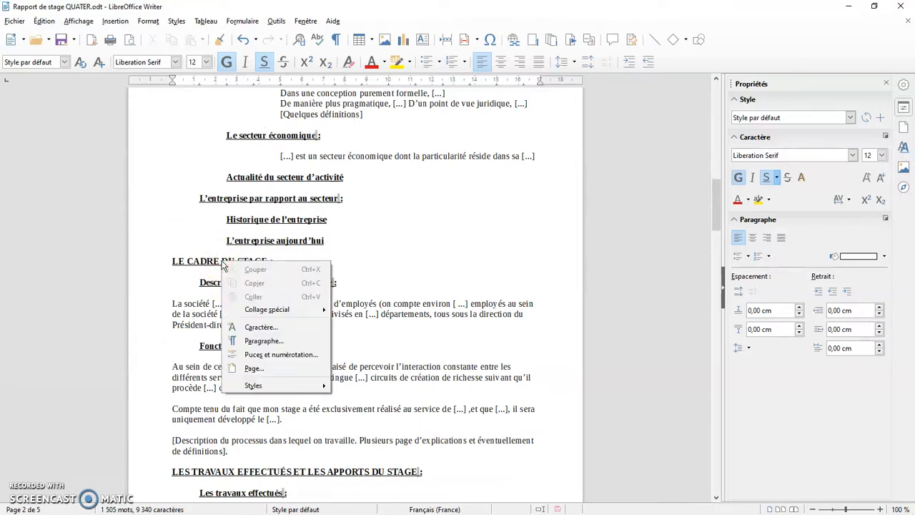
left_click(266, 341)
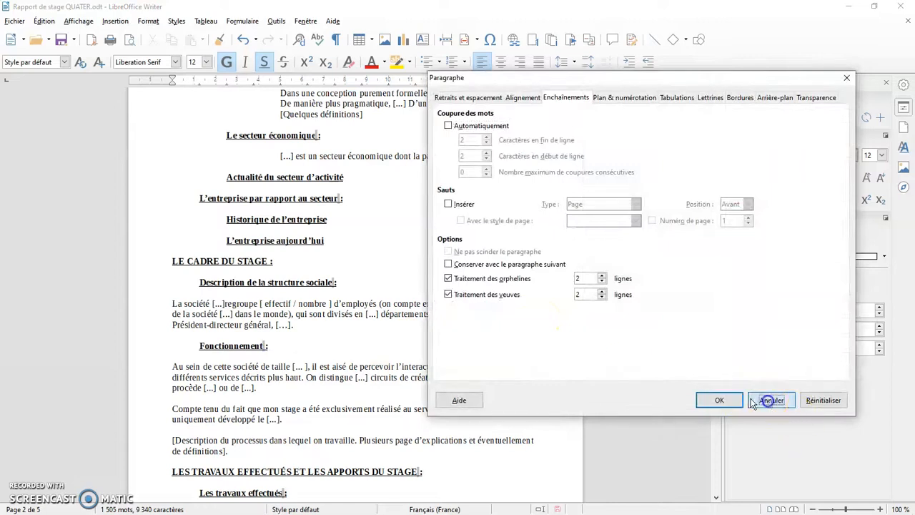
left_click(771, 399)
Add a Page break positioned Avant to the "LE CADRE DU STAGE" heading through its paragraph text flow settings.
right_click(227, 264)
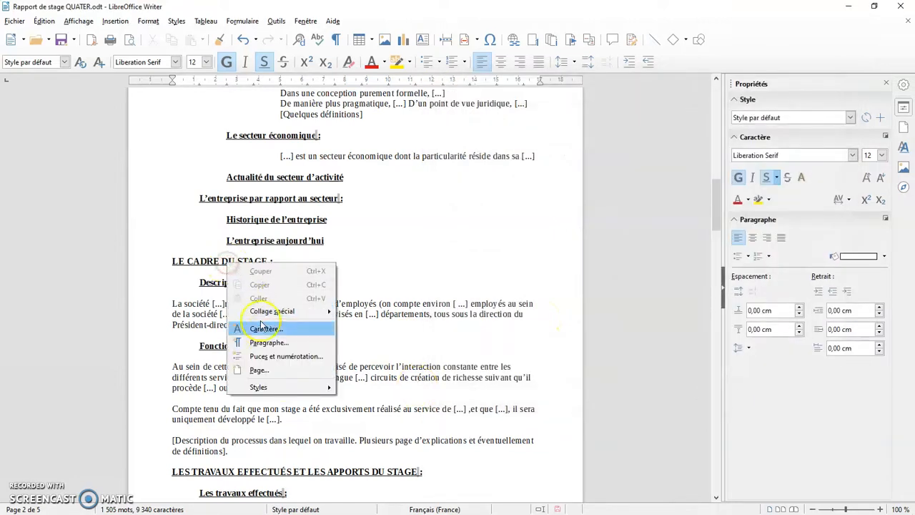
left_click(264, 342)
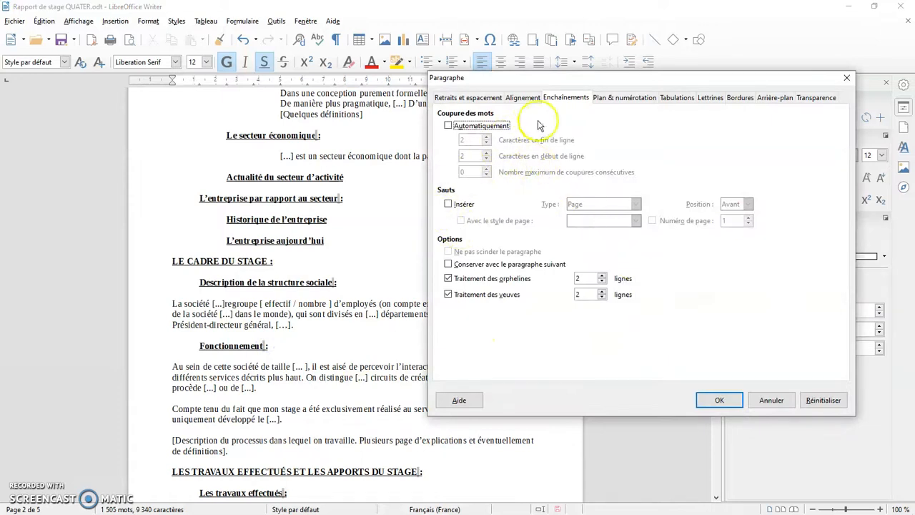
left_click(448, 205)
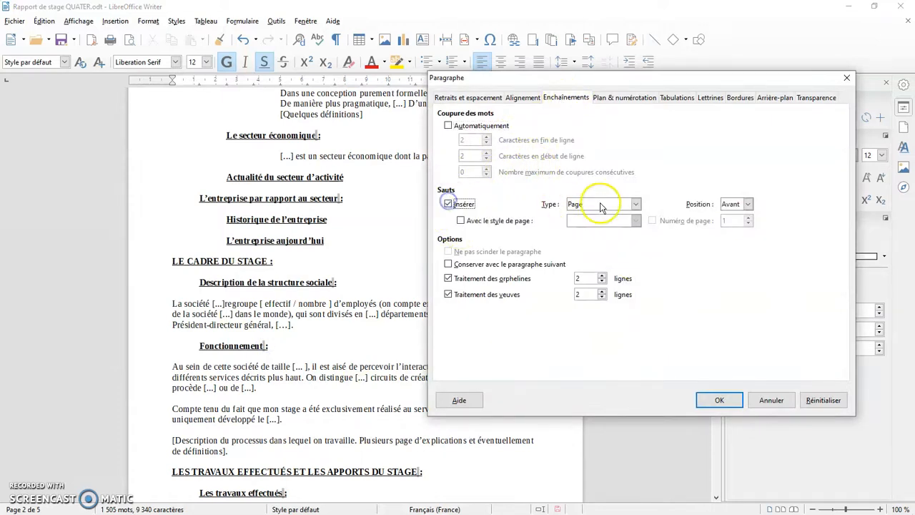
left_click(718, 399)
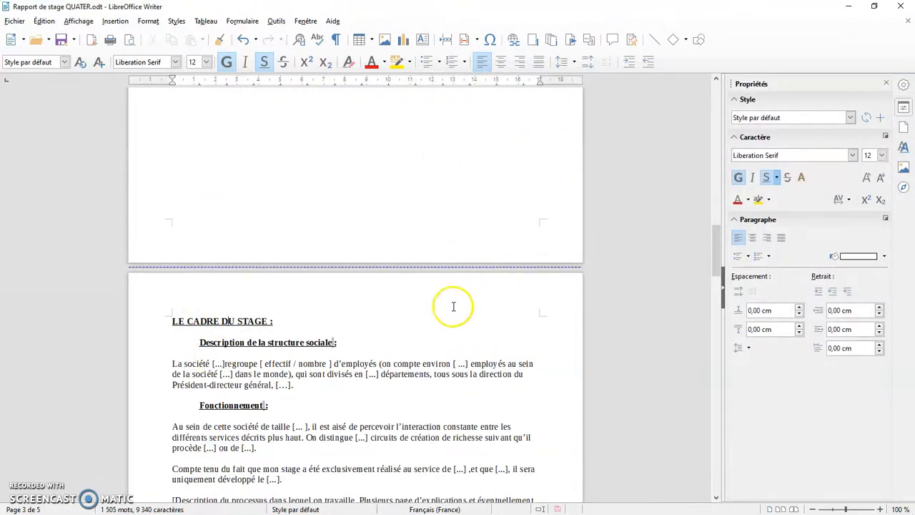
scroll(453, 306, "up", 2)
scroll(453, 305, "down", 2)
Delete the page breaks before the "LE CADRE DU STAGE" and "L'ENVIRONNEMENT ÉCONOMIQUE DU STAGE" headings.
left_click(529, 271)
left_click(541, 287)
scroll(526, 282, "up", 2)
scroll(526, 281, "up", 14)
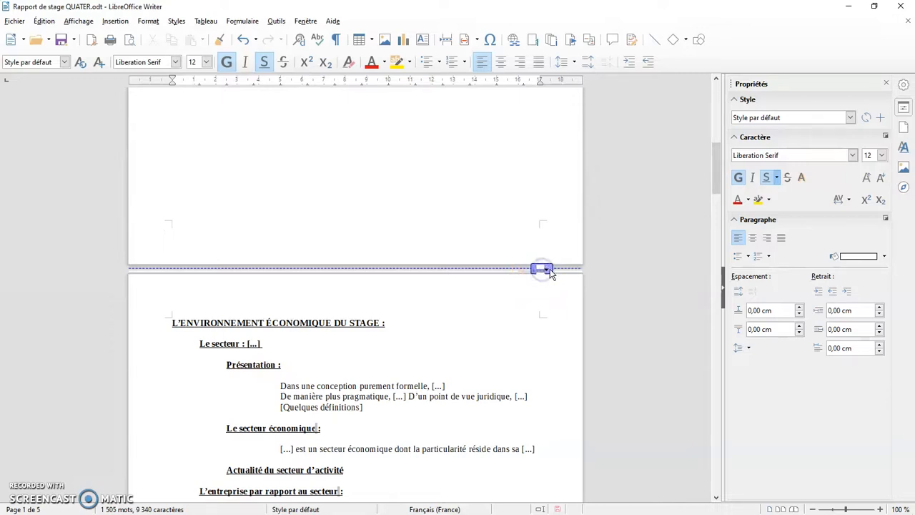
left_click(544, 269)
left_click(555, 289)
Select all five main headings together: INTRODUCTION, L'ENVIRONNEMENT ÉCONOMIQUE DU STAGE, LE CADRE DU STAGE, LES TRAVAUX EFFECTUÉS ET LES APPORTS DU STAGE, and CONCLUSION.
scroll(543, 285, "up", 6)
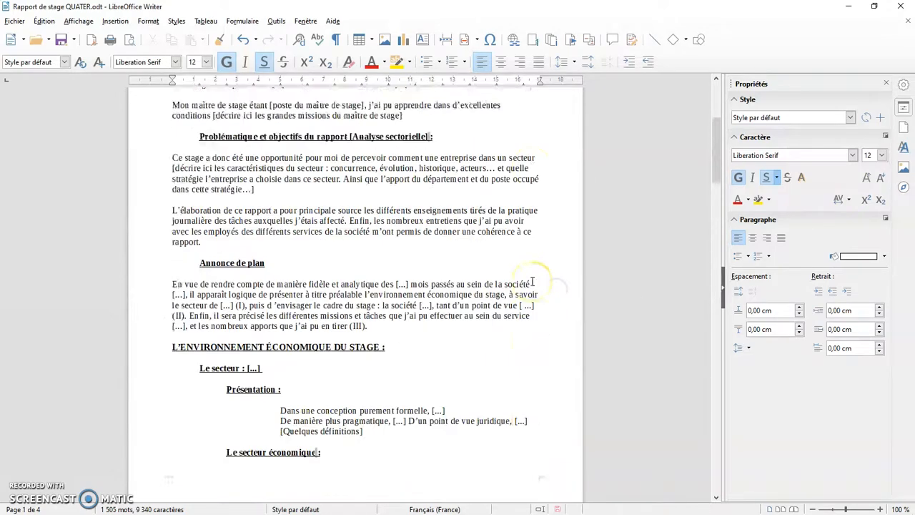
scroll(532, 281, "up", 6)
scroll(533, 281, "down", 6)
scroll(532, 281, "down", 3)
scroll(532, 281, "up", 9)
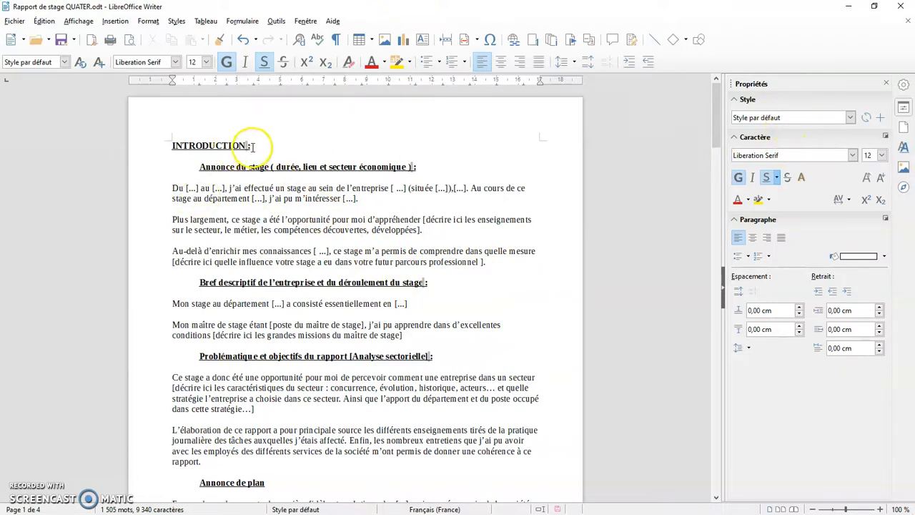
triple_click(214, 146)
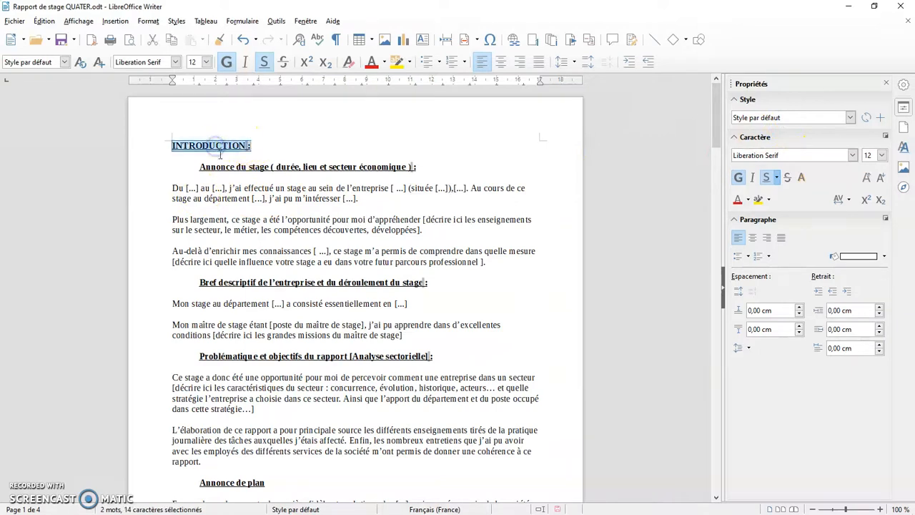
scroll(283, 250, "down", 1)
scroll(284, 252, "down", 4)
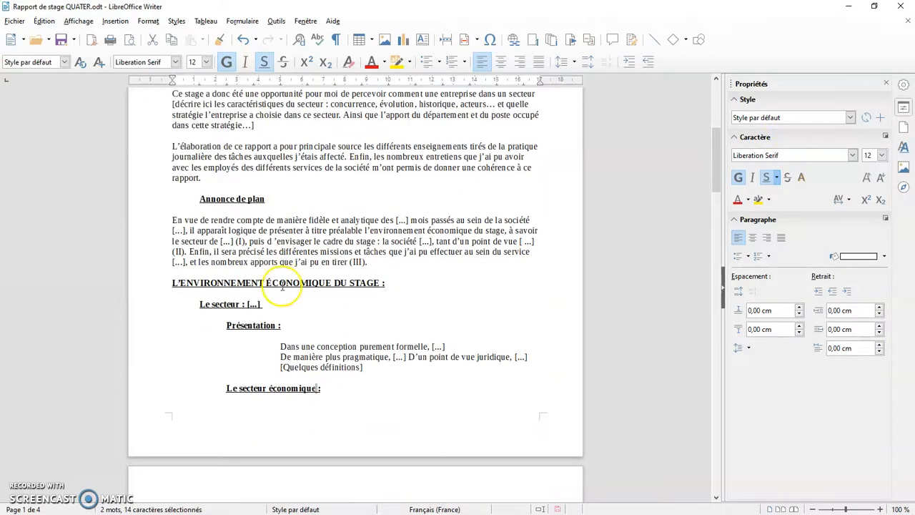
triple_click(276, 284, "ctrl")
scroll(276, 284, "down", 6)
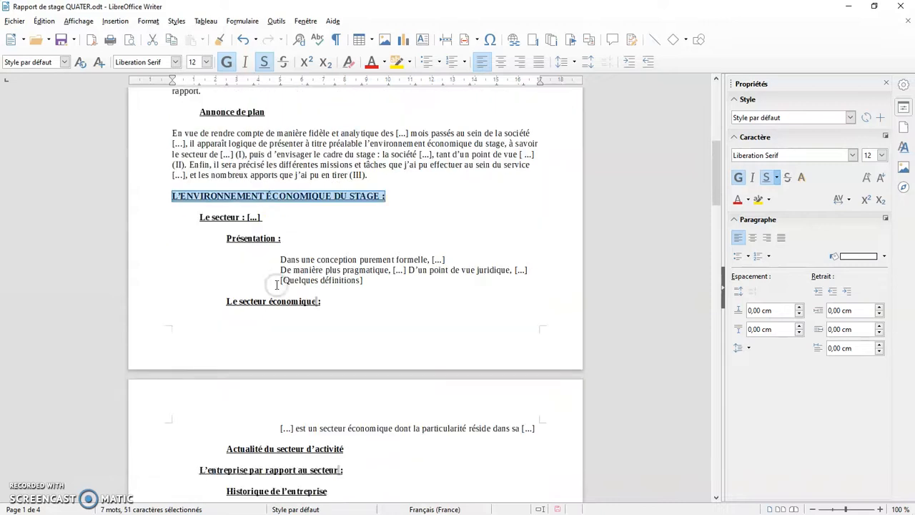
left_click(243, 277, "ctrl")
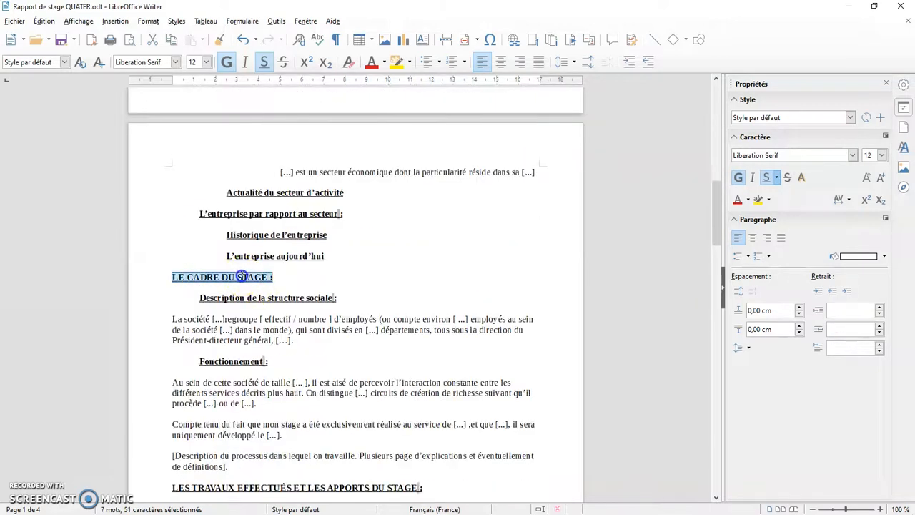
scroll(243, 276, "down", 4)
triple_click(251, 285, "ctrl")
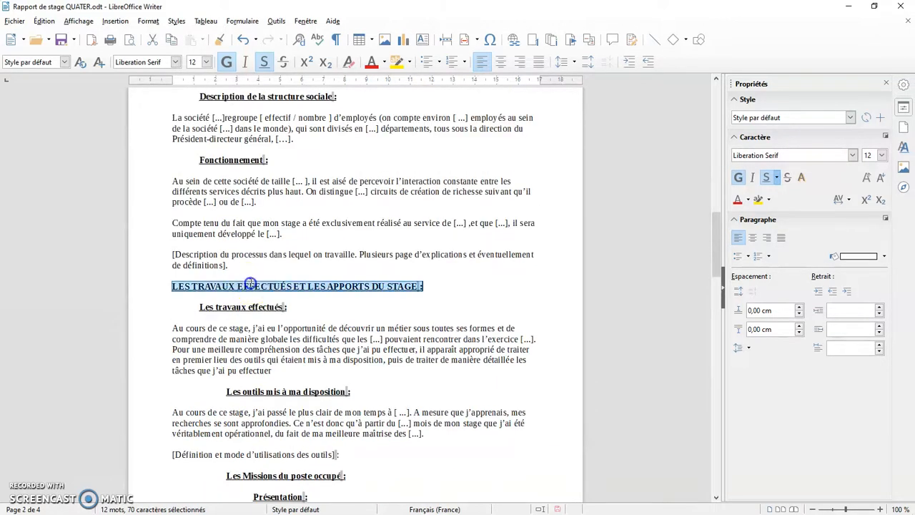
scroll(252, 285, "down", 8)
scroll(252, 284, "down", 14)
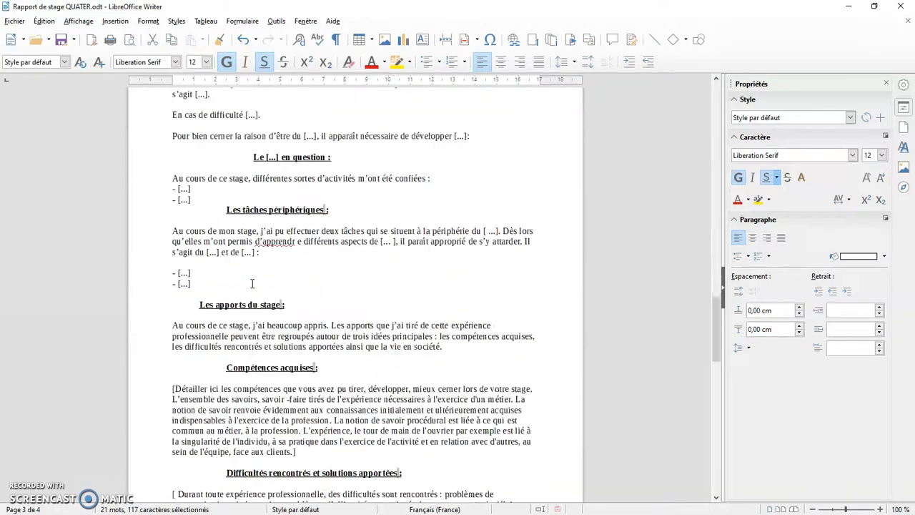
scroll(252, 284, "down", 6)
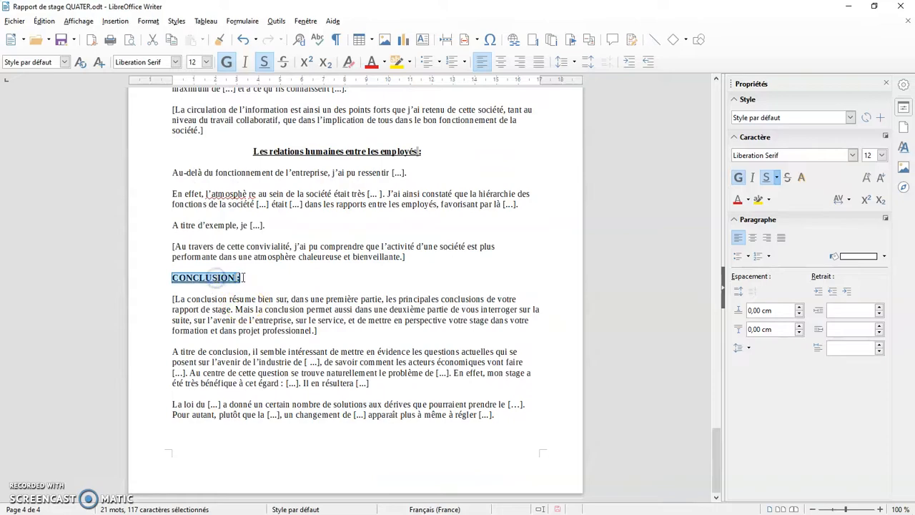
scroll(578, 268, "up", 7)
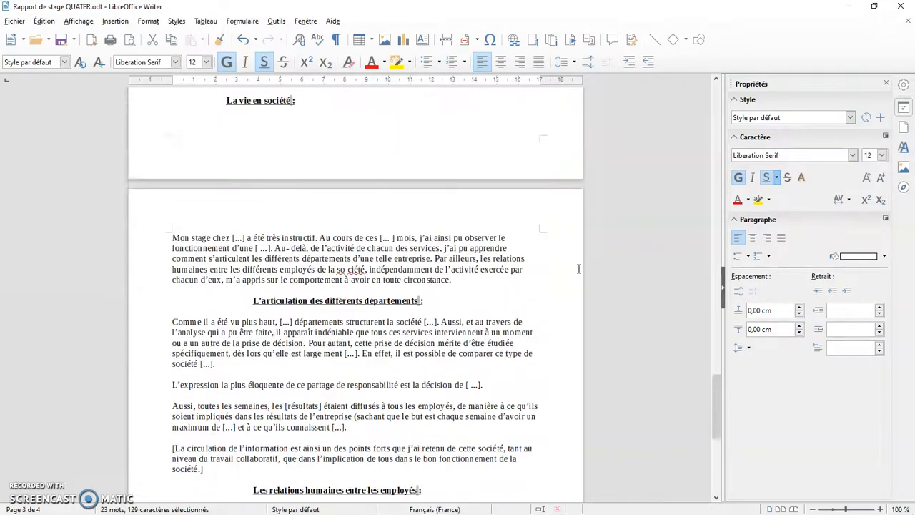
scroll(578, 268, "up", 20)
scroll(578, 268, "up", 18)
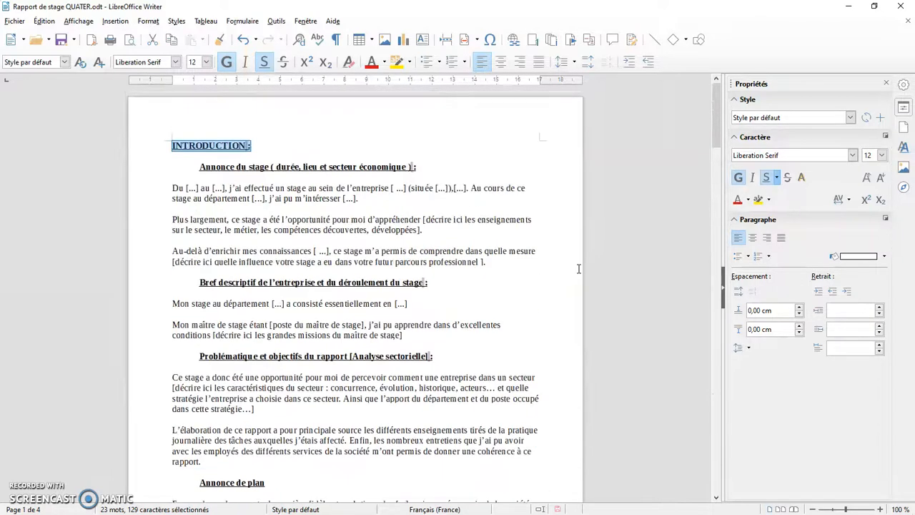
Apply the Titre 1 paragraph style to the five selected main headings.
left_click(850, 117)
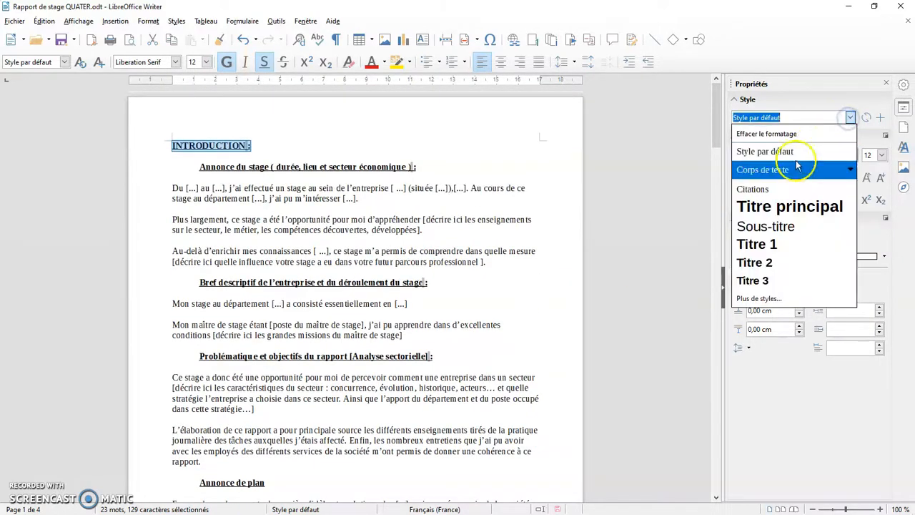
left_click(763, 245)
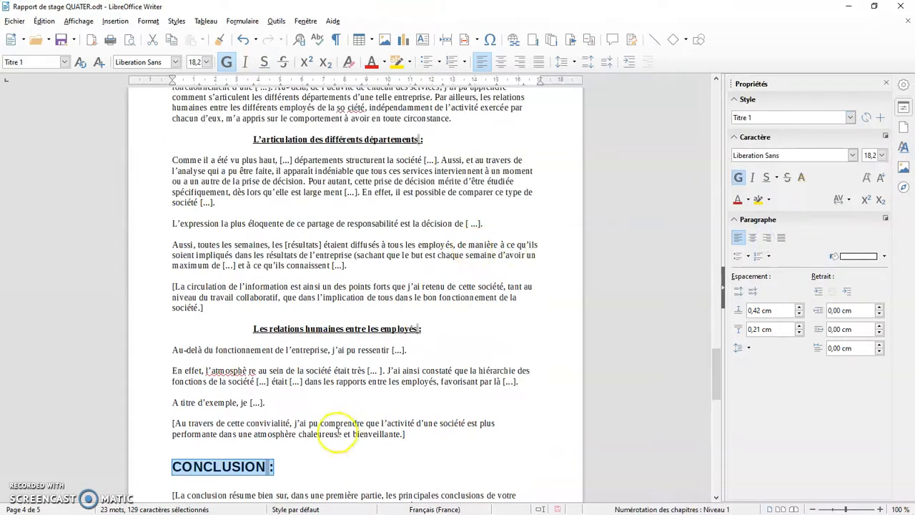
left_click(318, 463)
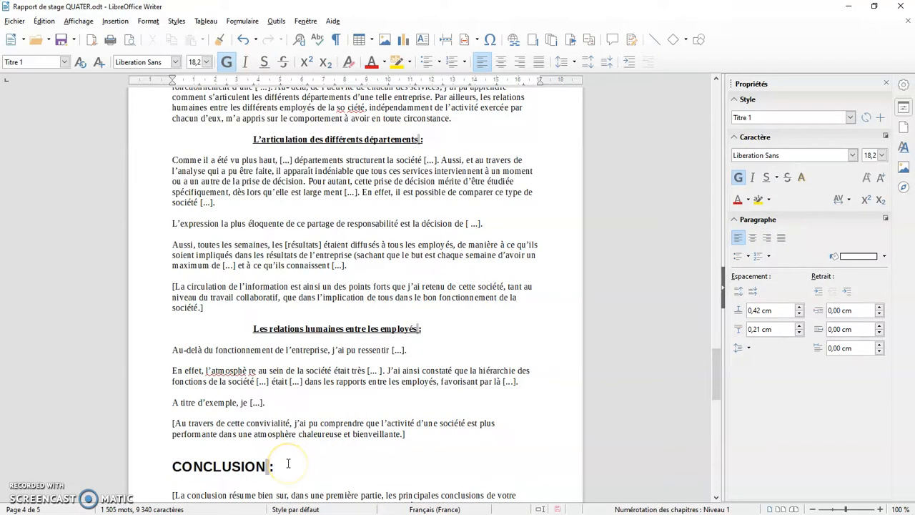
scroll(500, 250, "up", 15)
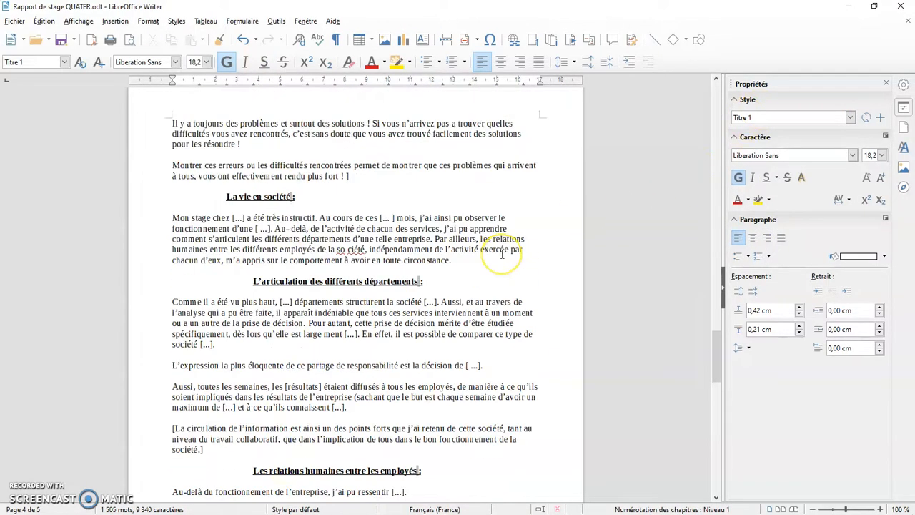
scroll(502, 254, "up", 15)
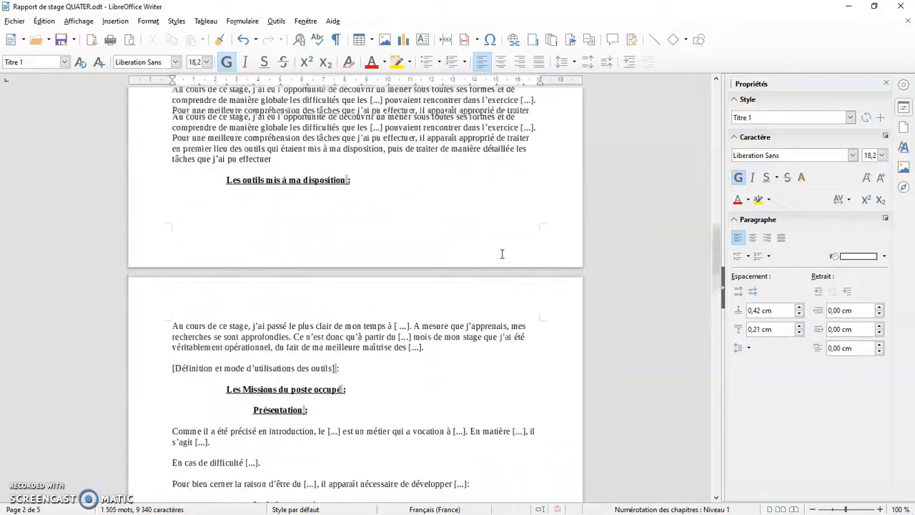
scroll(502, 254, "up", 15)
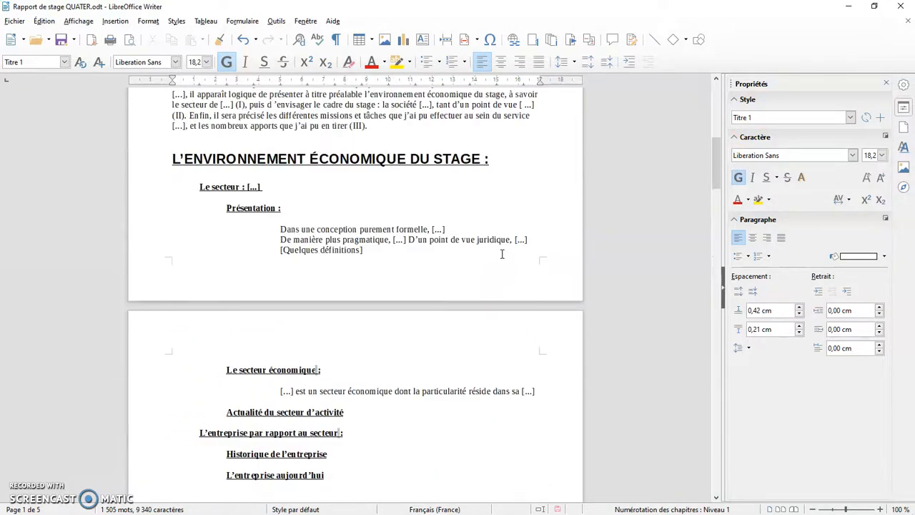
scroll(502, 254, "up", 1)
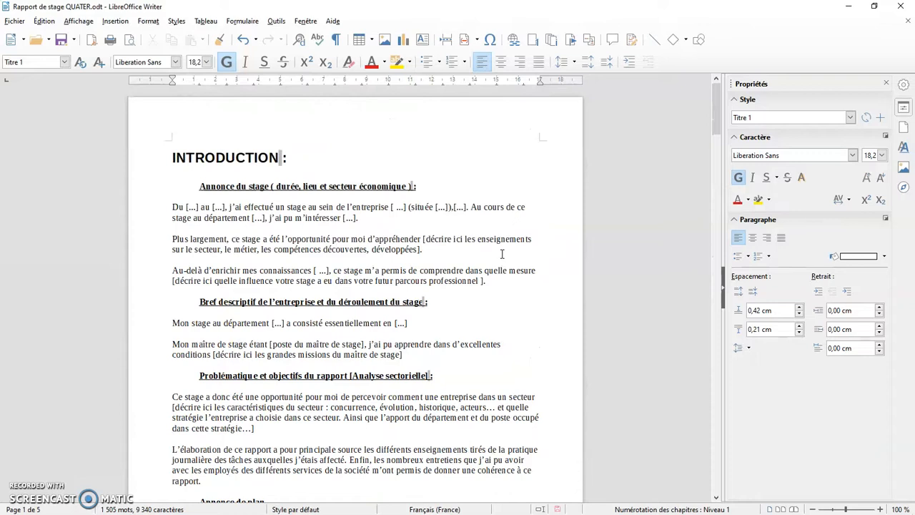
right_click(218, 158)
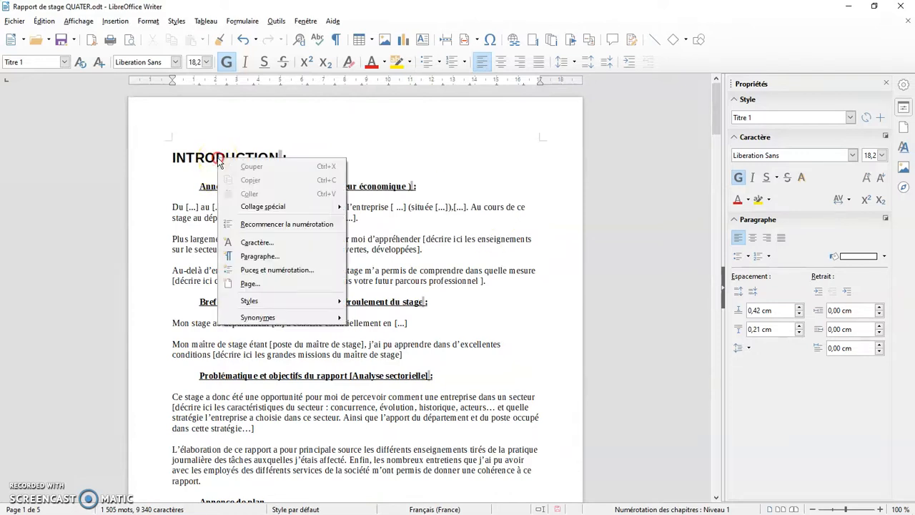
left_click(269, 301)
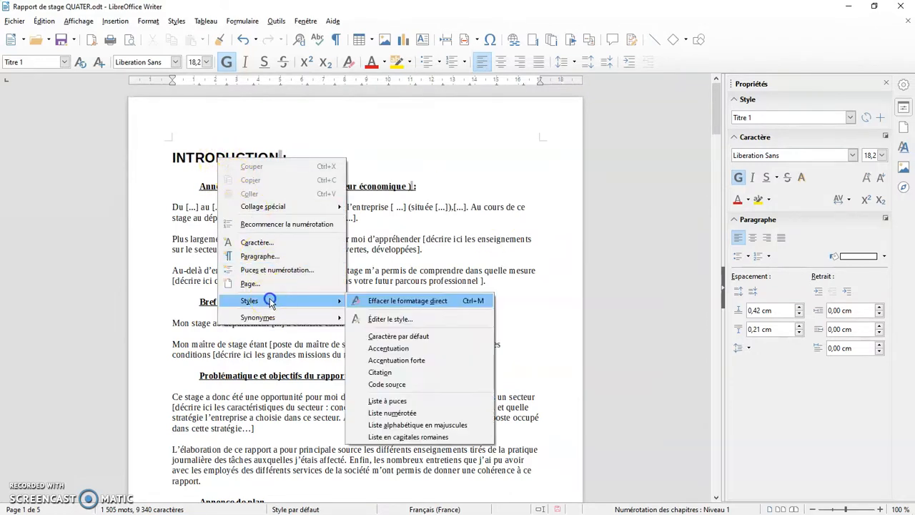
left_click(401, 320)
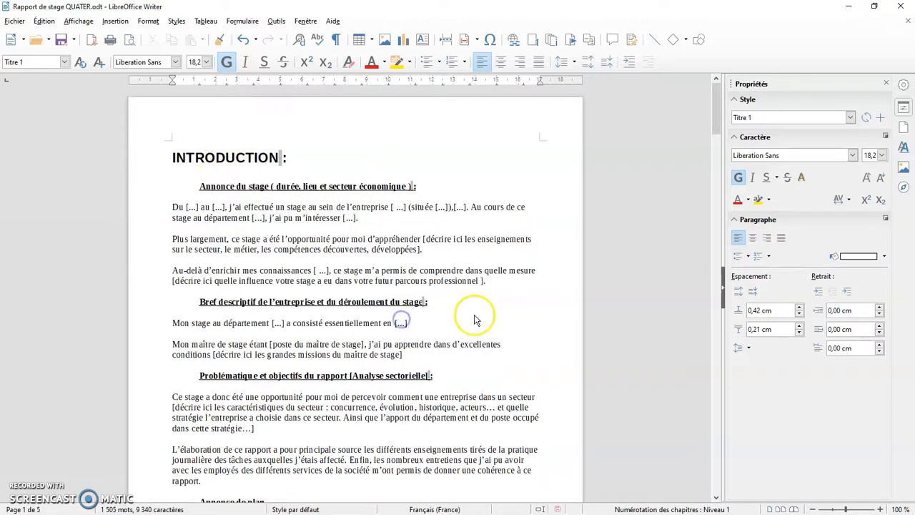
left_click(521, 321)
left_click(491, 137)
left_click_drag(480, 106, 684, 97)
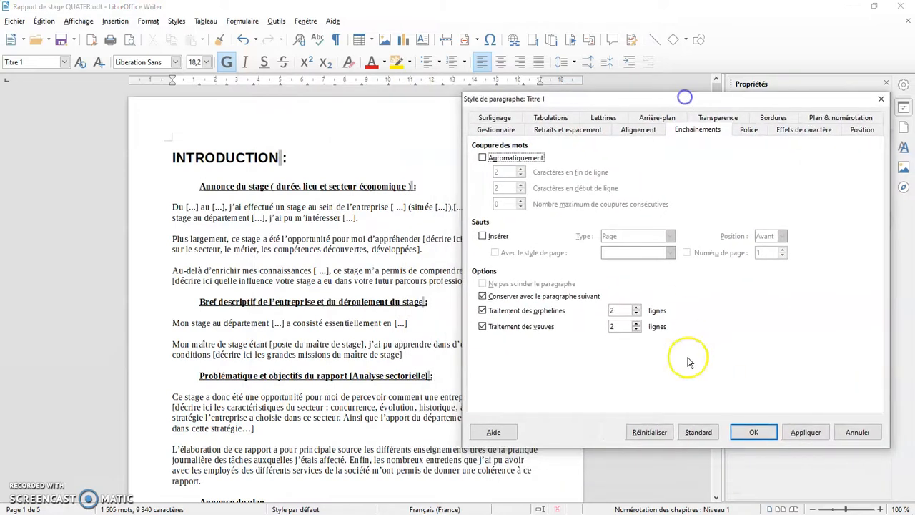
left_click(859, 432)
left_click_drag(286, 157, 170, 157)
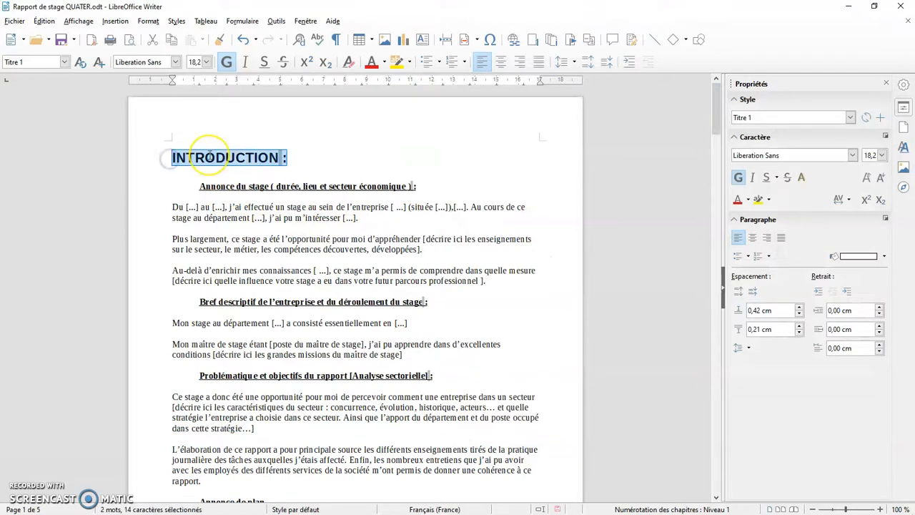
scroll(240, 286, "down", 8)
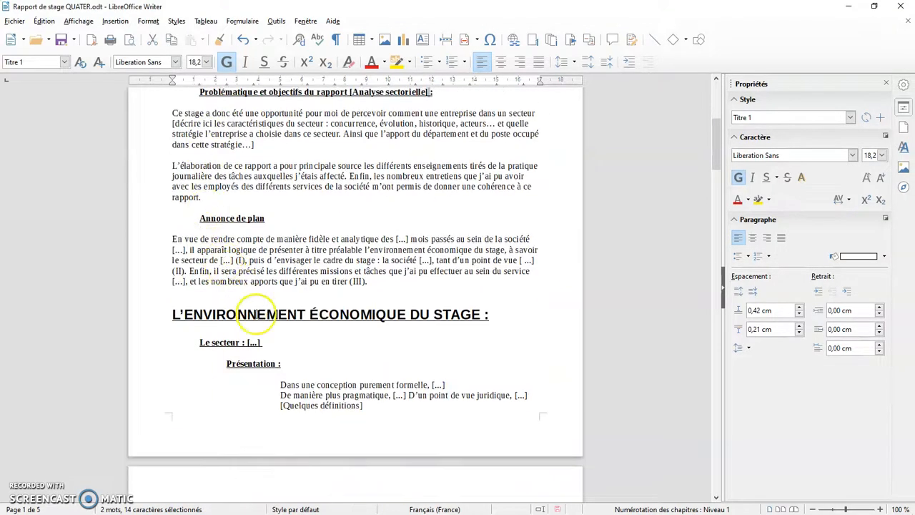
scroll(249, 307, "down", 10)
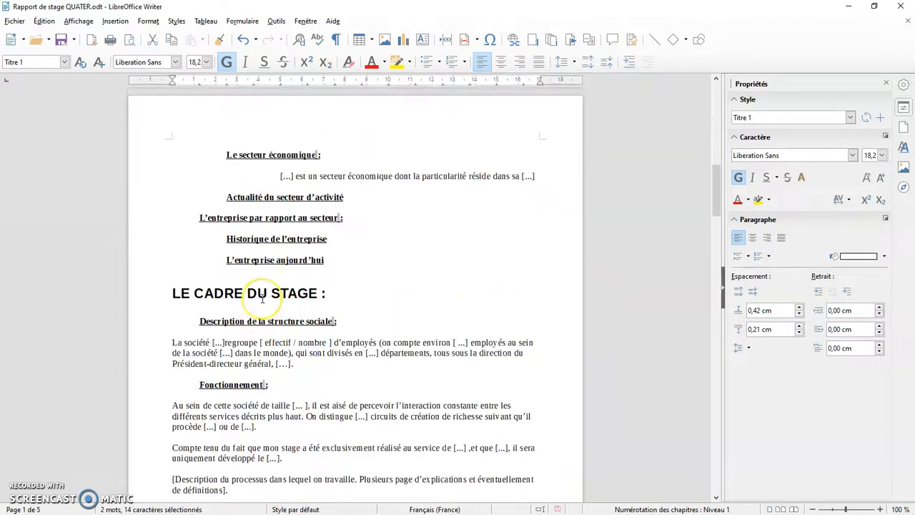
scroll(263, 298, "up", 18)
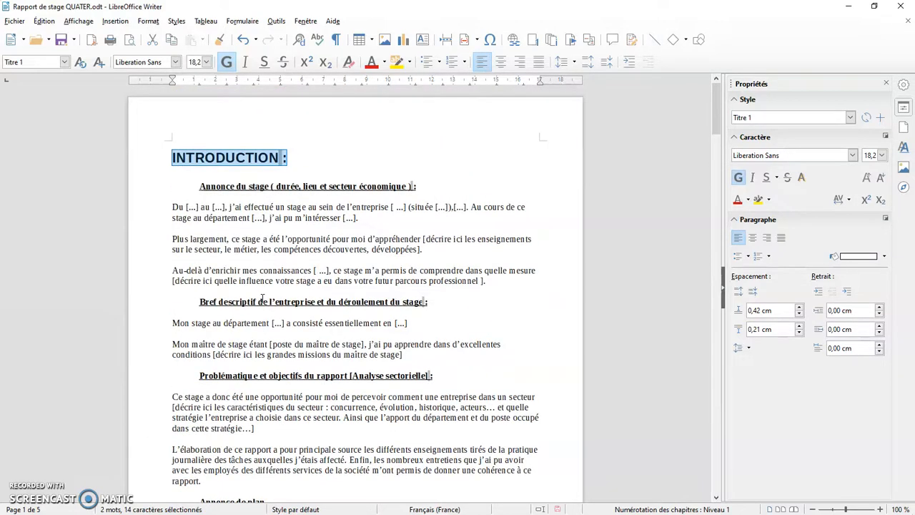
left_click(342, 165)
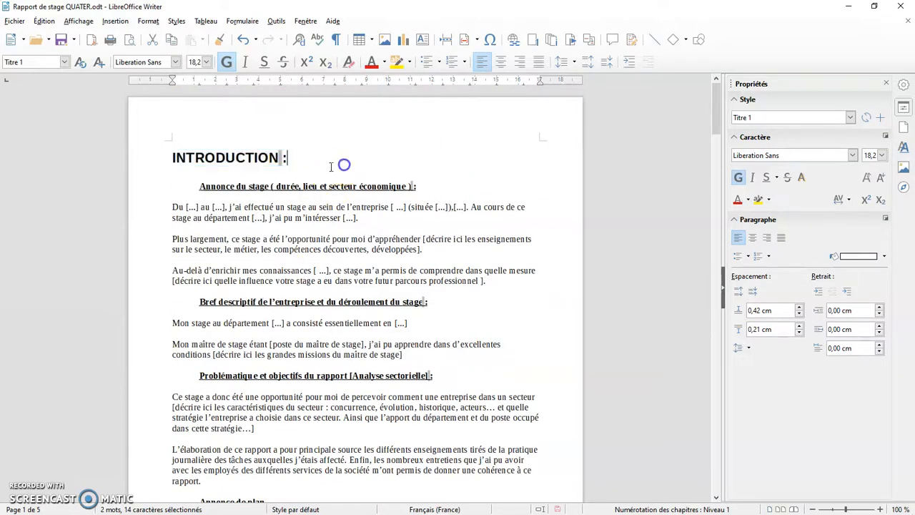
Edit the INTRODUCTION heading's Titre 1 style to insert a Page break positioned Avant in its text flow settings.
right_click(240, 159)
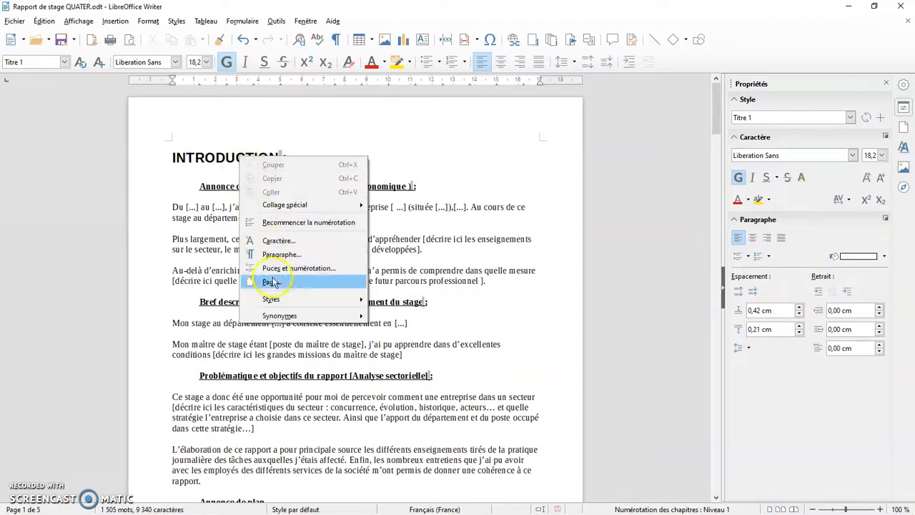
mouse_move(291, 301)
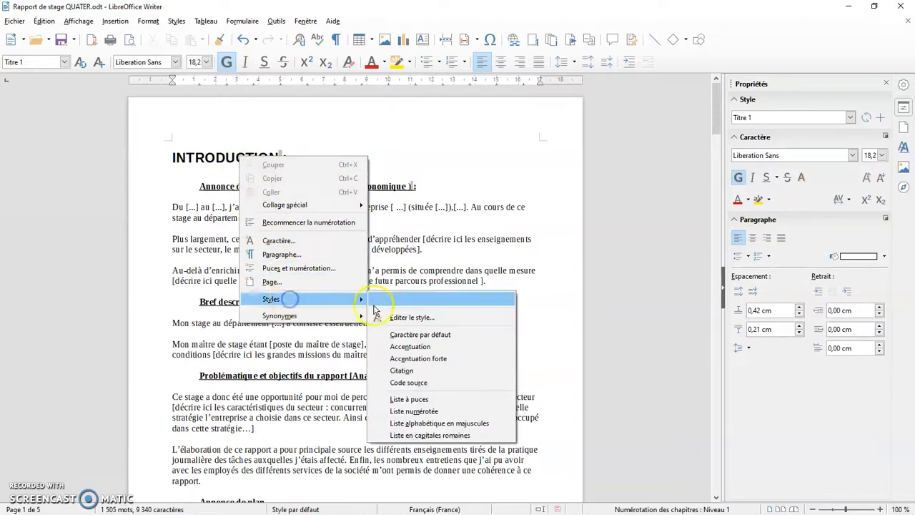
left_click(410, 318)
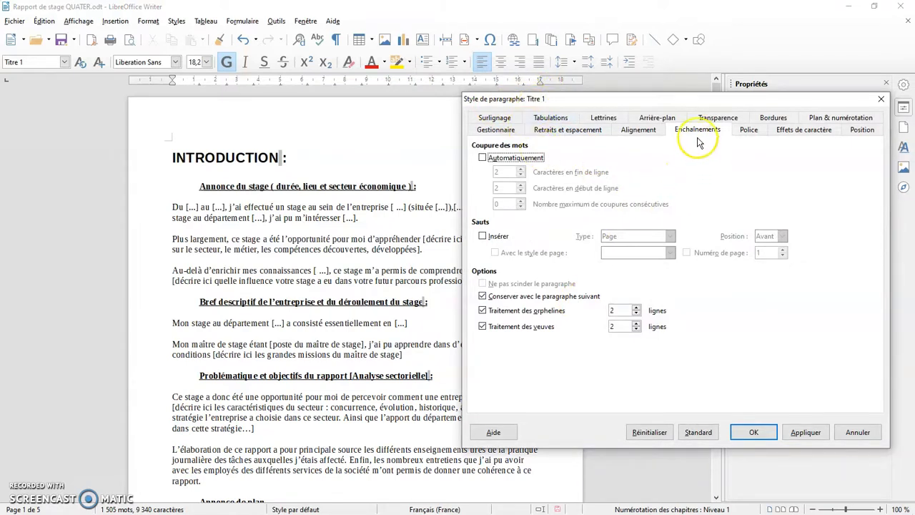
left_click(482, 236)
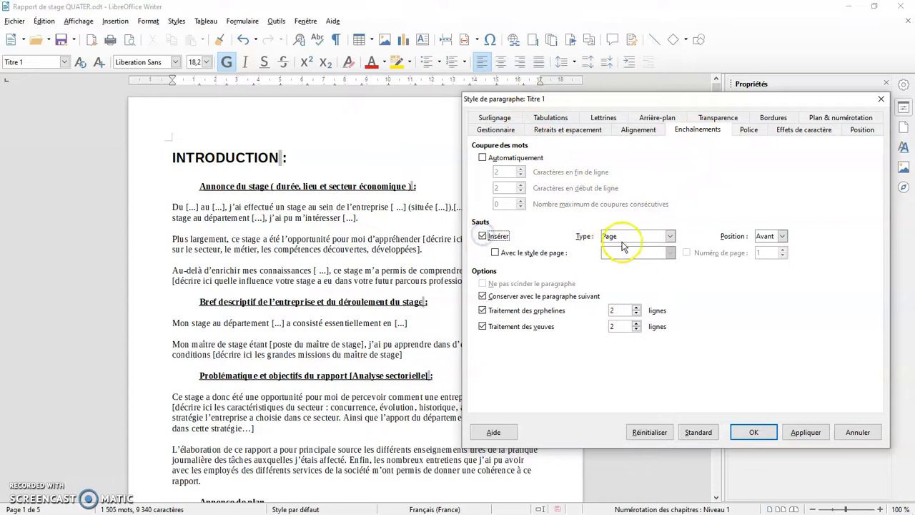
left_click(794, 433)
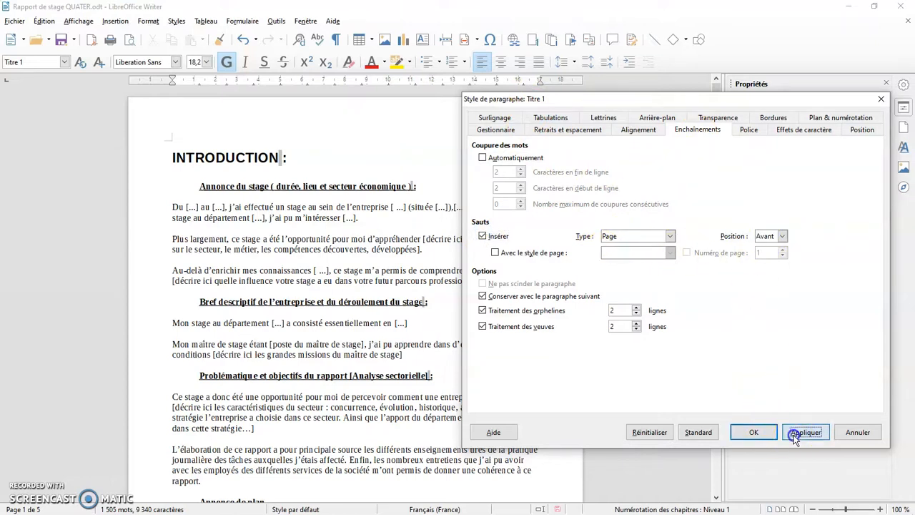
left_click(754, 433)
Check the page breaks before the main headings throughout the report, including the break options above CONCLUSION.
scroll(525, 341, "down", 7)
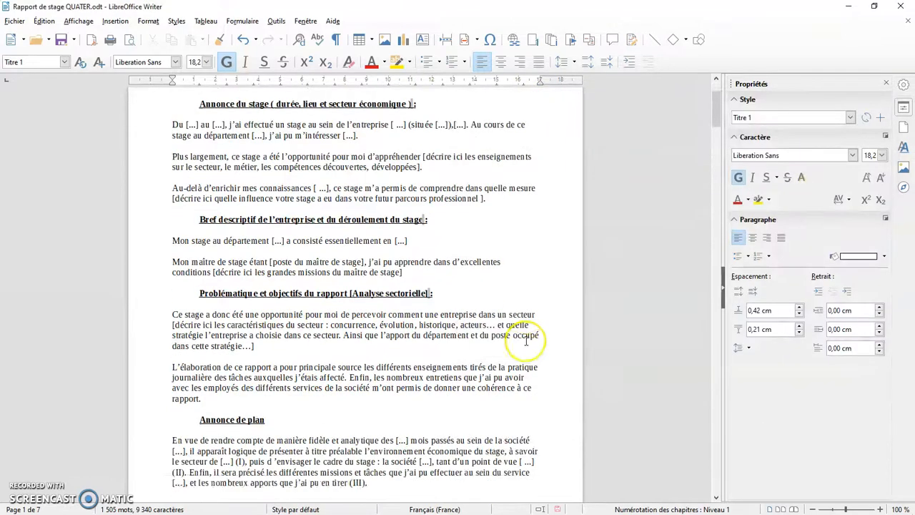
scroll(525, 341, "down", 6)
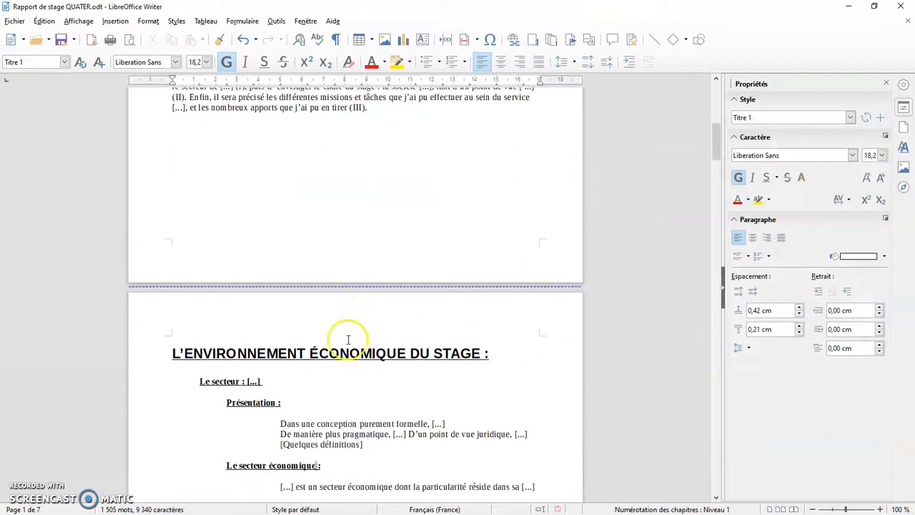
scroll(343, 352, "down", 16)
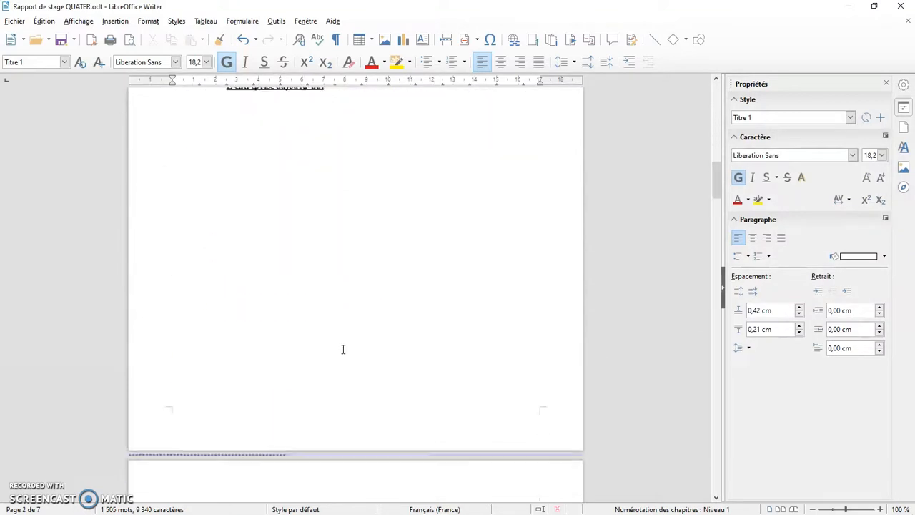
scroll(321, 336, "down", 12)
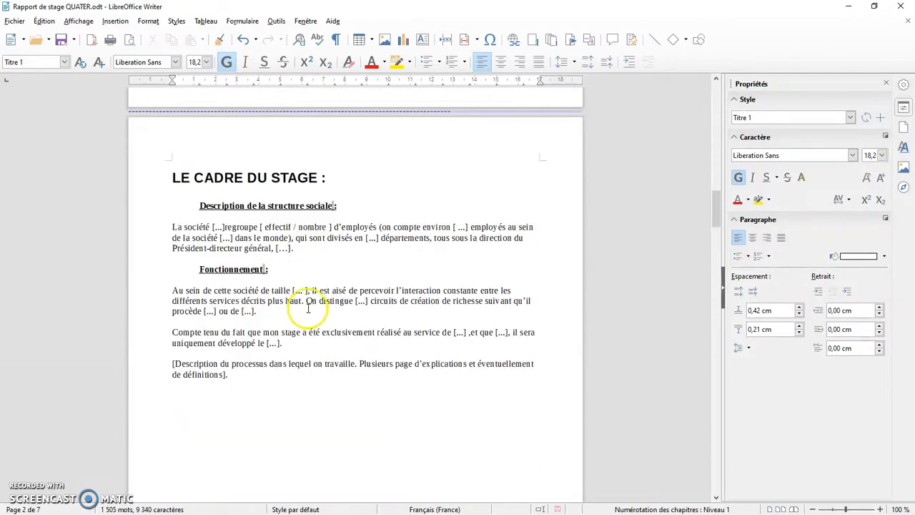
scroll(309, 308, "down", 15)
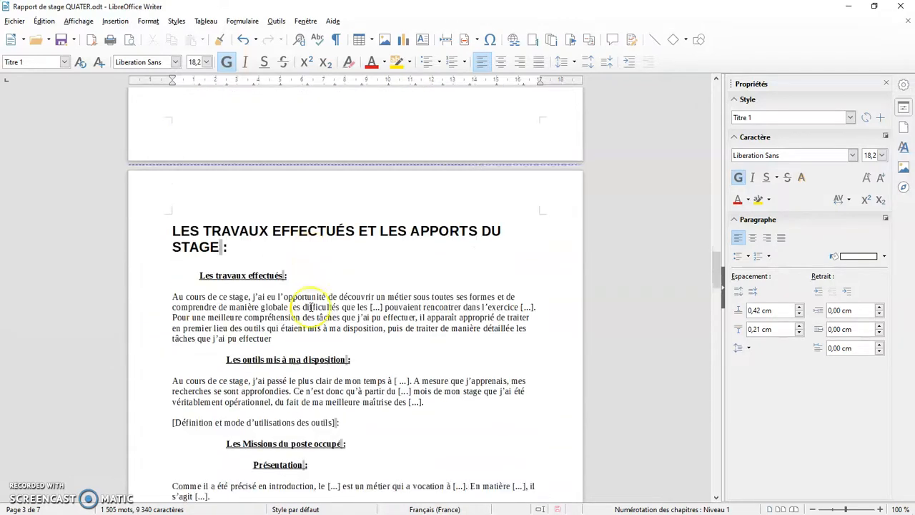
scroll(311, 308, "down", 14)
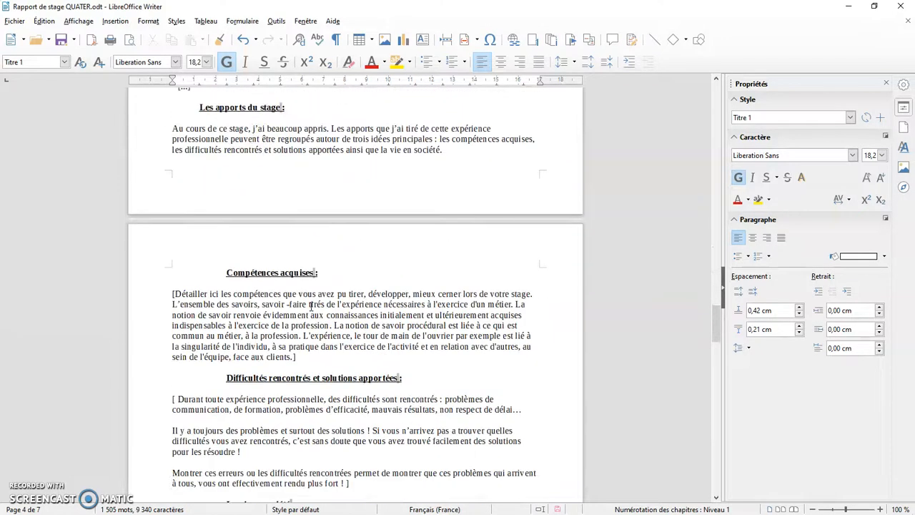
scroll(310, 306, "down", 15)
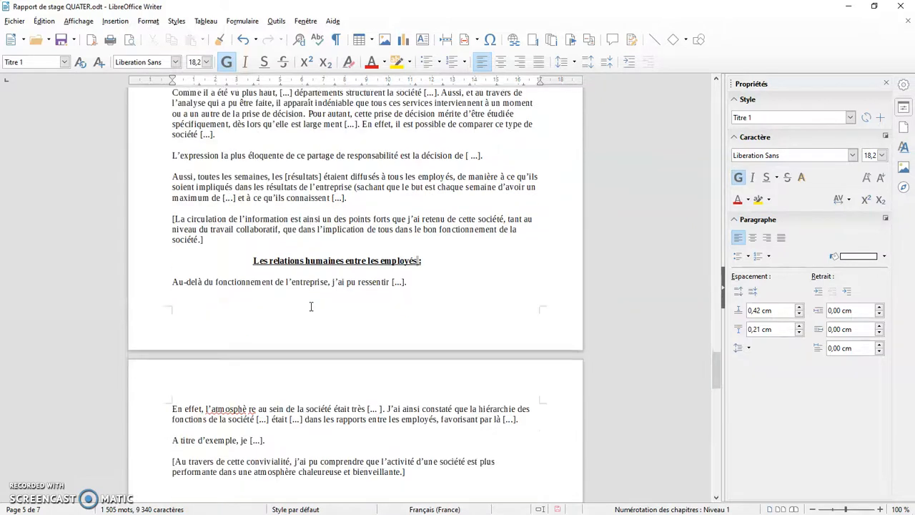
scroll(310, 307, "down", 15)
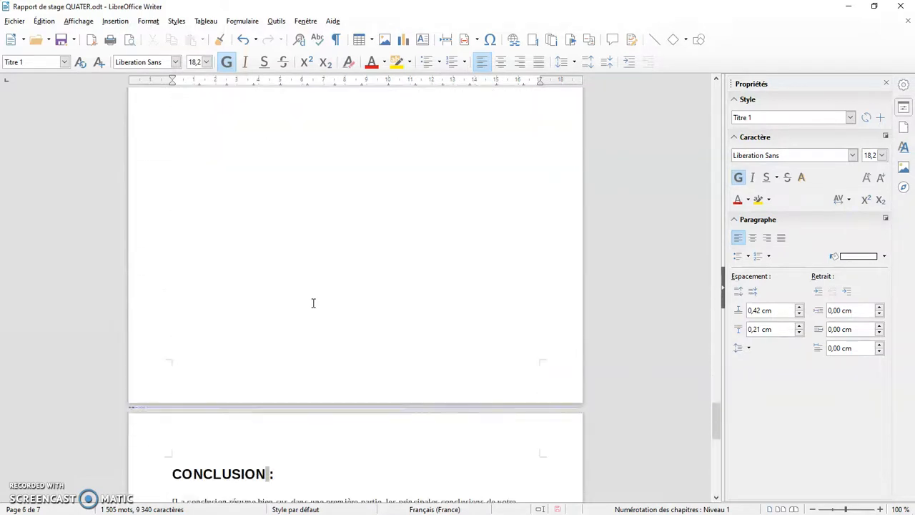
scroll(312, 302, "up", 2)
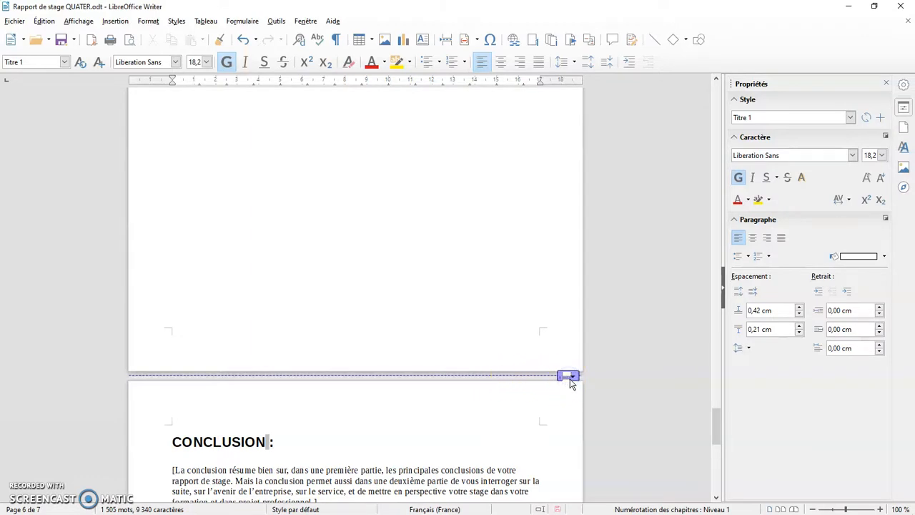
left_click(570, 379)
left_click(580, 387)
left_click_drag(711, 434, 718, 101)
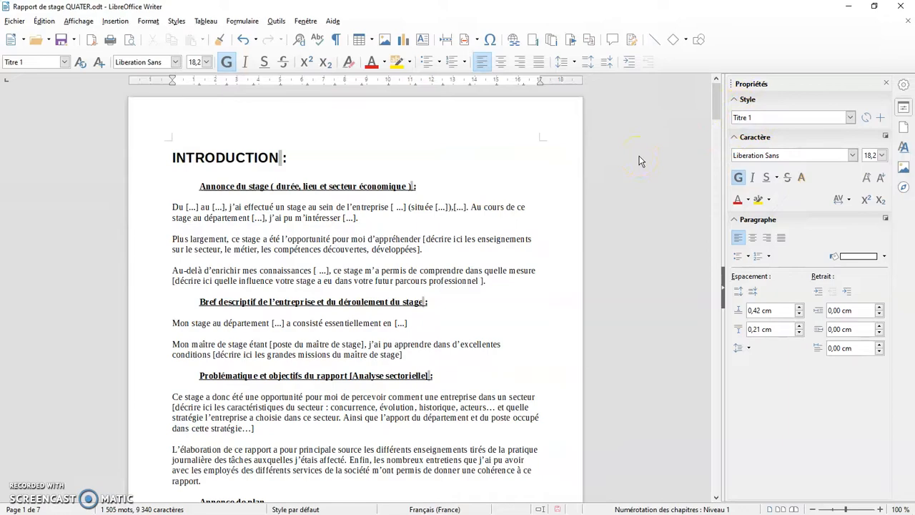
Add the line "ANNEXES :" below the last paragraph of the conclusion and make it bold and underlined.
left_click_drag(717, 105, 717, 451)
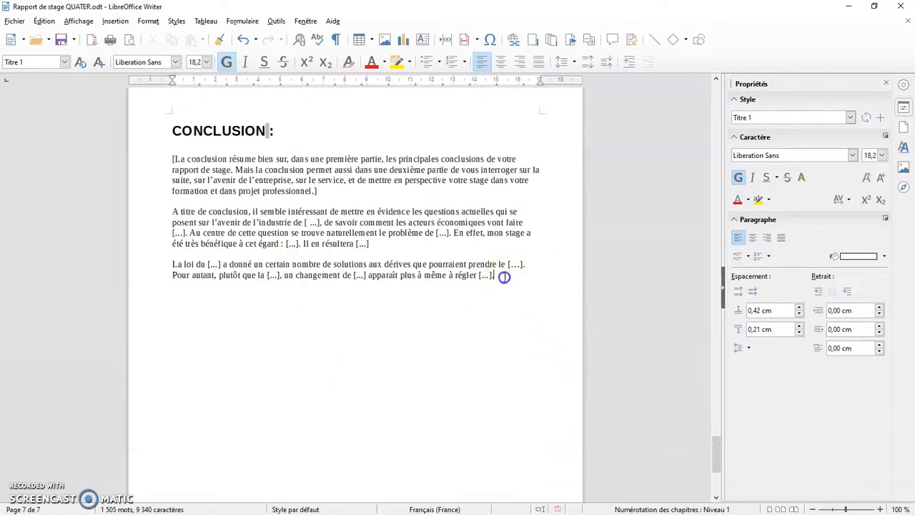
left_click(503, 277)
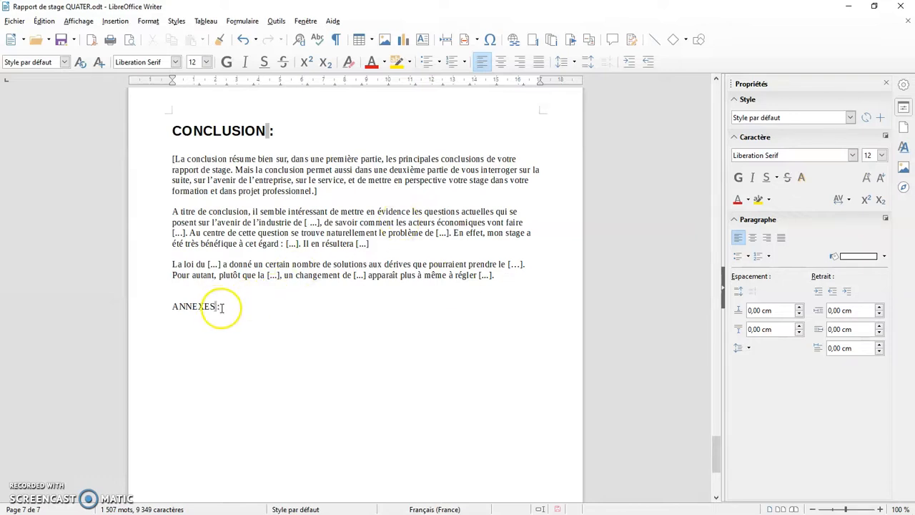
left_click(171, 314, "shift")
left_click(226, 63)
left_click(263, 62)
left_click(237, 313)
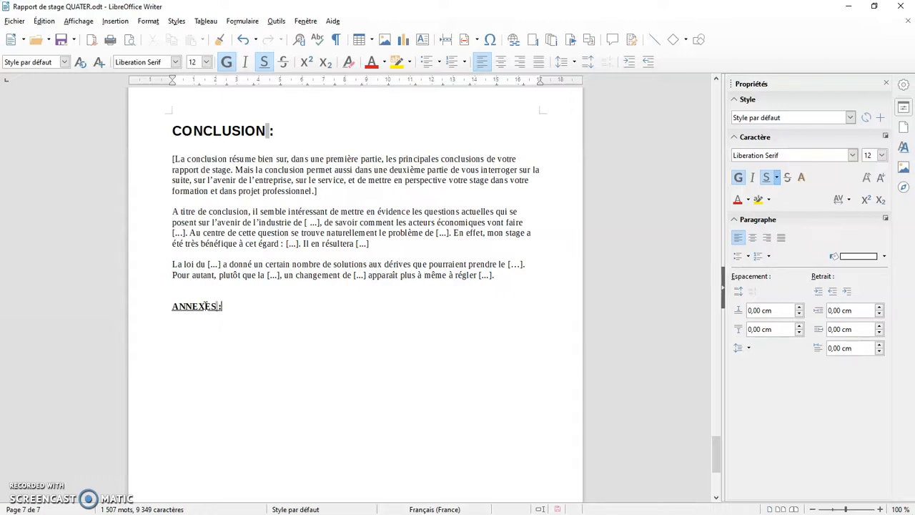
Insert a page break before the ANNEXES heading, positioned Avant, with the Paysage page style.
right_click(204, 305)
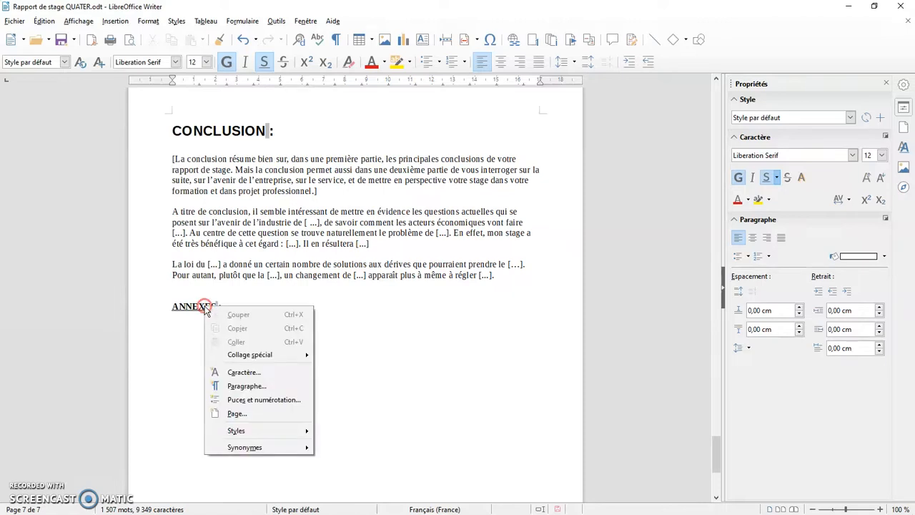
left_click(247, 386)
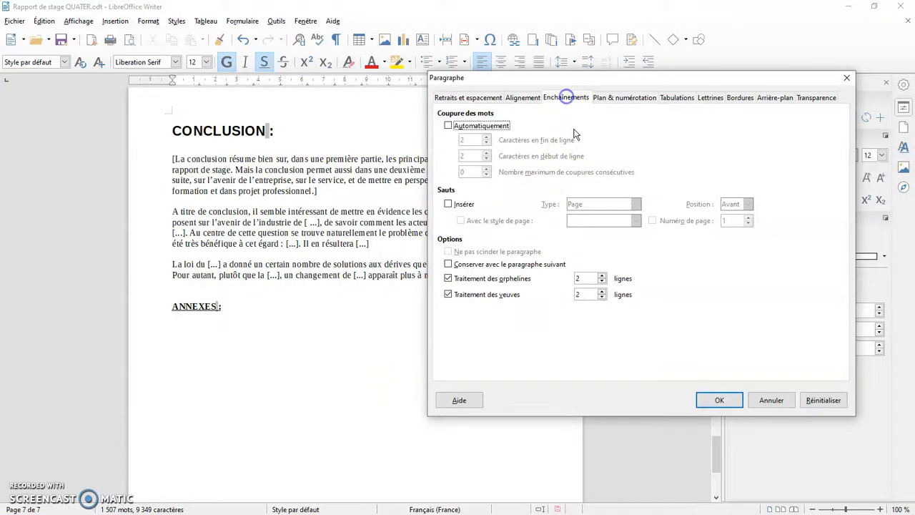
left_click_drag(596, 80, 633, 92)
left_click(487, 218)
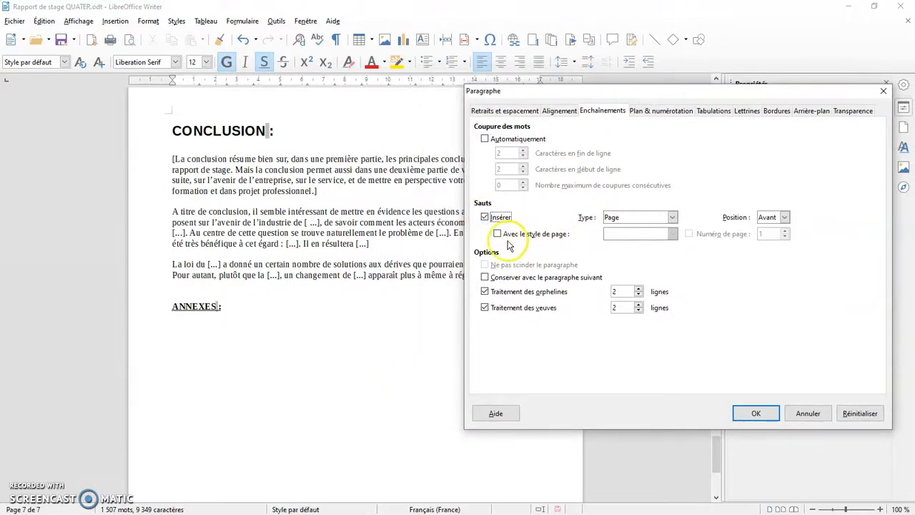
left_click(497, 234)
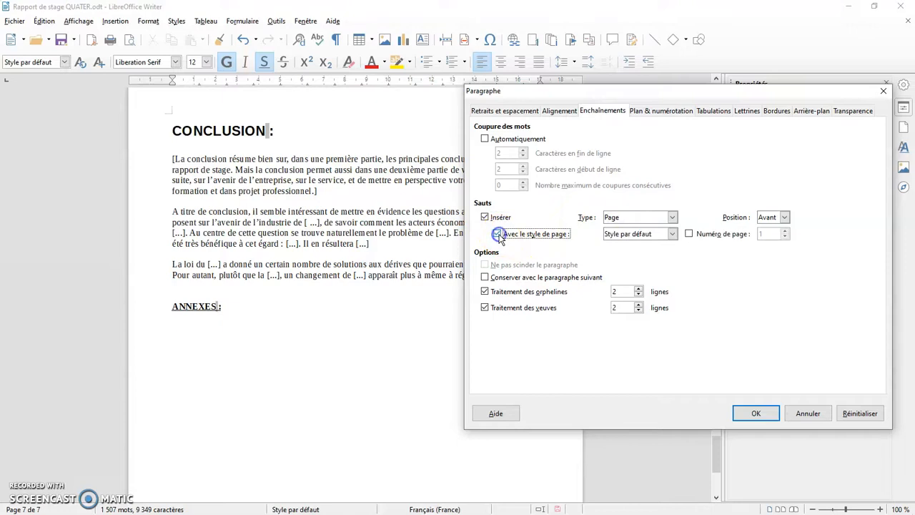
left_click(673, 235)
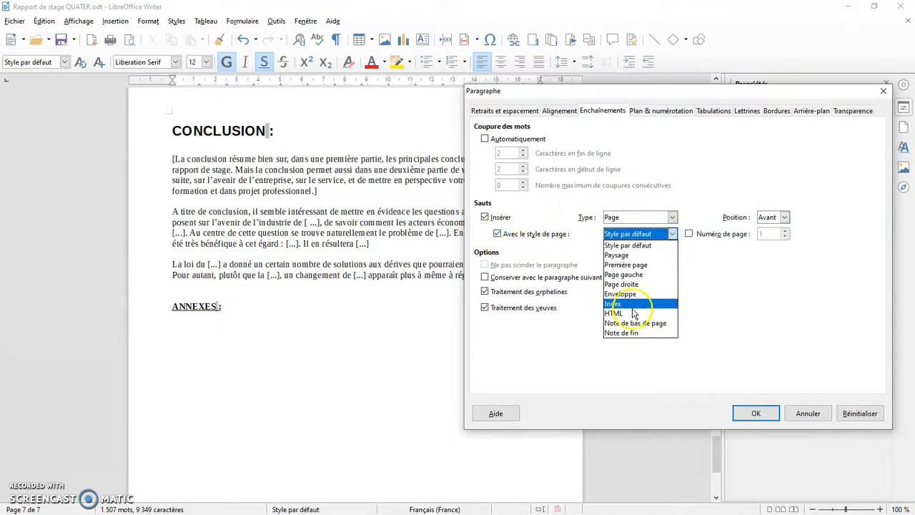
left_click(626, 257)
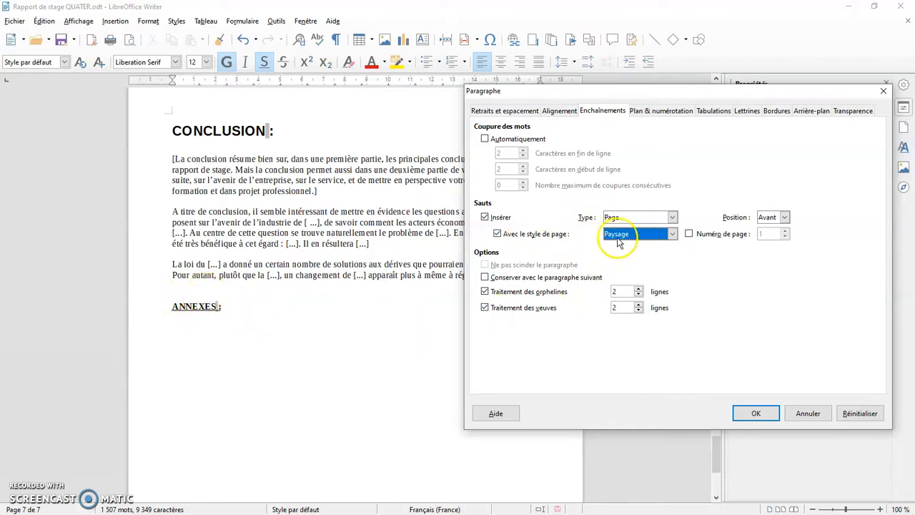
left_click(747, 410)
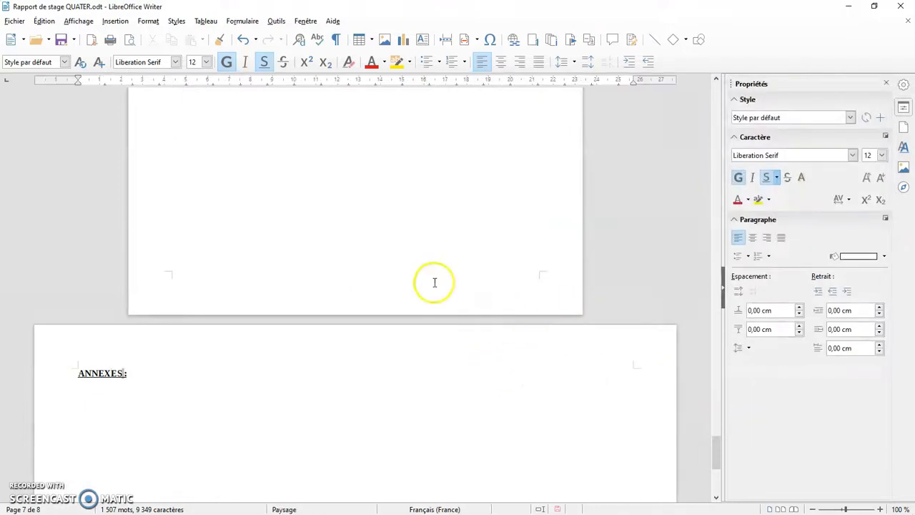
Compare the portrait CONCLUSION page with the landscape ANNEXES page and examine the page style choices of the break above ANNEXES.
scroll(434, 283, "up", 4)
scroll(447, 353, "down", 3)
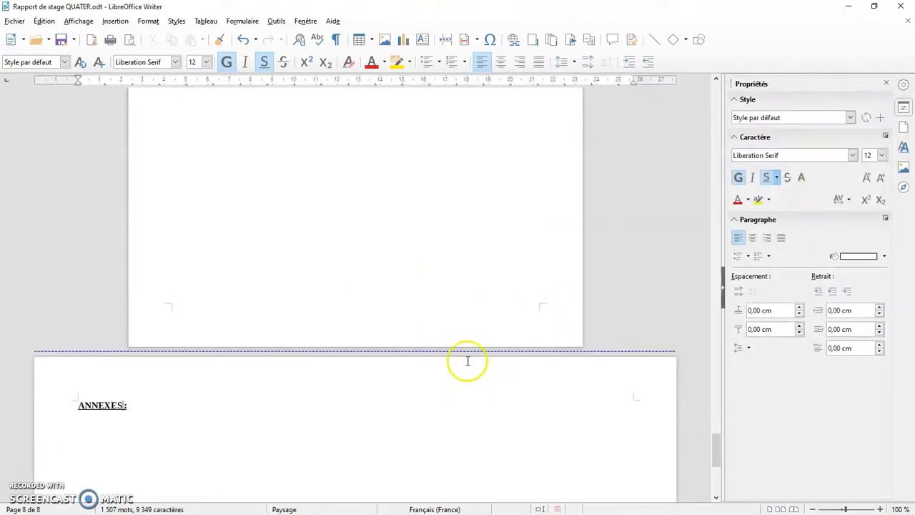
scroll(474, 327, "up", 5)
scroll(474, 328, "up", 6)
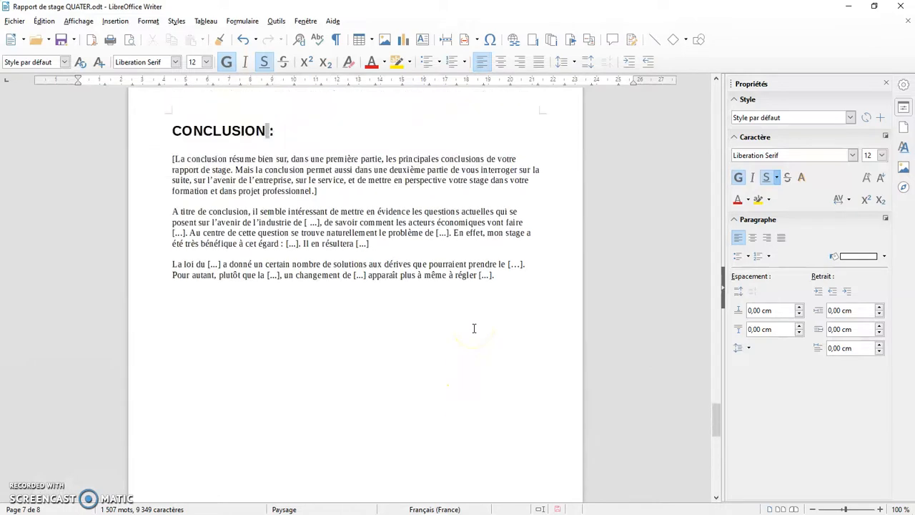
scroll(295, 302, "down", 12)
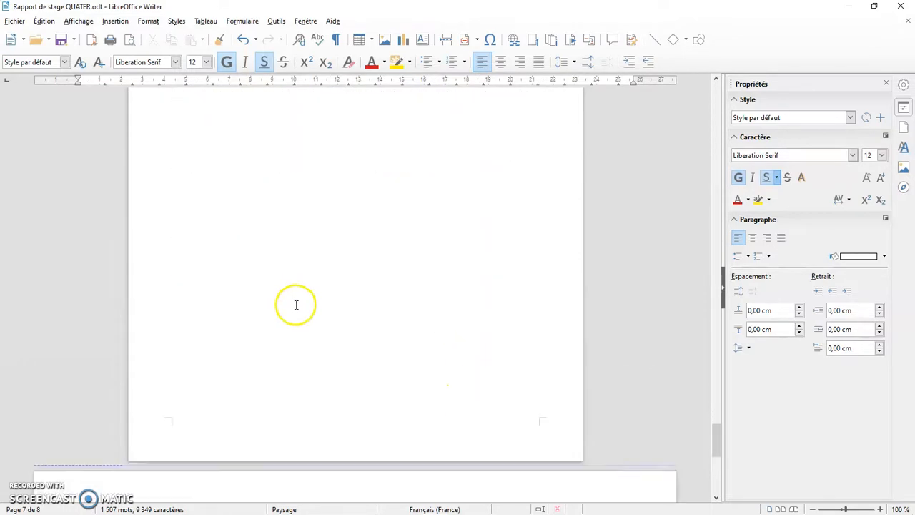
scroll(297, 307, "down", 2)
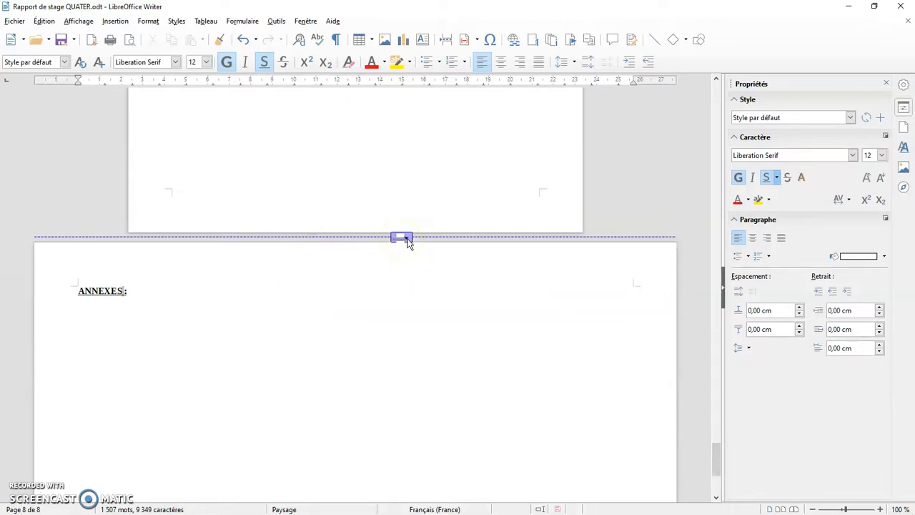
left_click(408, 240)
left_click(421, 250)
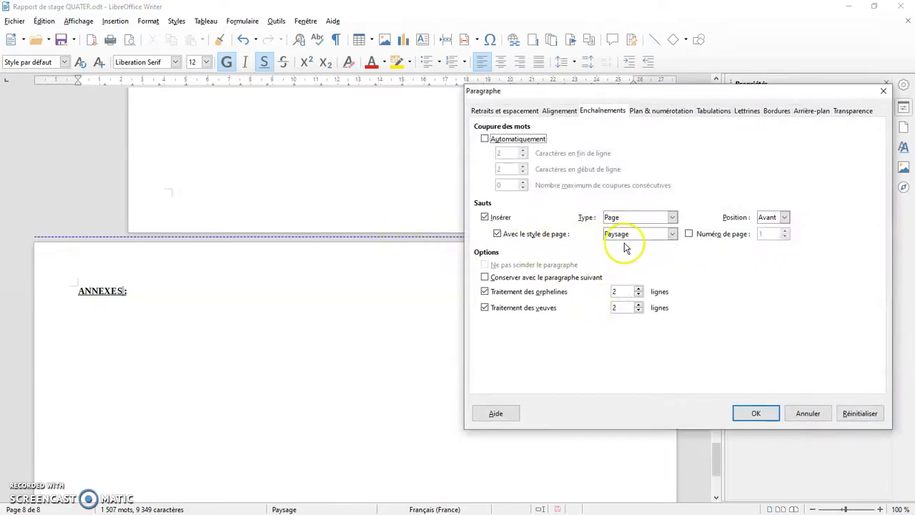
left_click(670, 235)
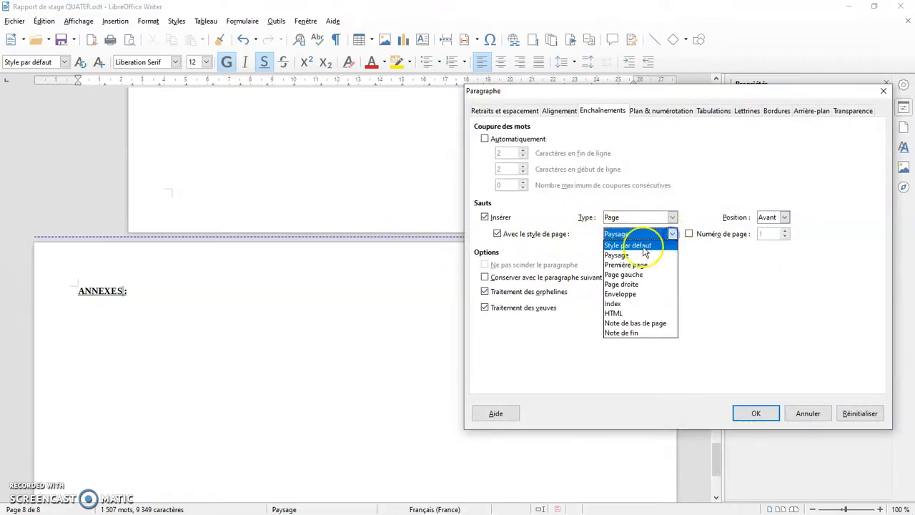
left_click(620, 257)
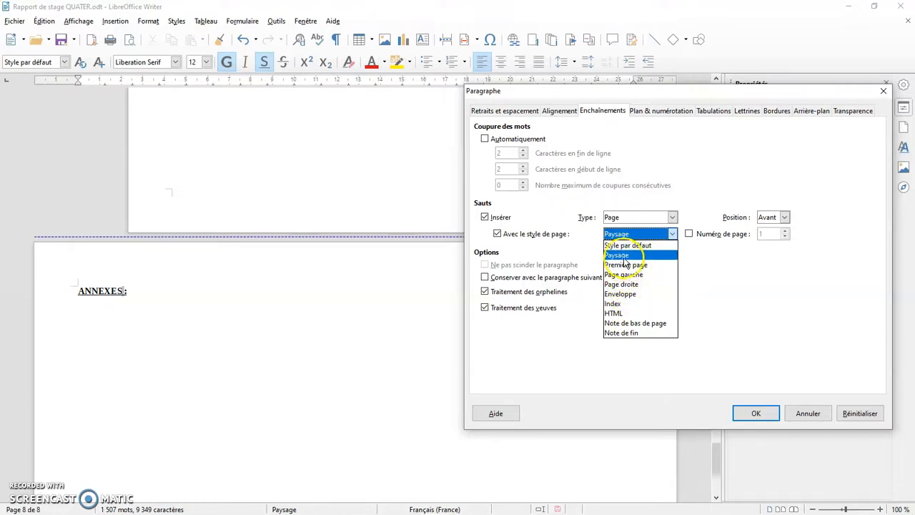
left_click(717, 278)
left_click(808, 413)
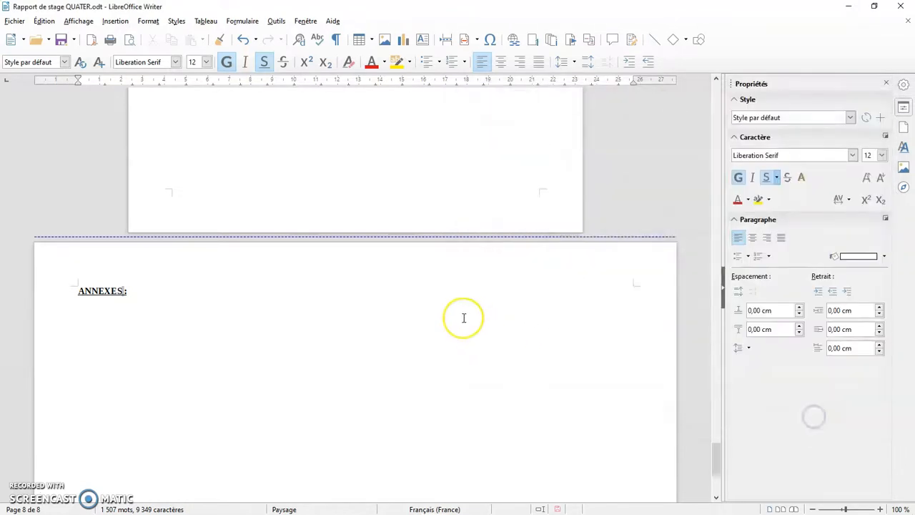
scroll(464, 318, "down", 5)
scroll(463, 317, "up", 3)
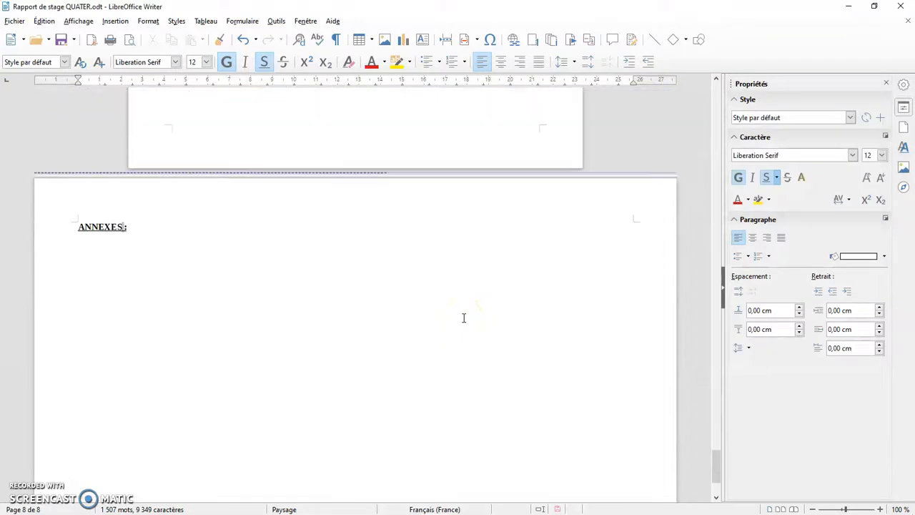
scroll(463, 317, "up", 1)
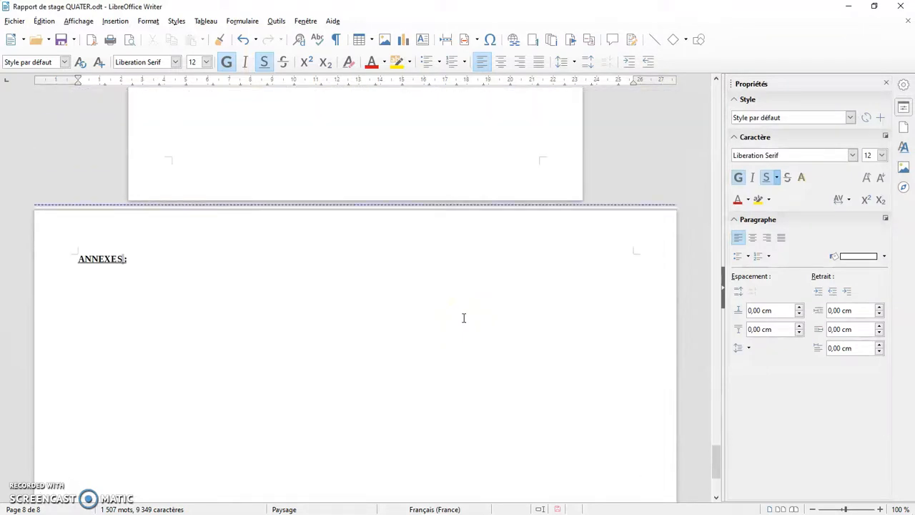
scroll(463, 317, "up", 3)
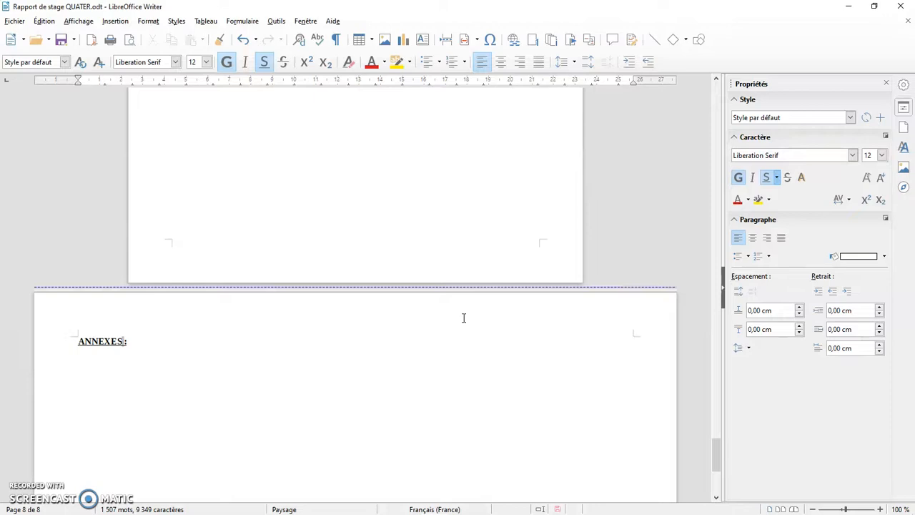
Undo the Paysage page break, the ANNEXES heading's formatting and the ANNEXES line itself.
key("ctrl+z")
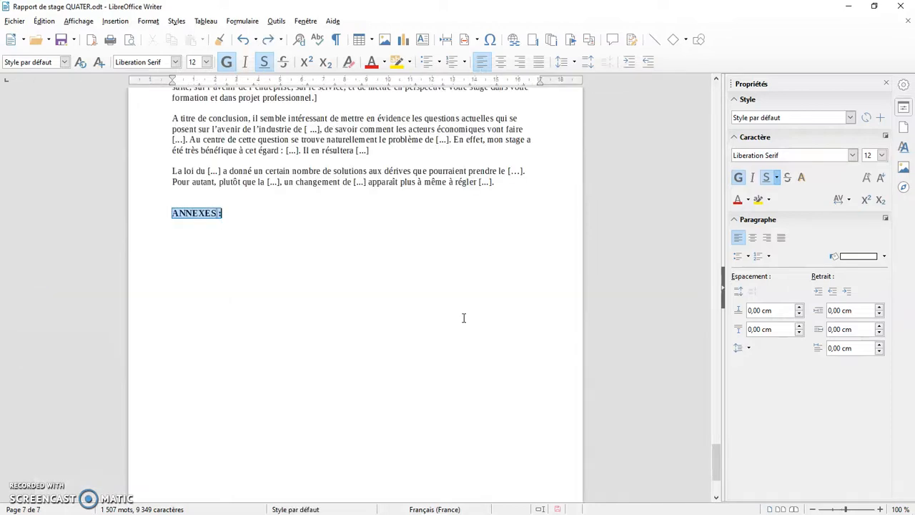
key("ctrl+z")
key("ctrl+z")
key("ctrl+z")
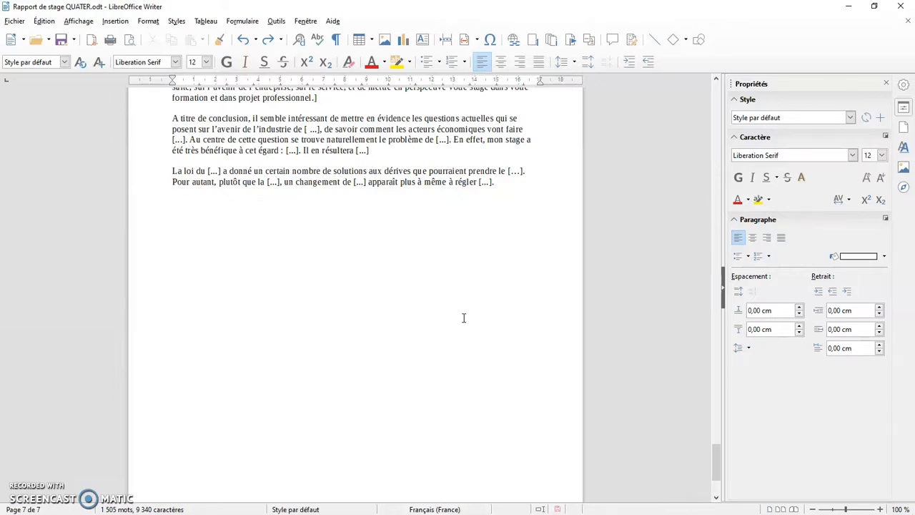
Undo the remaining Titre 1 styling, page breaks and blank lines so the report's main headings follow the text continuously.
scroll(463, 318, "up", 5)
key("ctrl+z")
key("ctrl+z")
key("ctrl+z")
key("ctrl+z")
key("ctrl+z")
key("ctrl+z")
key("ctrl+z")
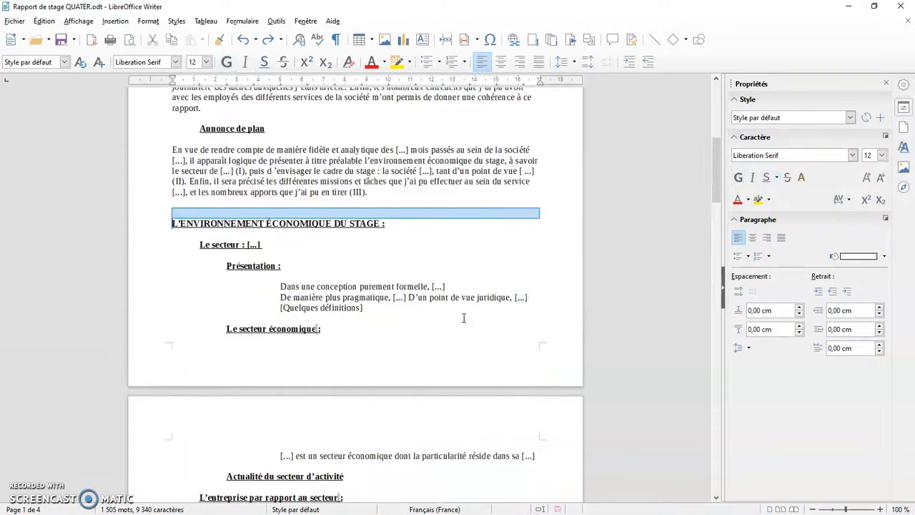
key("ctrl+z")
key("ctrl+z")
key("ctrl+z")
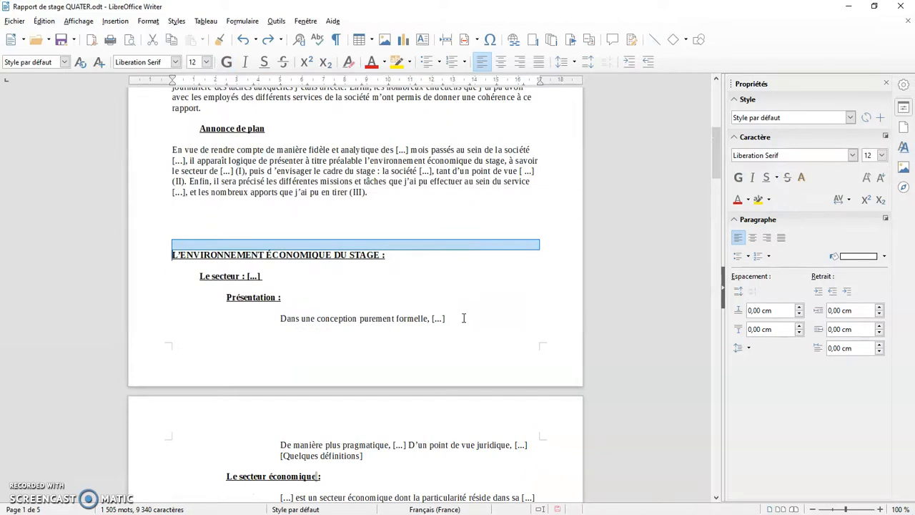
key("ctrl+z")
key("ctrl+z")
key("ctrl+z")
key("ctrl+z")
key("ctrl+z")
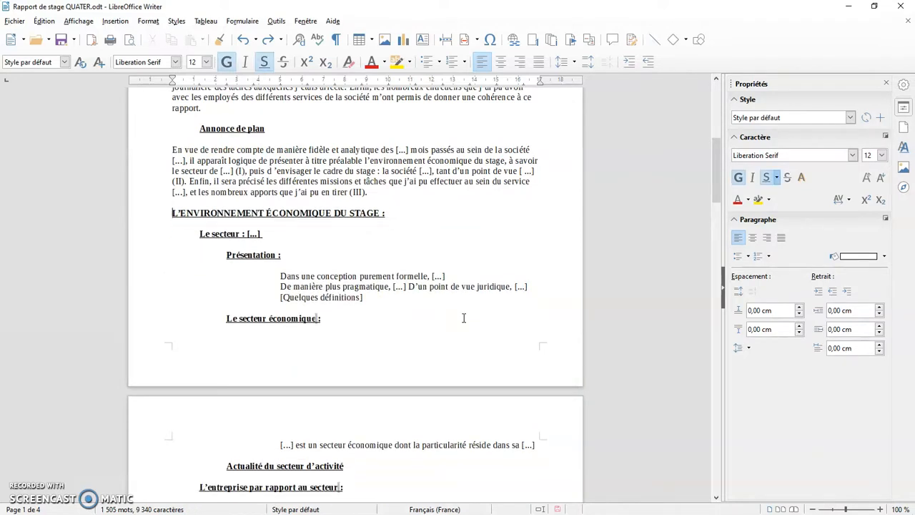
key("ctrl+z")
Review the main headings through the report and hide the white space between pages.
left_click_drag(714, 189, 716, 208)
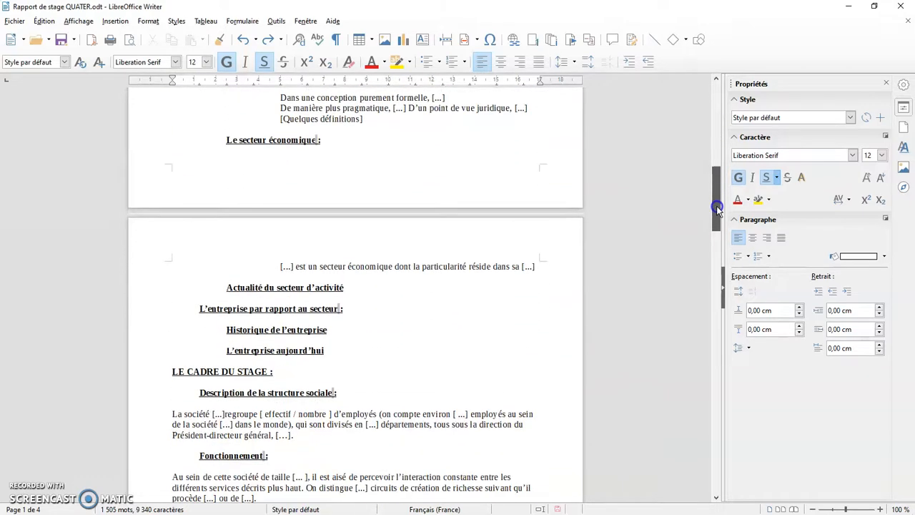
scroll(614, 293, "down", 2)
scroll(613, 290, "down", 10)
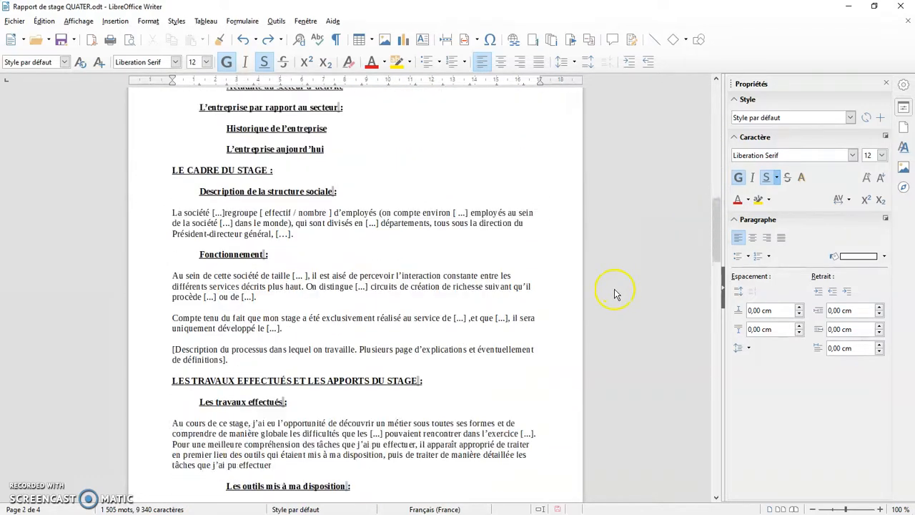
scroll(614, 289, "up", 18)
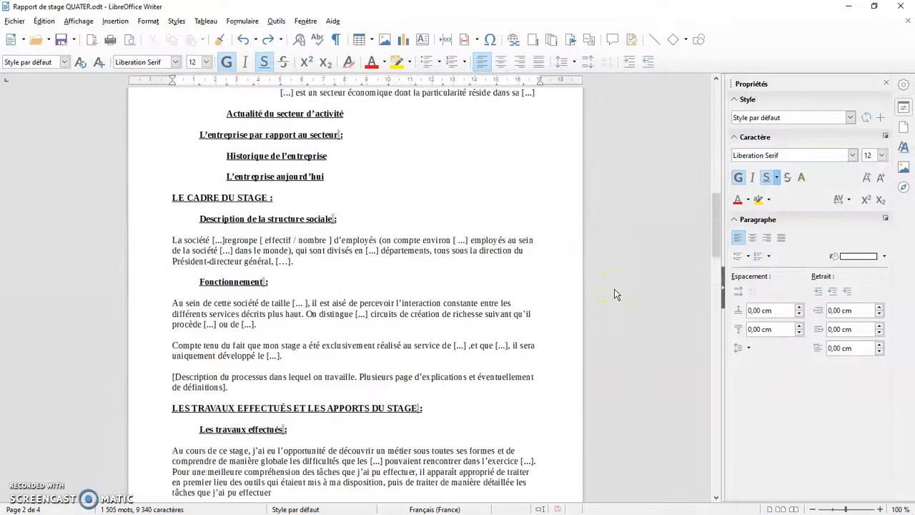
scroll(614, 289, "down", 4)
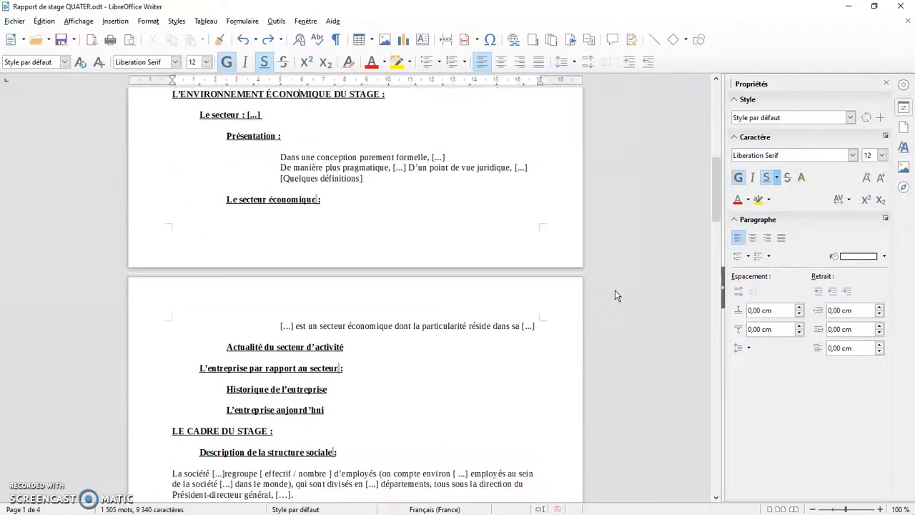
double_click(574, 275)
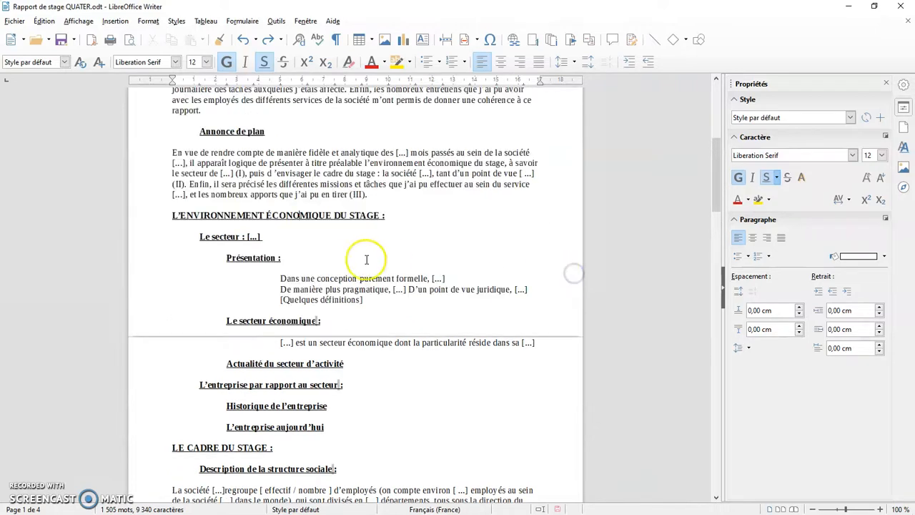
Step back through the earlier blank-line edits above the L’ENVIRONNEMENT ÉCONOMIQUE DU STAGE heading and redo them.
key("ctrl+z")
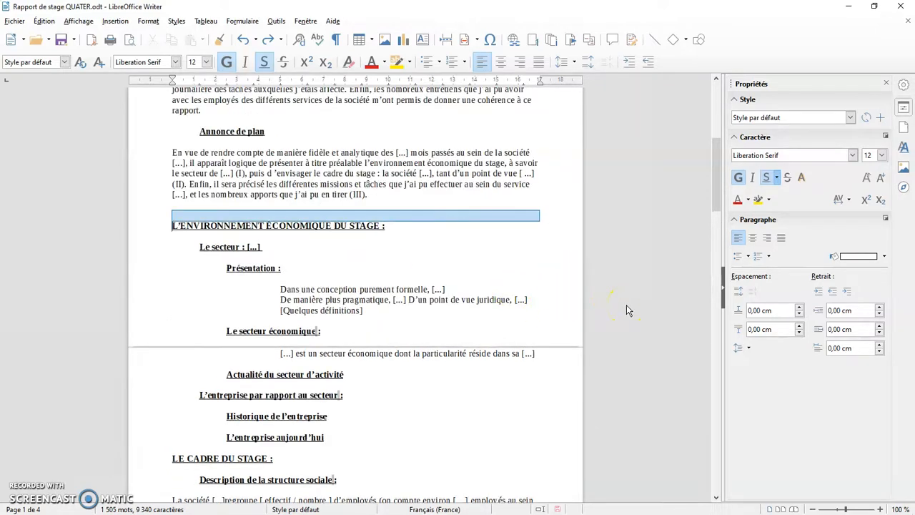
left_click(626, 304)
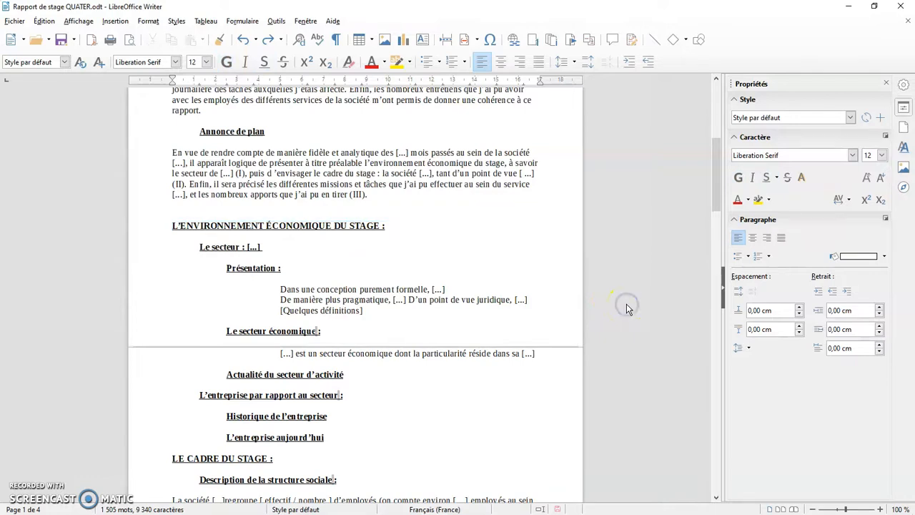
key("ctrl+z")
key("ctrl+z")
key("ctrl+z")
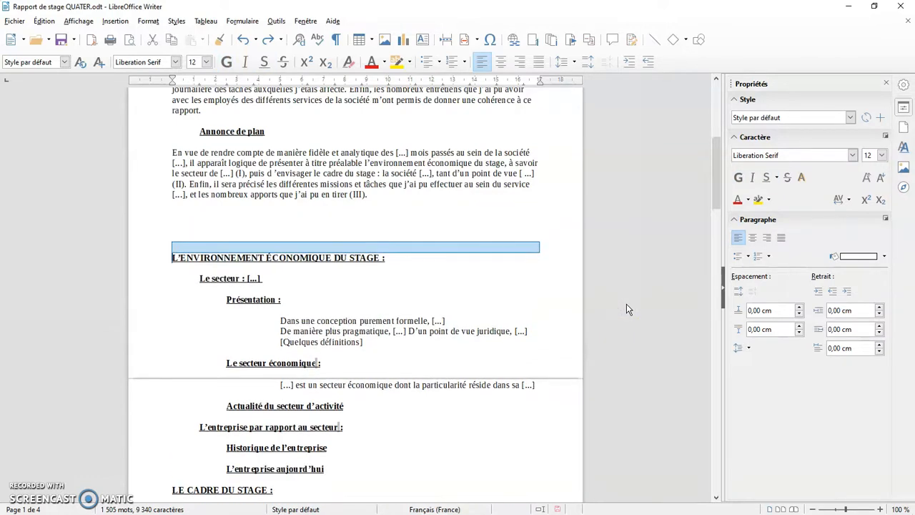
key("ctrl+y")
key("ctrl+y")
key("ctrl+y")
key("ctrl+y")
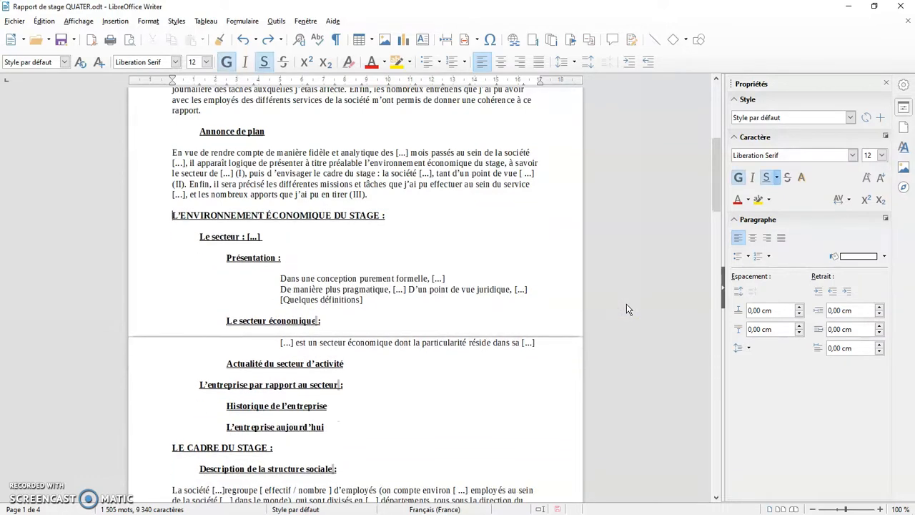
Check the headings on the following pages and show the white space between pages again.
scroll(621, 307, "down", 20)
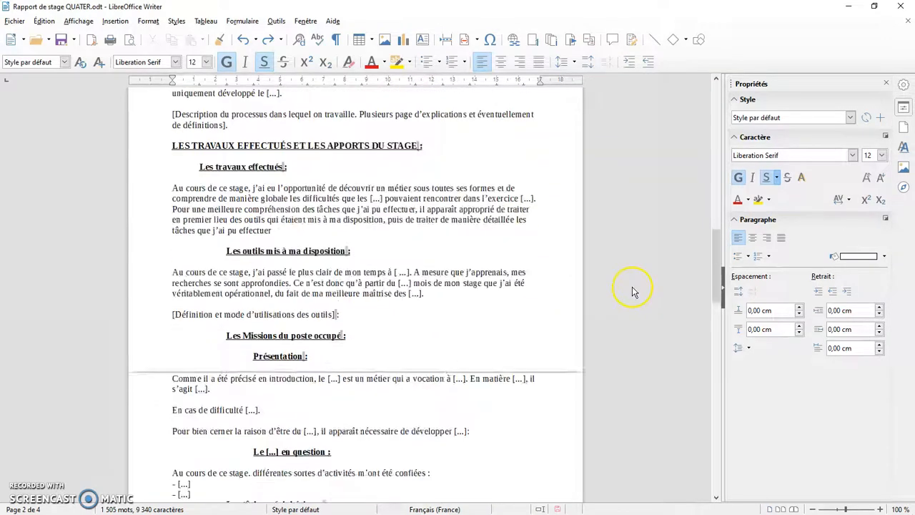
scroll(632, 291, "up", 16)
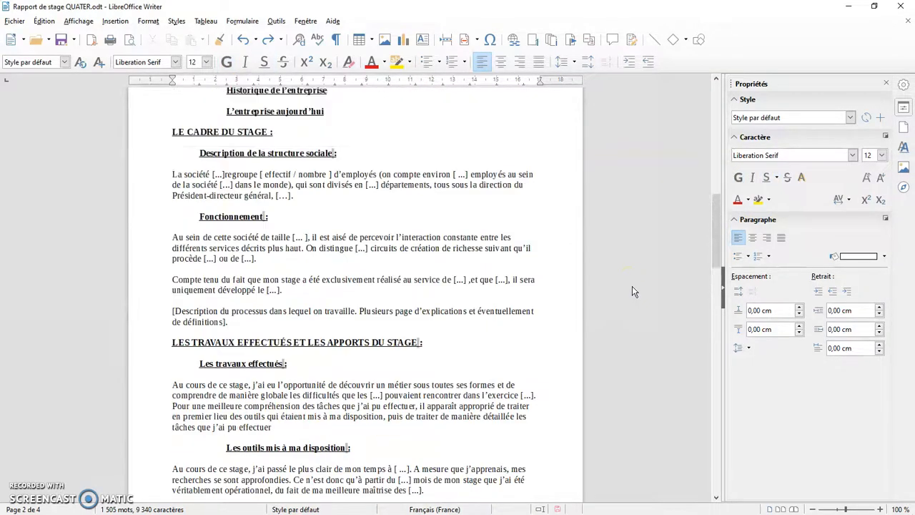
double_click(564, 250)
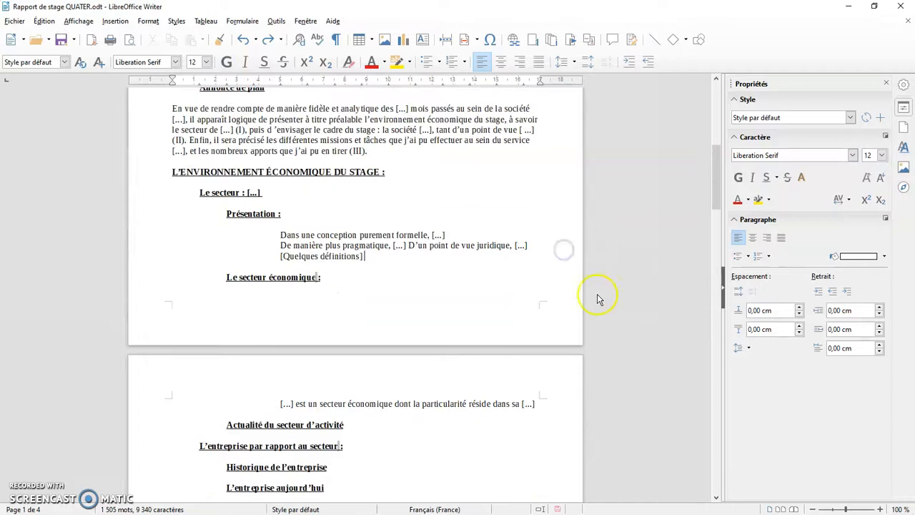
Set the report's default page style to two equal columns, after looking through the other page style settings.
scroll(601, 293, "up", 12)
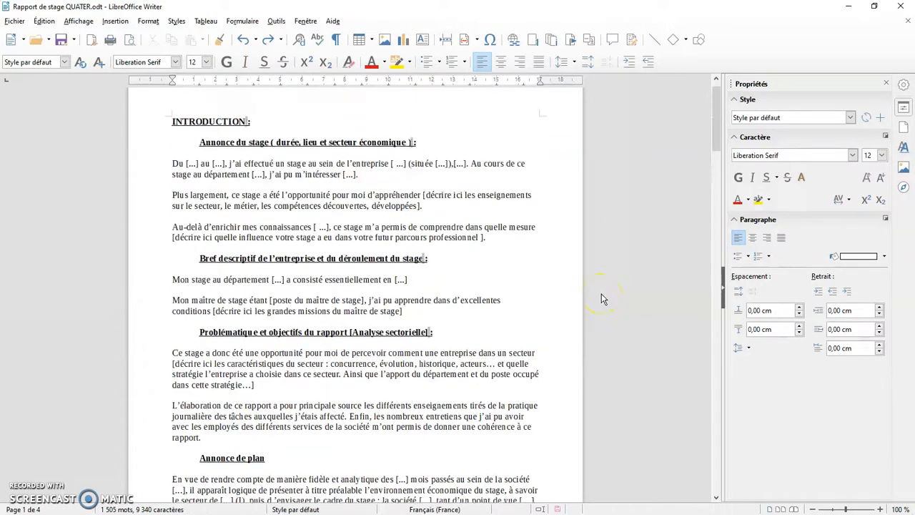
scroll(601, 294, "up", 1)
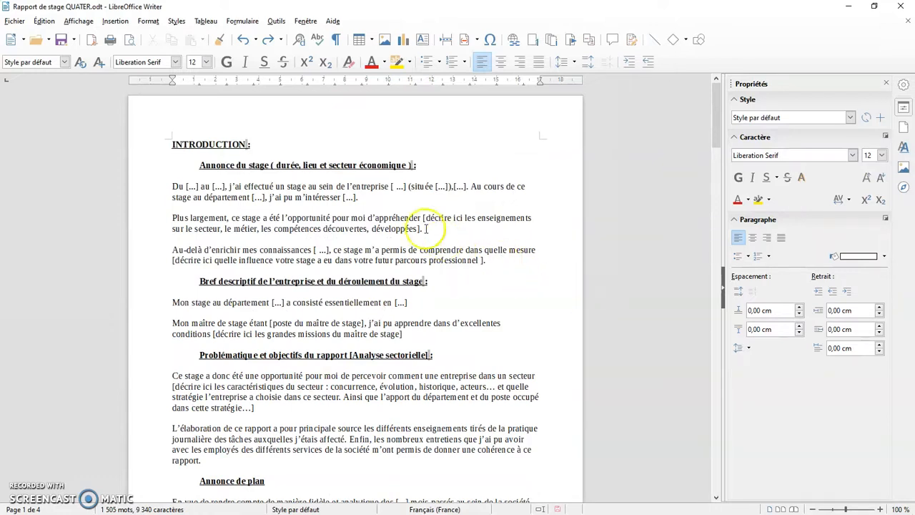
right_click(565, 203)
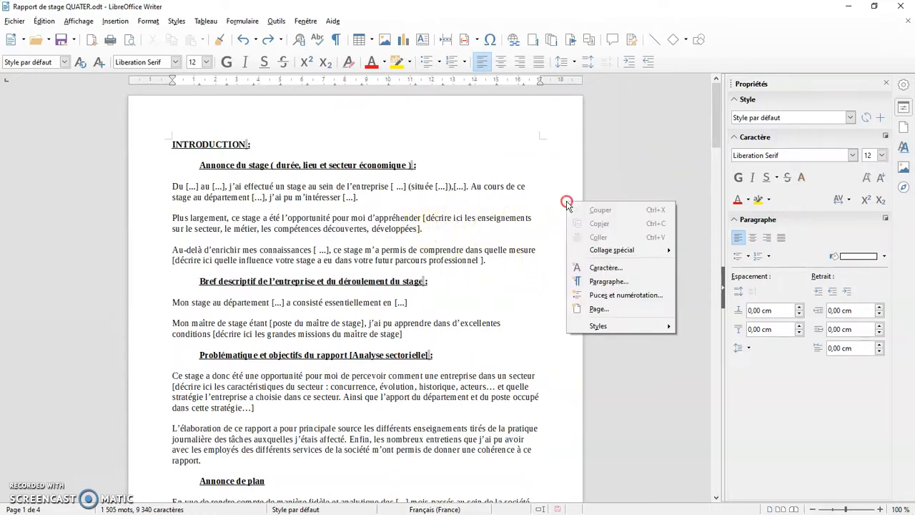
left_click(606, 315)
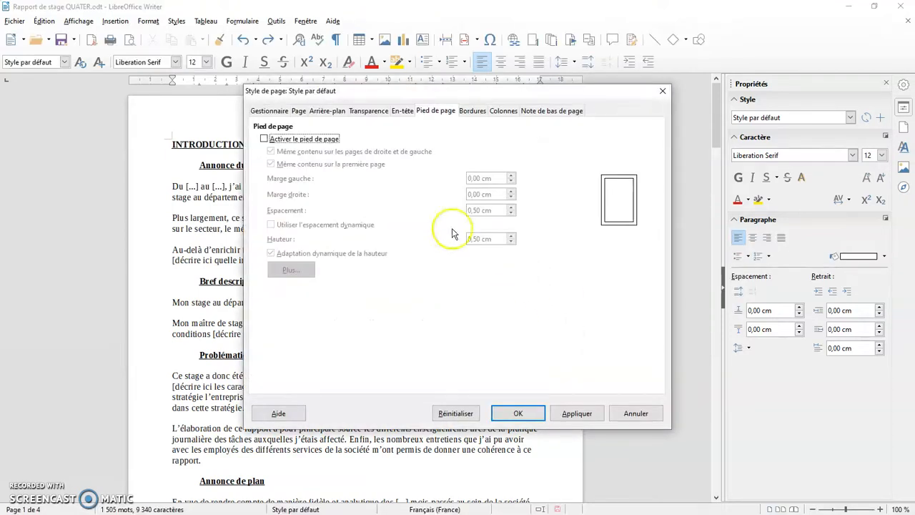
left_click(277, 112)
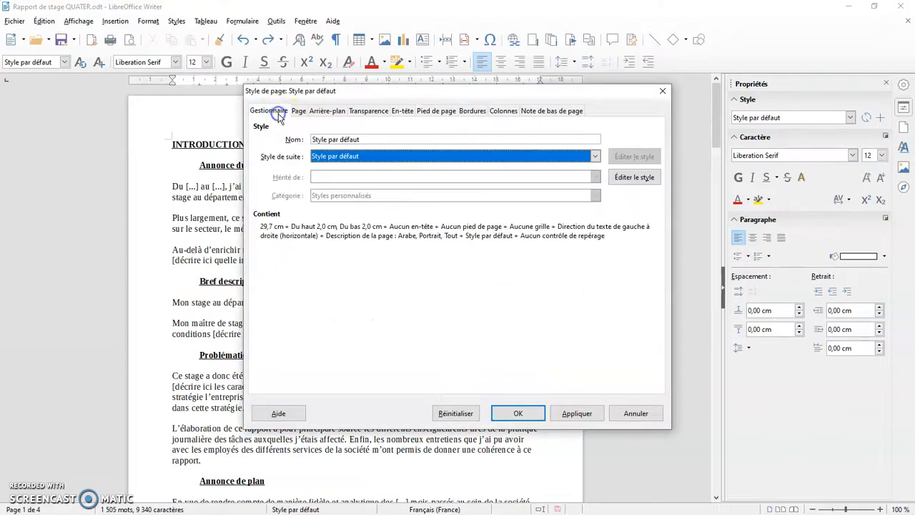
left_click(299, 113)
left_click(327, 112)
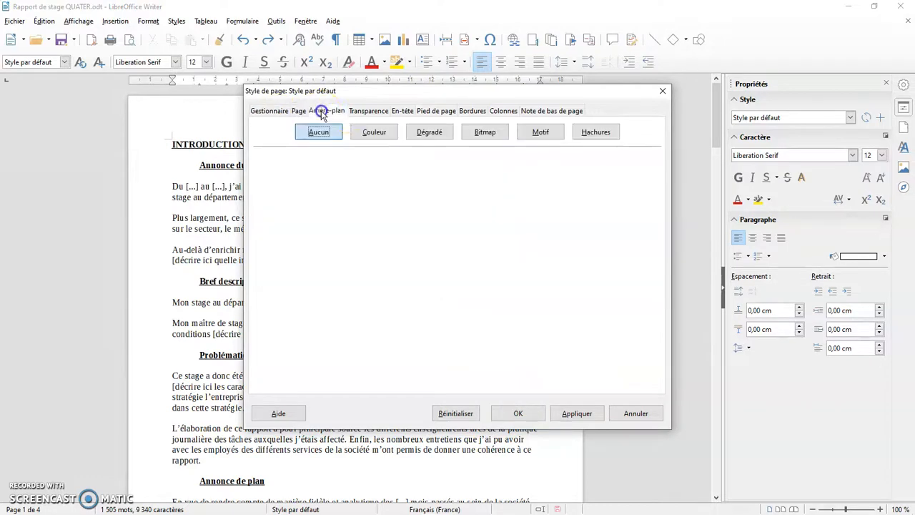
left_click(365, 112)
left_click(403, 112)
left_click(429, 112)
left_click(472, 111)
left_click(503, 113)
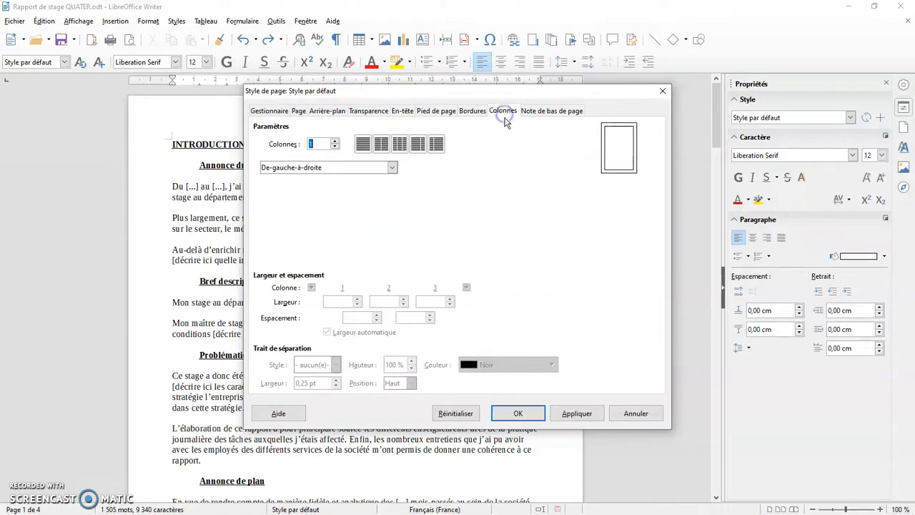
left_click(381, 144)
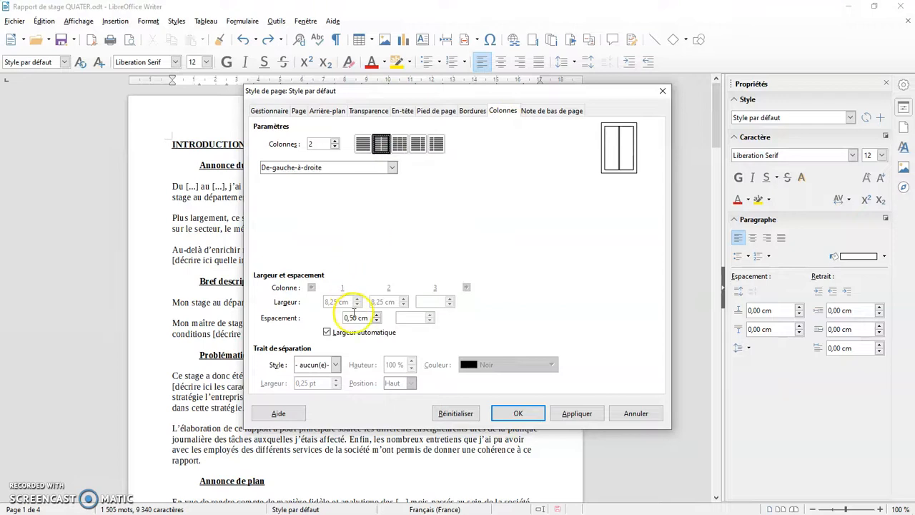
left_click(576, 413)
left_click(535, 414)
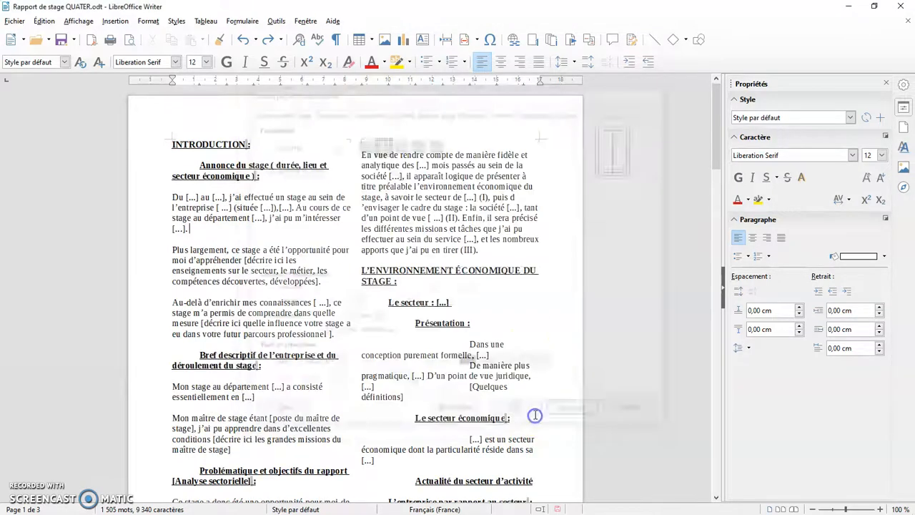
Review the two-column layout from the introduction down to the page with LES TRAVAUX EFFECTUÉS and return to the start.
scroll(565, 288, "down", 6)
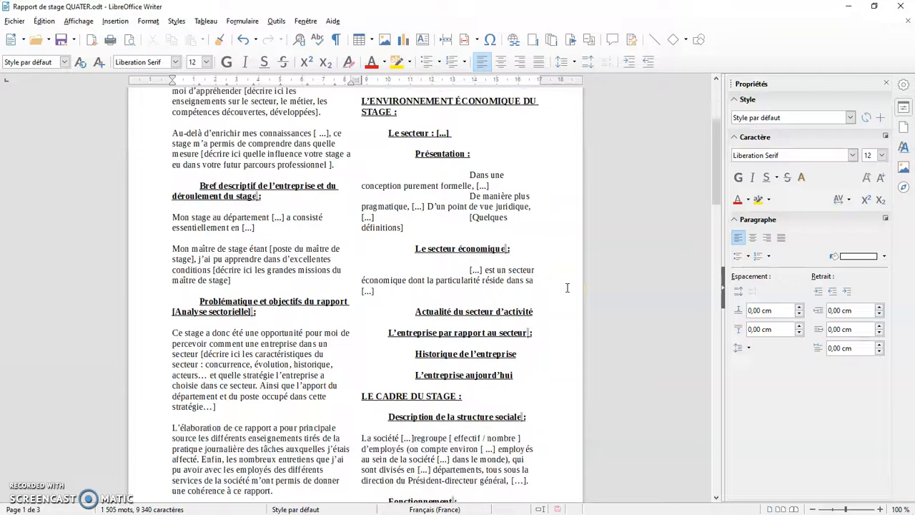
scroll(568, 288, "down", 6)
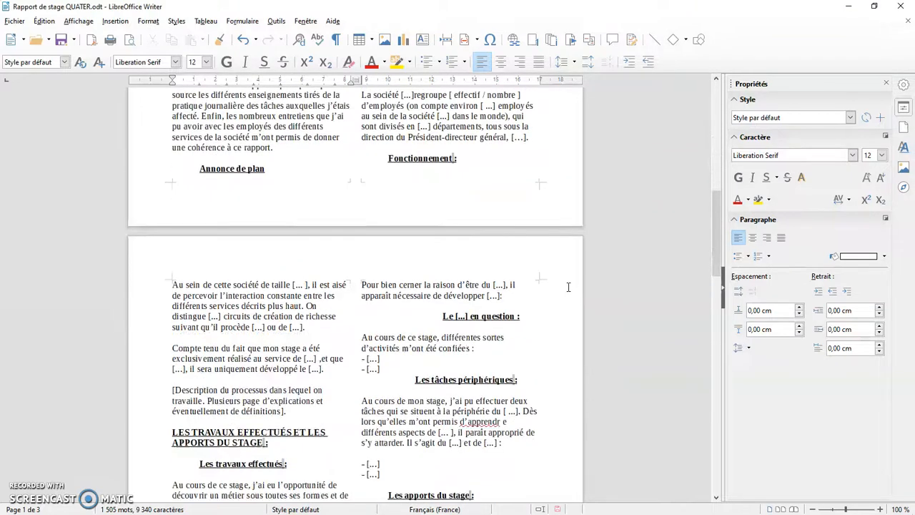
scroll(568, 286, "down", 5)
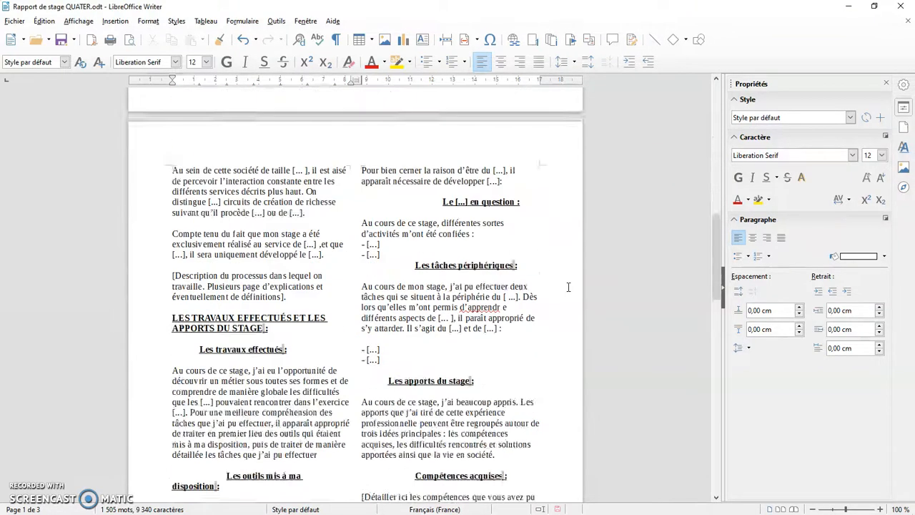
scroll(568, 287, "up", 18)
scroll(568, 287, "up", 1)
Reopen the default page style settings, check the column options and confirm the two equal columns.
left_click(469, 119)
right_click(465, 115)
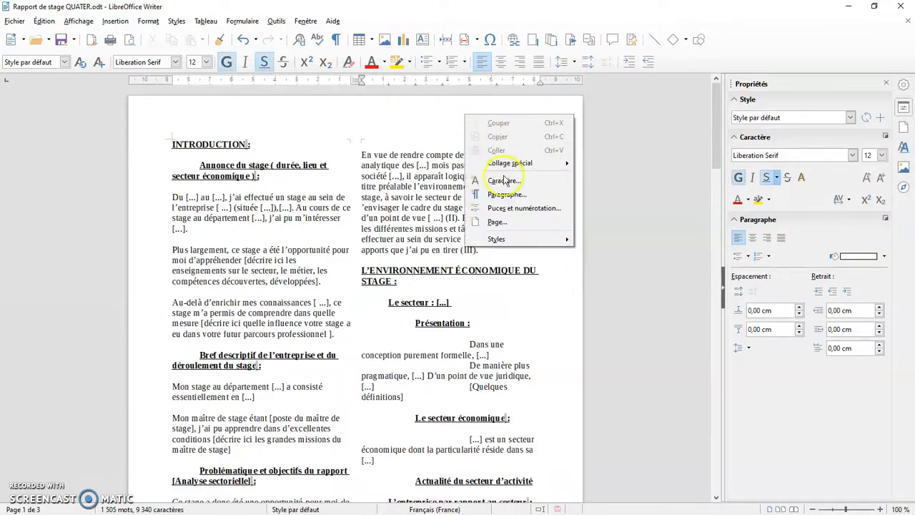
left_click(511, 227)
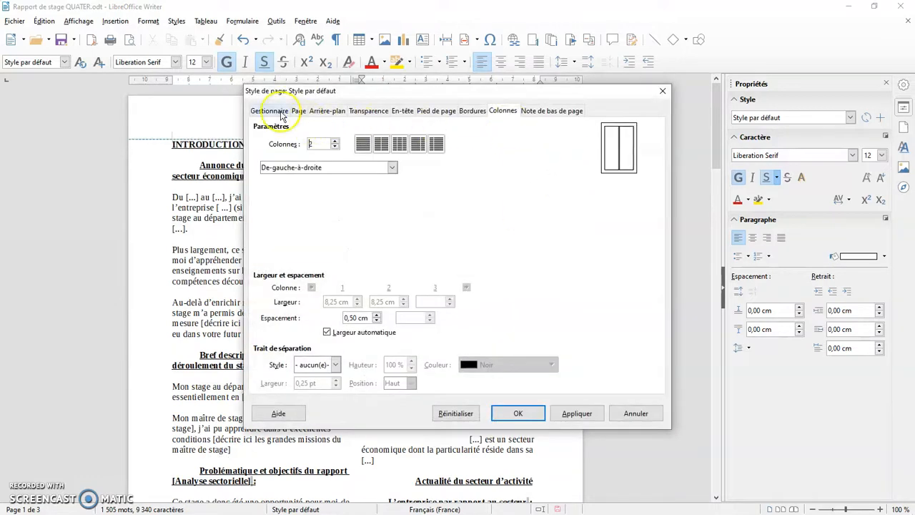
left_click(282, 113)
left_click(298, 111)
left_click(504, 111)
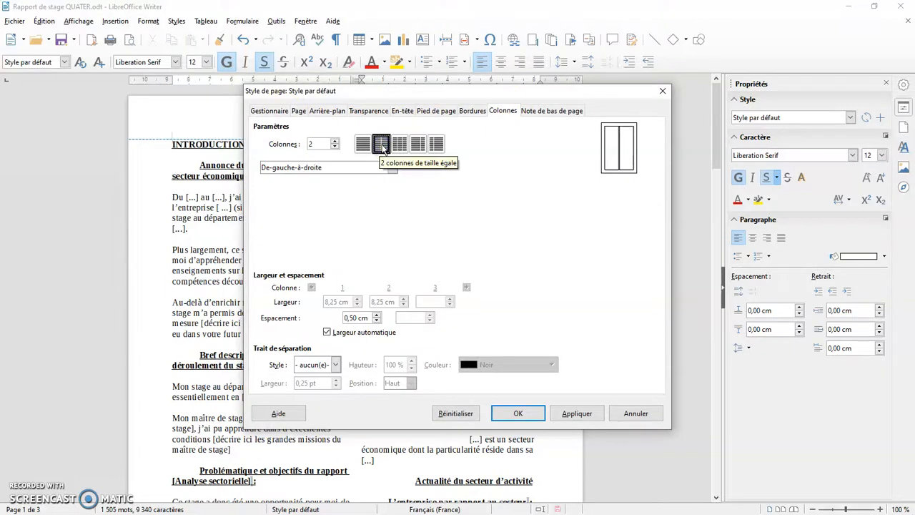
left_click(565, 414)
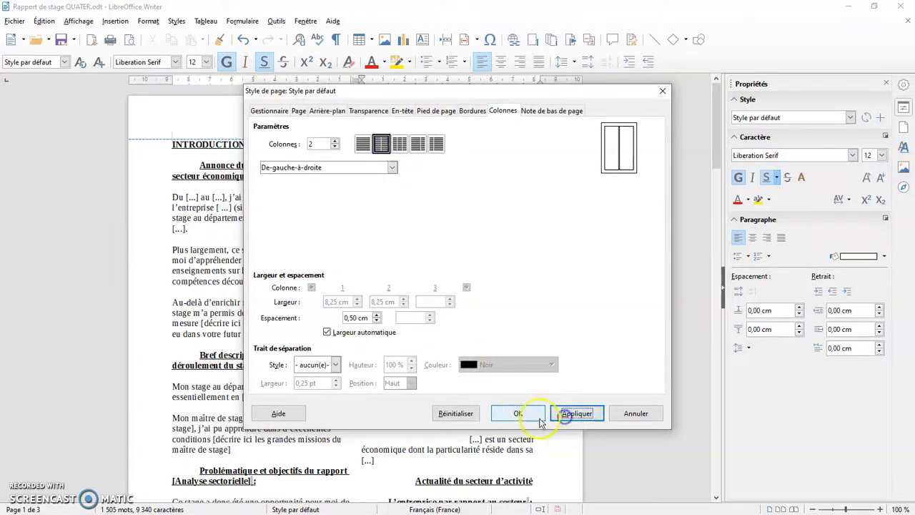
left_click(521, 415)
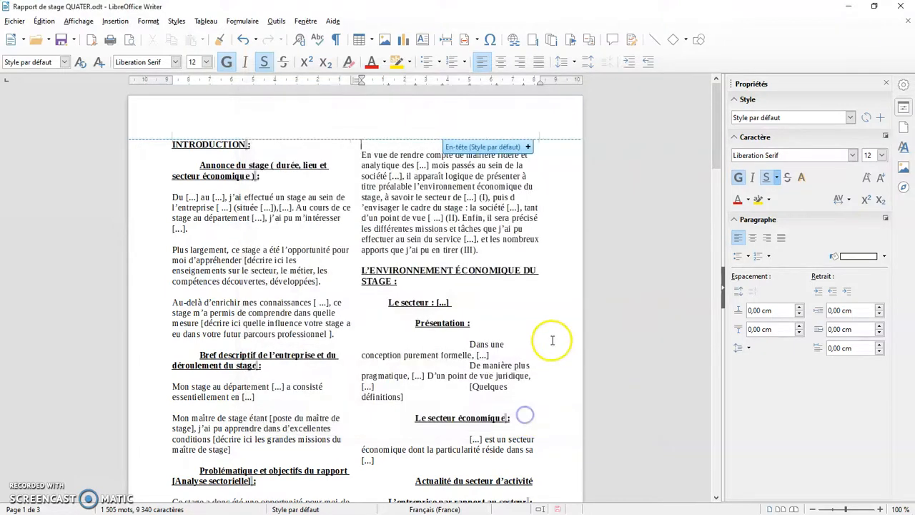
Examine how the text flows in two columns from the introduction to the CONCLUSION section and return to the first page.
scroll(395, 250, "down", 10)
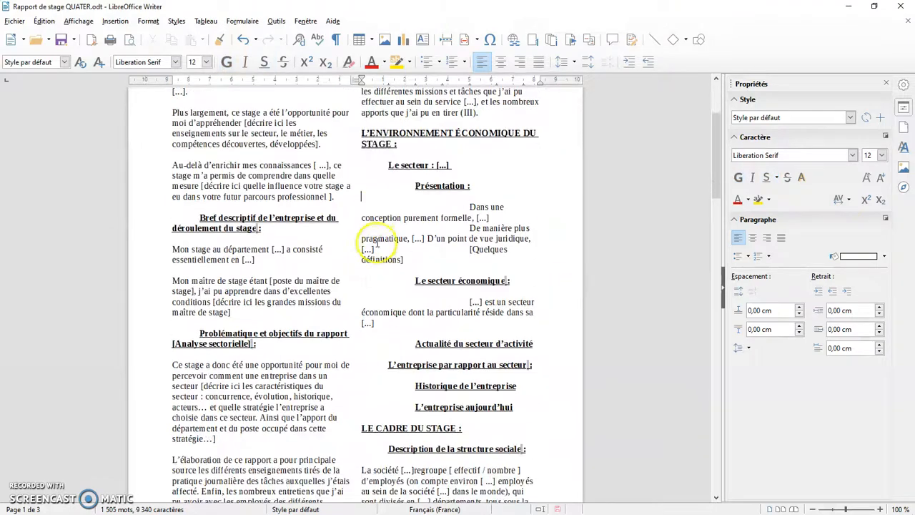
scroll(379, 241, "down", 18)
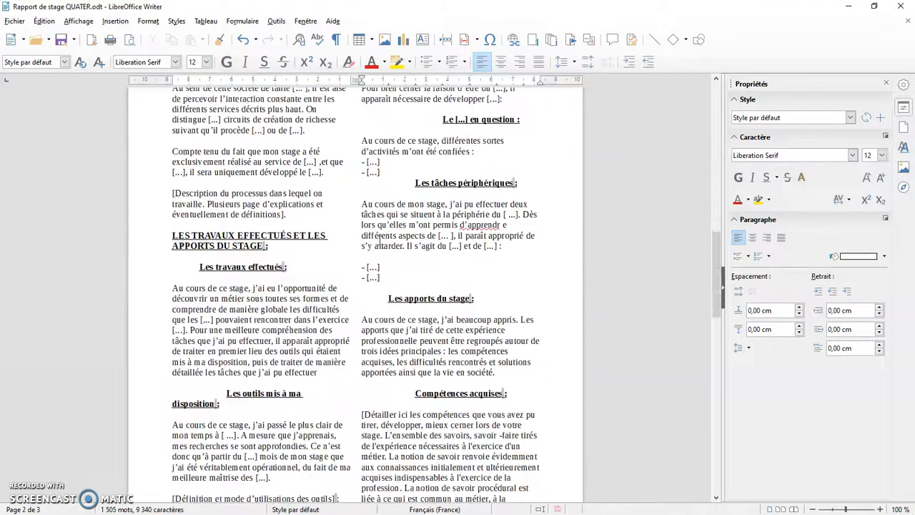
scroll(380, 241, "down", 10)
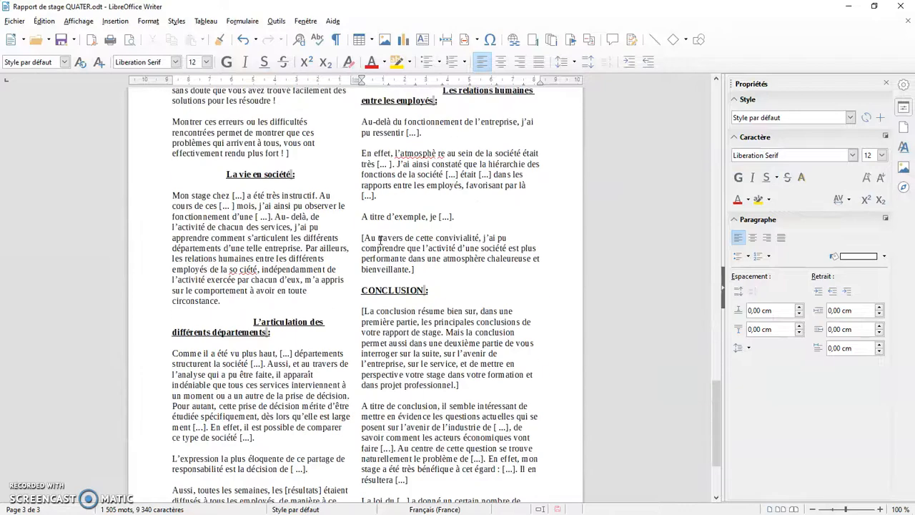
scroll(379, 241, "up", 20)
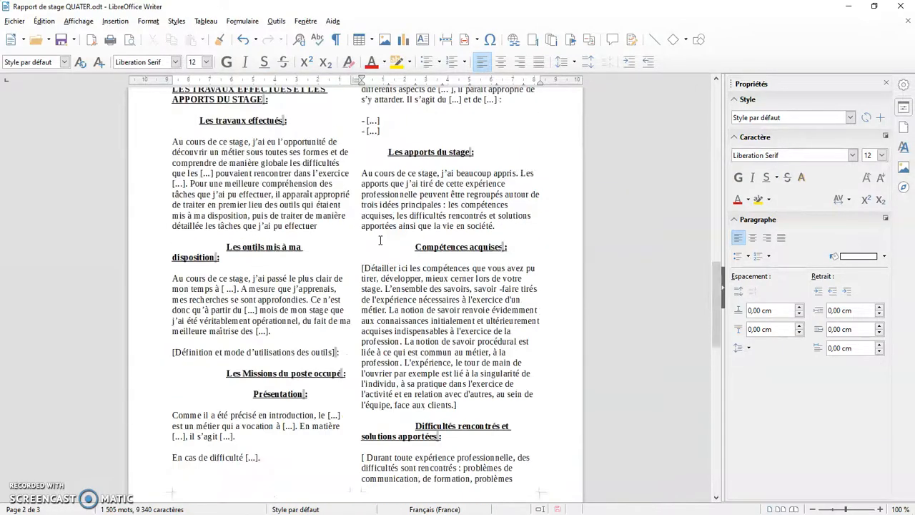
scroll(380, 240, "up", 10)
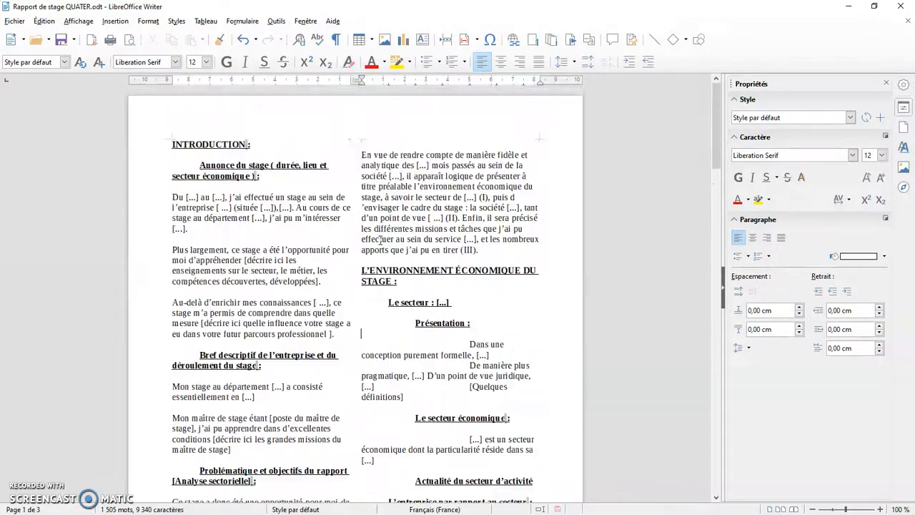
scroll(380, 240, "down", 1)
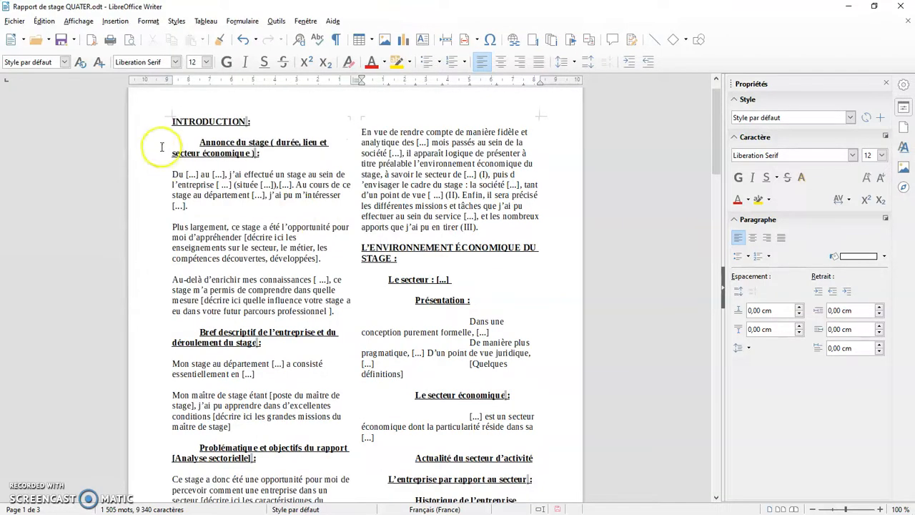
scroll(218, 185, "down", 2)
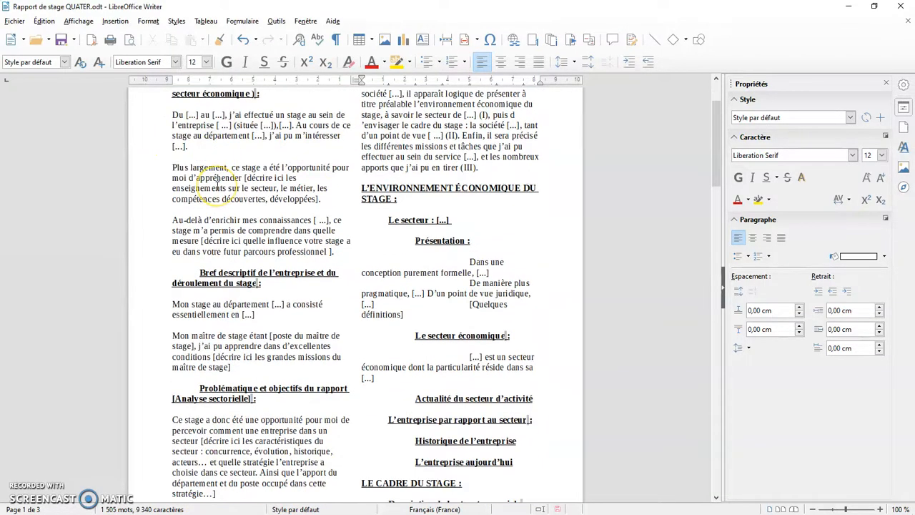
scroll(218, 186, "up", 3)
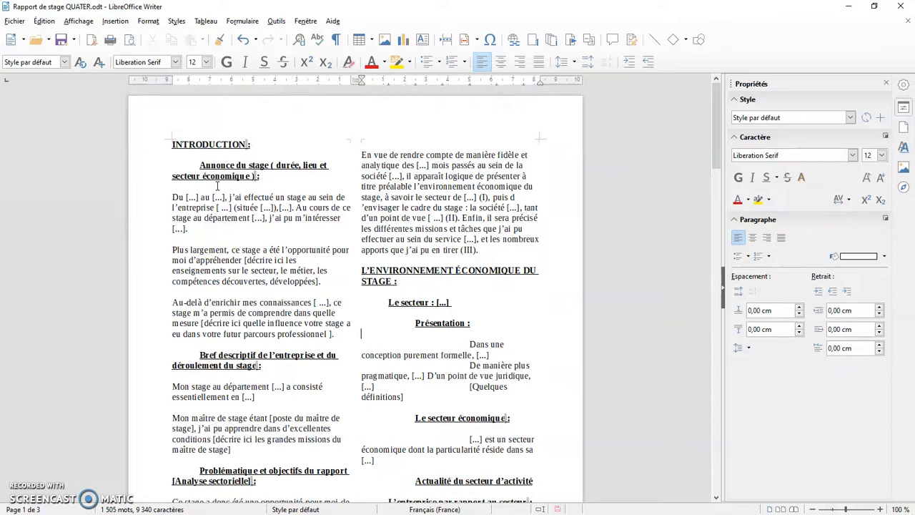
right_click(380, 274)
left_click(377, 273)
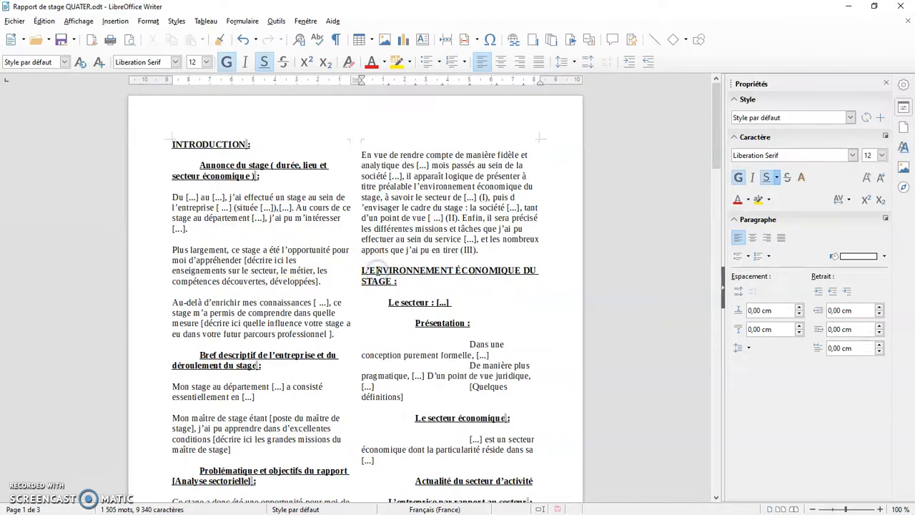
scroll(379, 271, "down", 9)
scroll(414, 306, "up", 8)
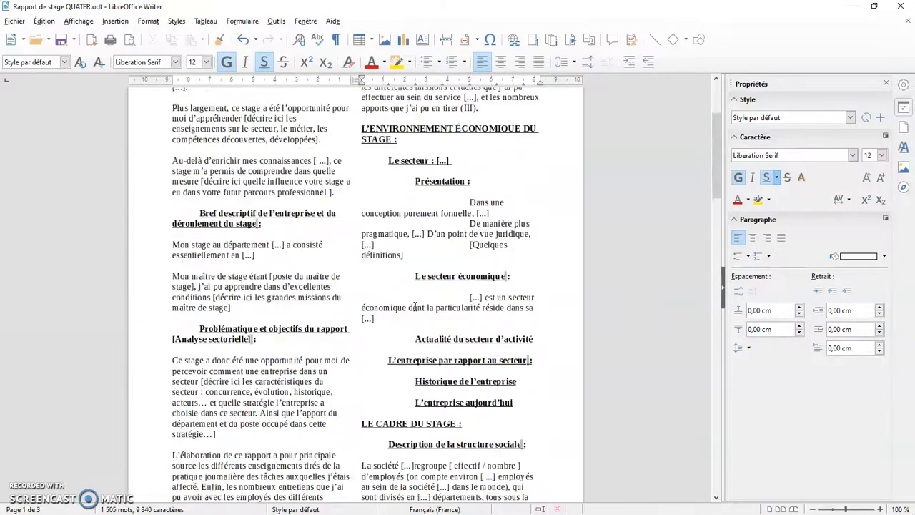
scroll(414, 306, "up", 1)
Try to insert a manual column break inside the L’ENVIRONNEMENT ÉCONOMIQUE DU STAGE heading, right after “L’ENVI”.
left_click(398, 284)
right_click(392, 273)
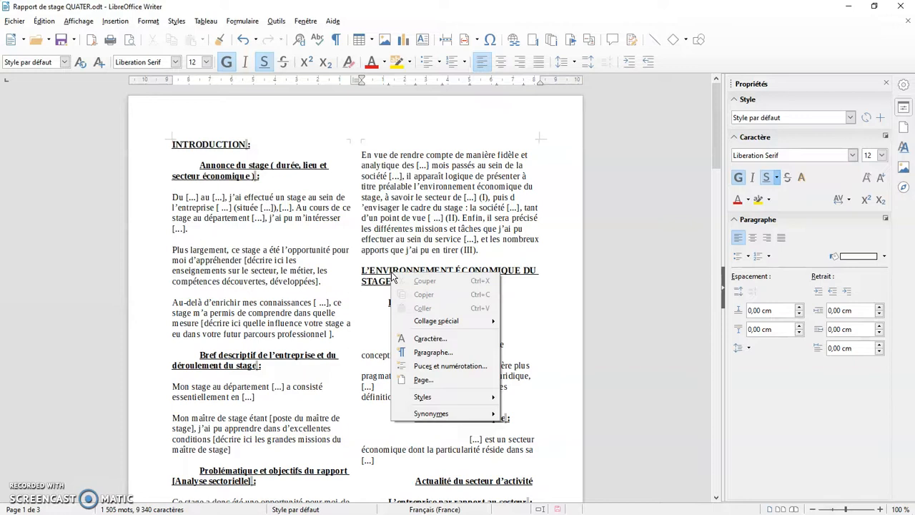
left_click(386, 274)
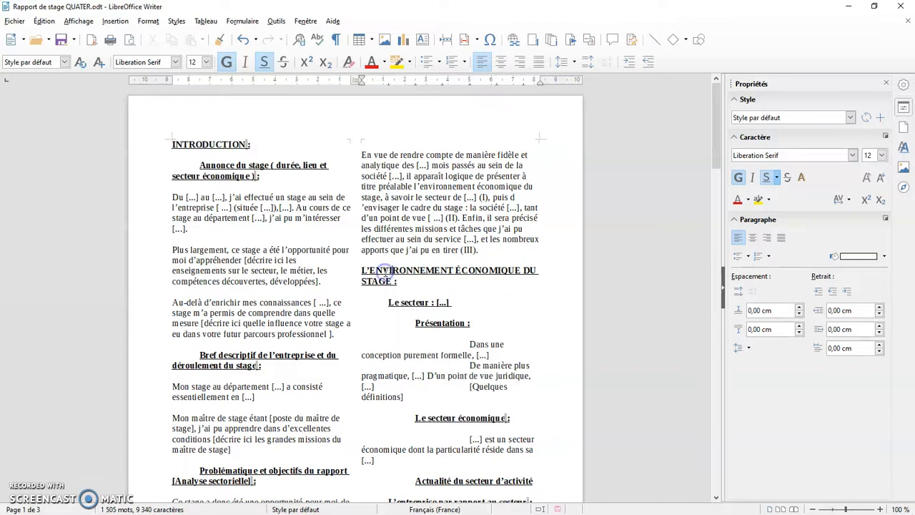
left_click(116, 20)
mouse_move(133, 49)
left_click(242, 80)
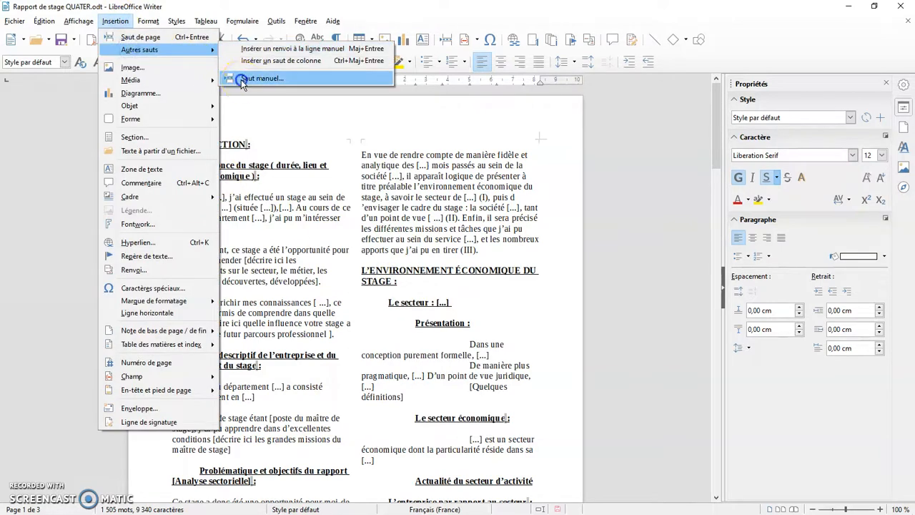
left_click_drag(411, 178, 604, 178)
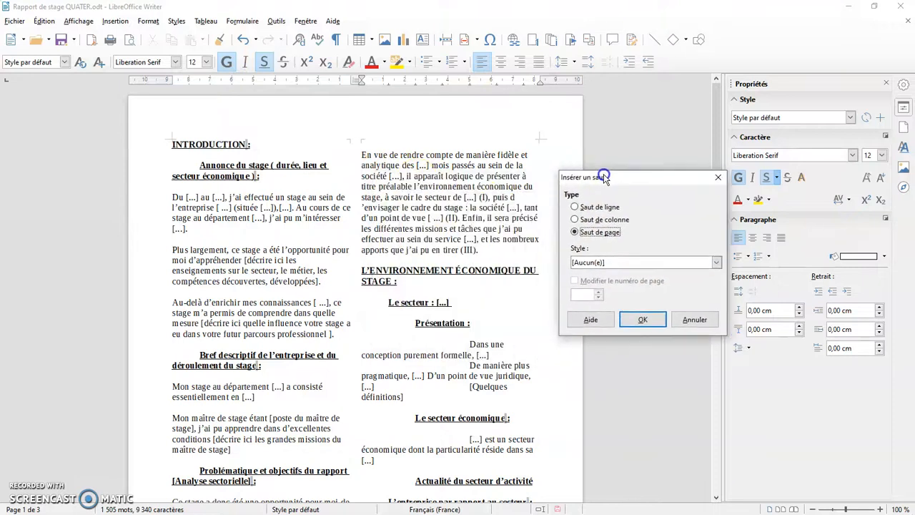
left_click(593, 219)
left_click(644, 317)
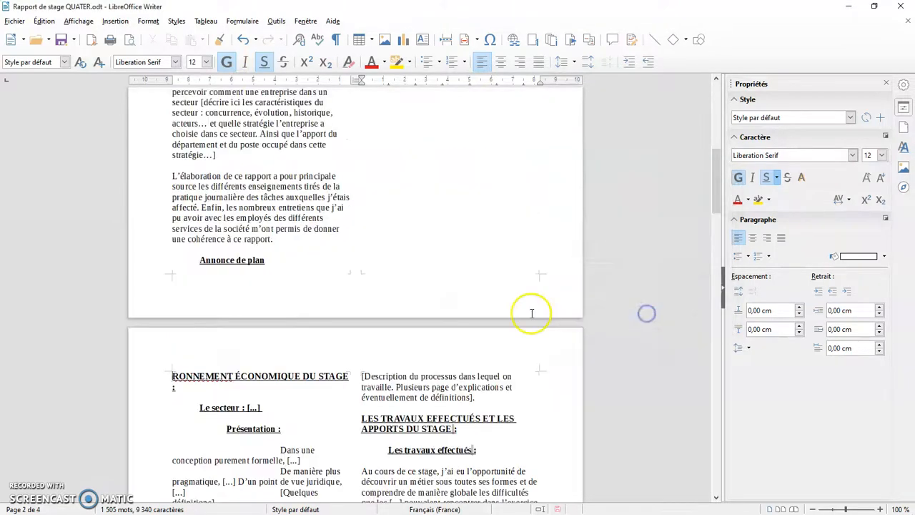
Undo the misplaced column break after “L’ENVI” and place the cursor before the L’ENVIRONNEMENT ÉCONOMIQUE DU STAGE heading.
scroll(353, 278, "up", 5)
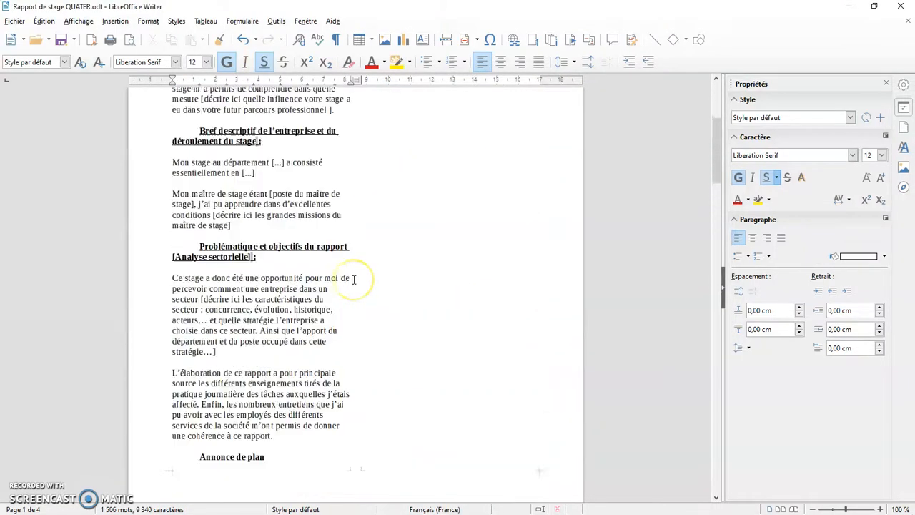
scroll(353, 279, "up", 4)
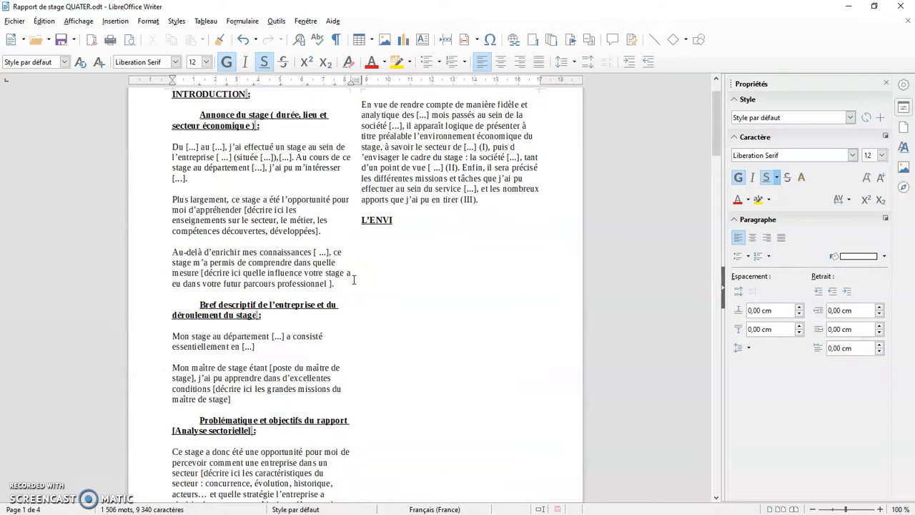
left_click(366, 226)
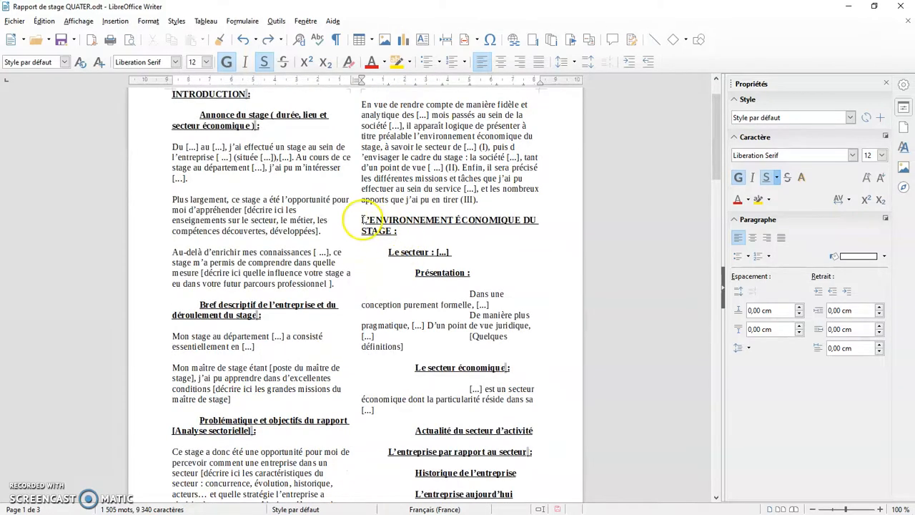
Insert a manual column break before the L’ENVIRONNEMENT ÉCONOMIQUE DU STAGE heading.
left_click(115, 21)
mouse_move(127, 50)
left_click(259, 80)
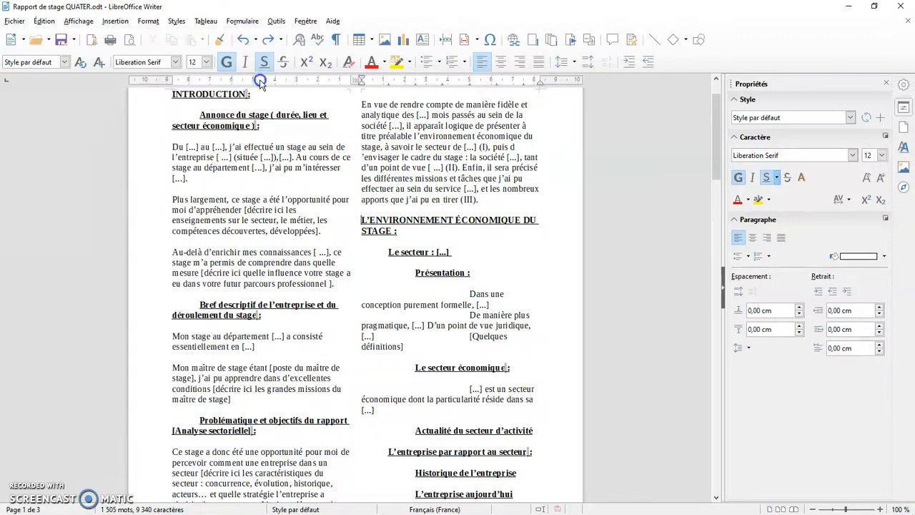
left_click_drag(429, 182, 597, 199)
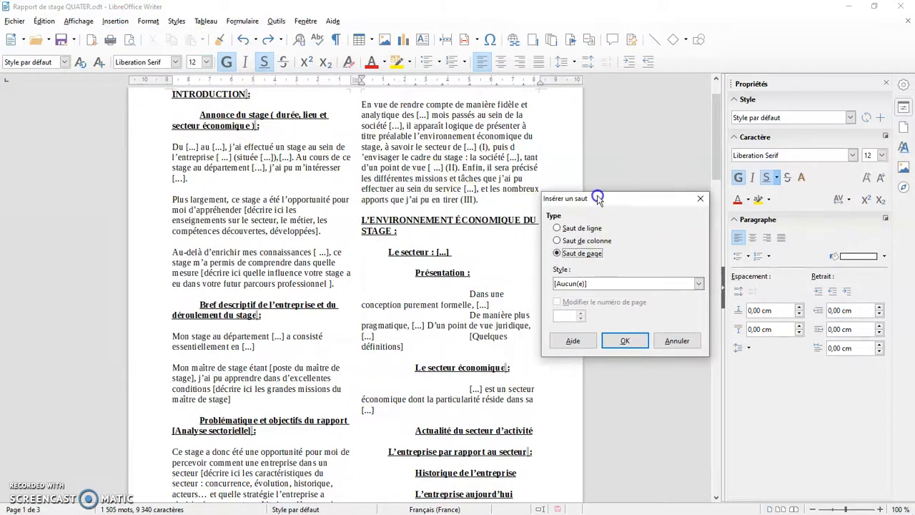
left_click(587, 241)
left_click(620, 341)
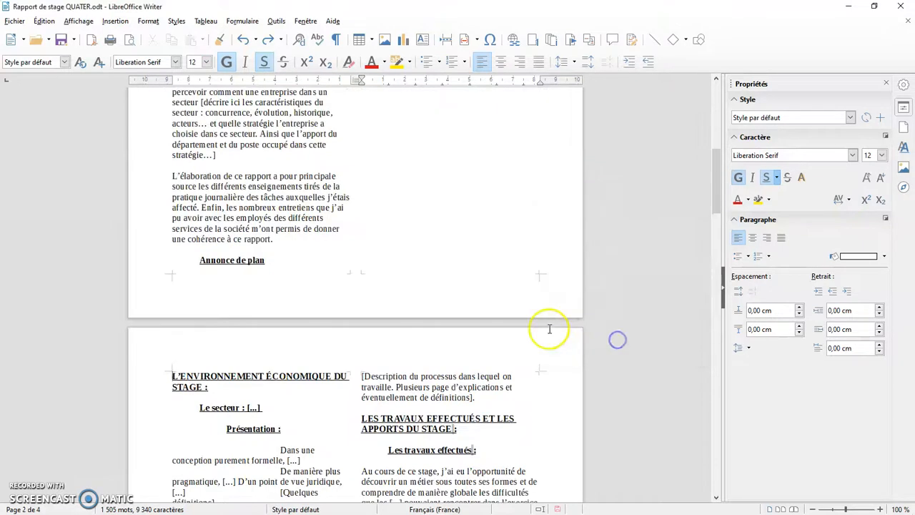
Set the “En vue de rendre compte” paragraph to 18 pt and check the position of the heading after the column break.
scroll(420, 318, "up", 10)
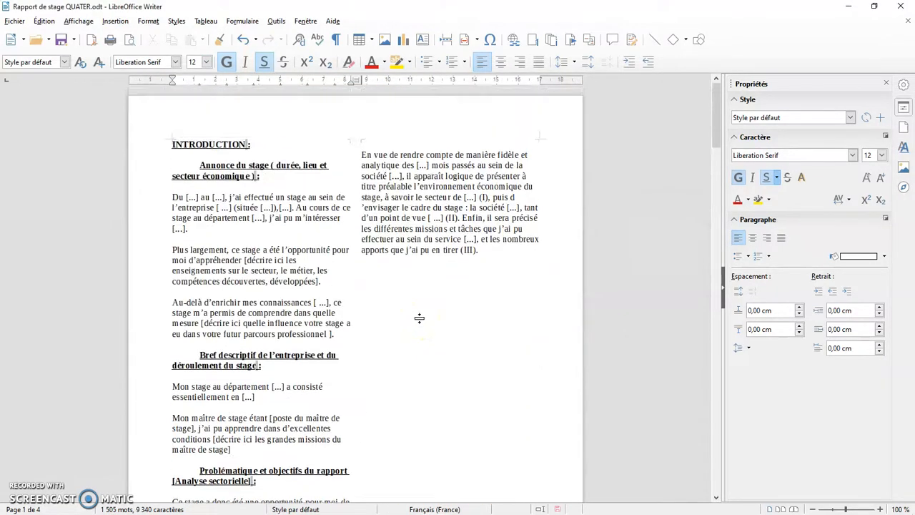
left_click_drag(479, 250, 363, 153)
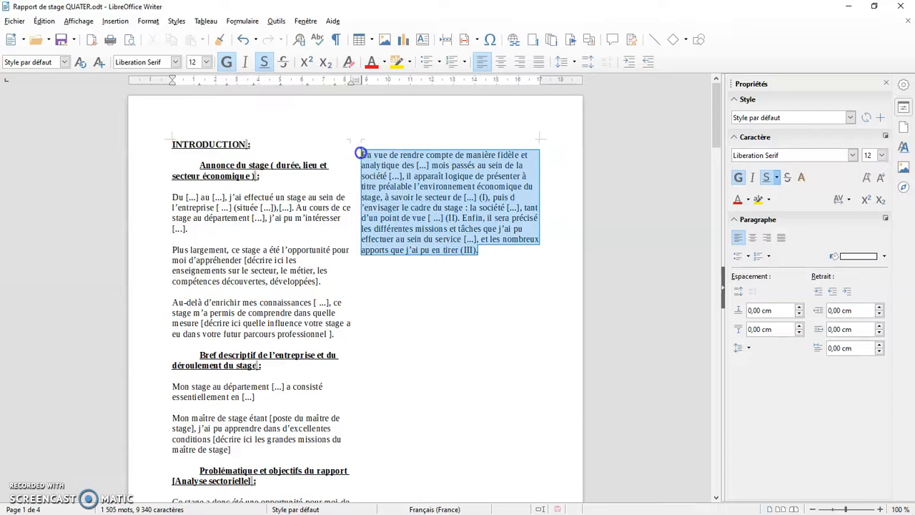
scroll(450, 266, "down", 10)
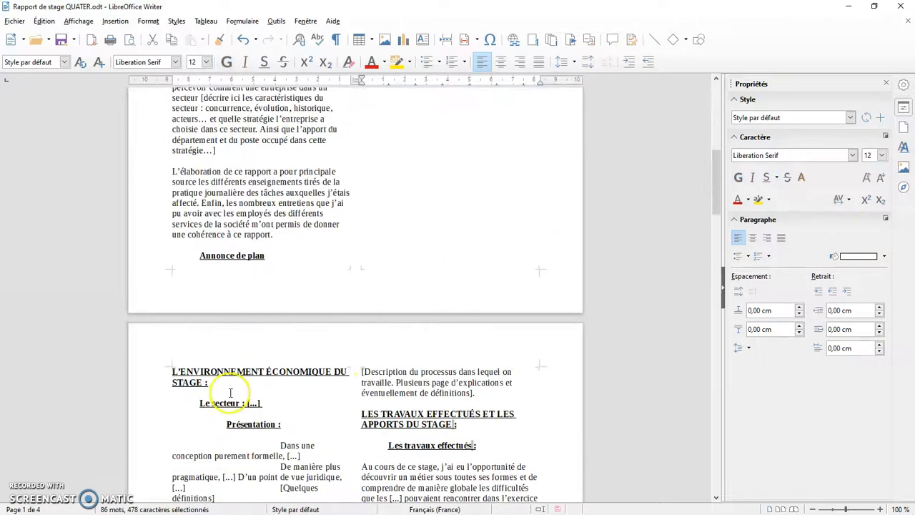
scroll(461, 245, "up", 10)
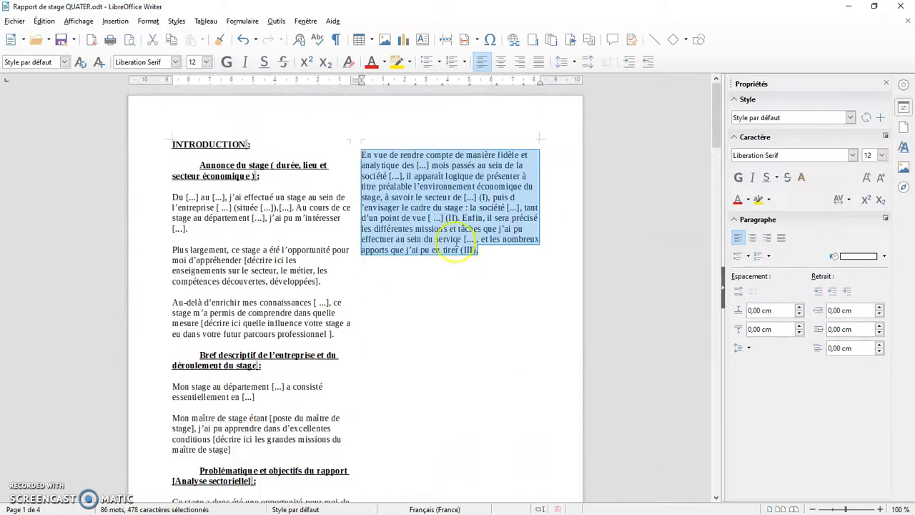
left_click(205, 62)
left_click(191, 164)
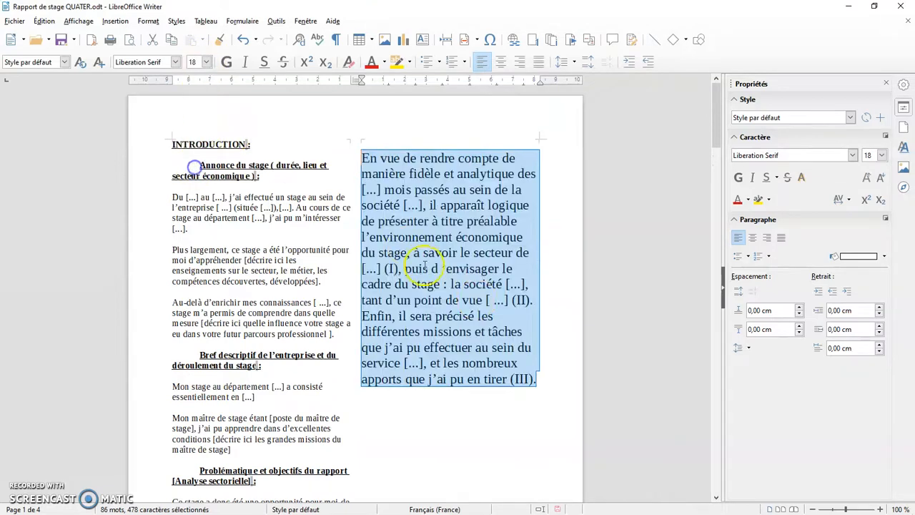
scroll(479, 300, "down", 3)
scroll(479, 299, "down", 10)
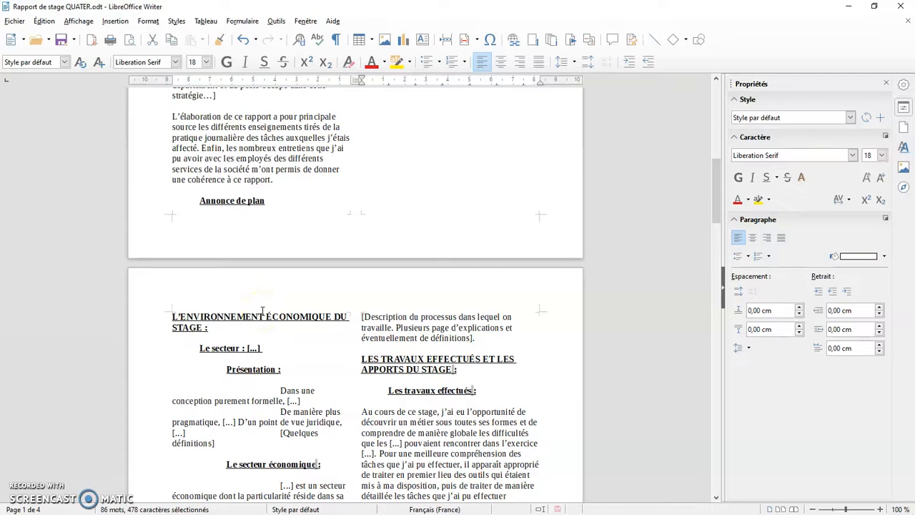
Undo the paragraph's font size change and the column break before the L’ENVIRONNEMENT ÉCONOMIQUE DU STAGE heading.
scroll(476, 143, "up", 1)
scroll(478, 188, "up", 10)
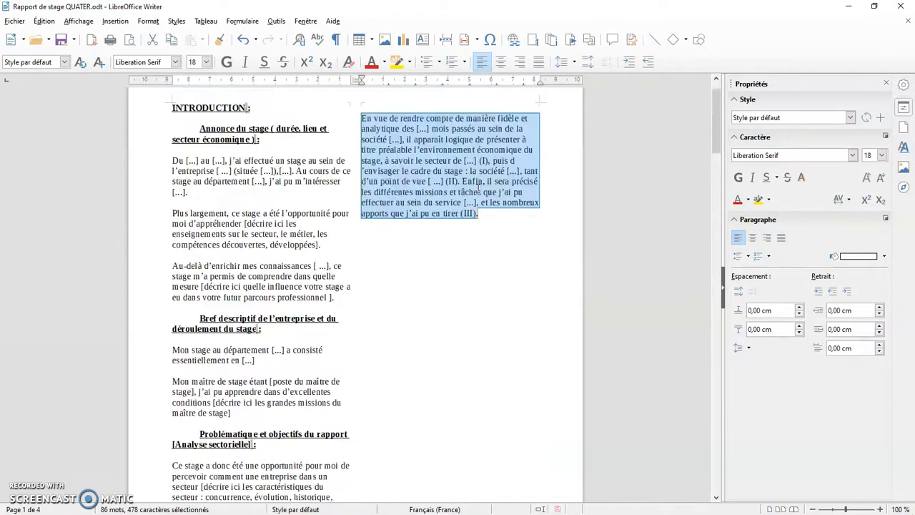
key("ctrl+z")
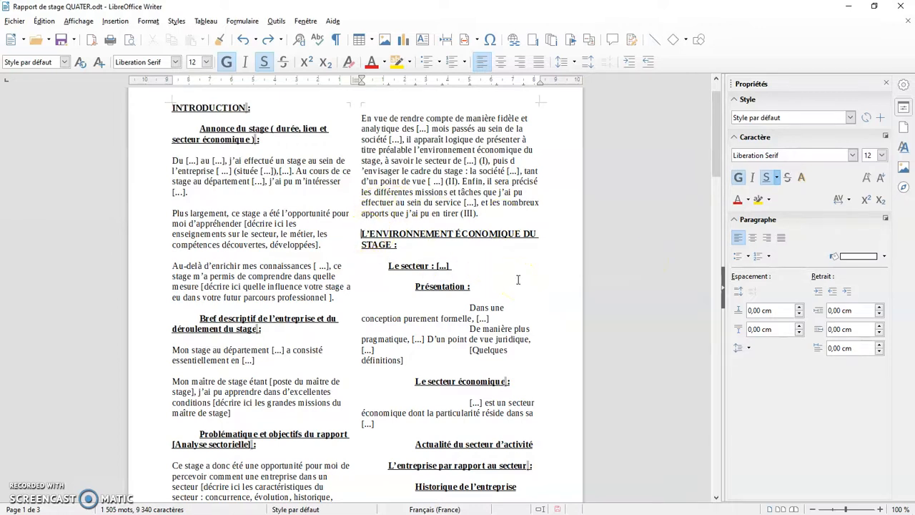
Insert empty paragraphs before the L’ENVIRONNEMENT ÉCONOMIQUE DU STAGE heading until it moves to the next page.
key("Return")
key("Return")
key("Return")
key("Return")
key("Return")
key("Return")
key("Return")
key("Return")
key("Return")
key("Return")
key("Return")
key("Return")
key("Return")
key("Return")
key("Return")
key("Return")
key("Return")
key("Return")
key("Return")
key("Return")
key("Return")
key("Return")
key("Return")
key("Return")
key("Return")
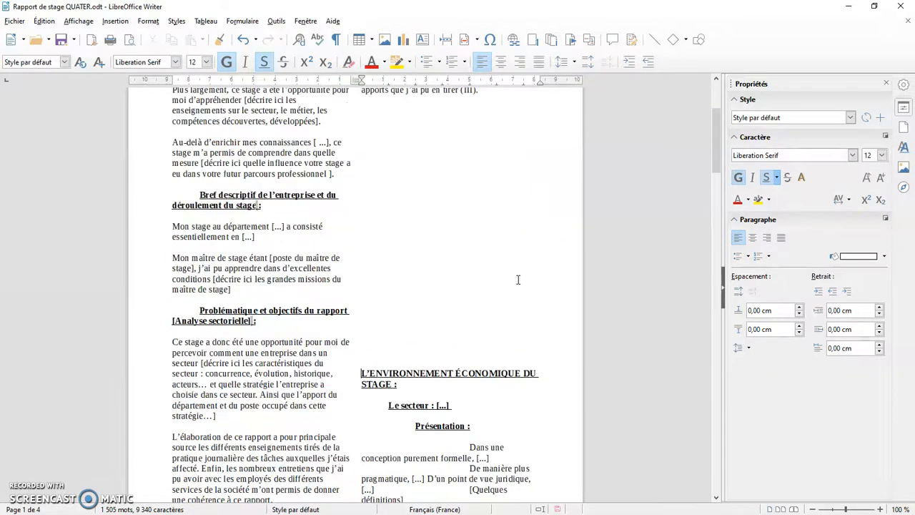
key("Return")
key("Return")
key("Return")
key("Return")
key("Return")
key("Return")
key("Return")
key("Return")
key("Return")
key("Return")
key("Return")
key("Return")
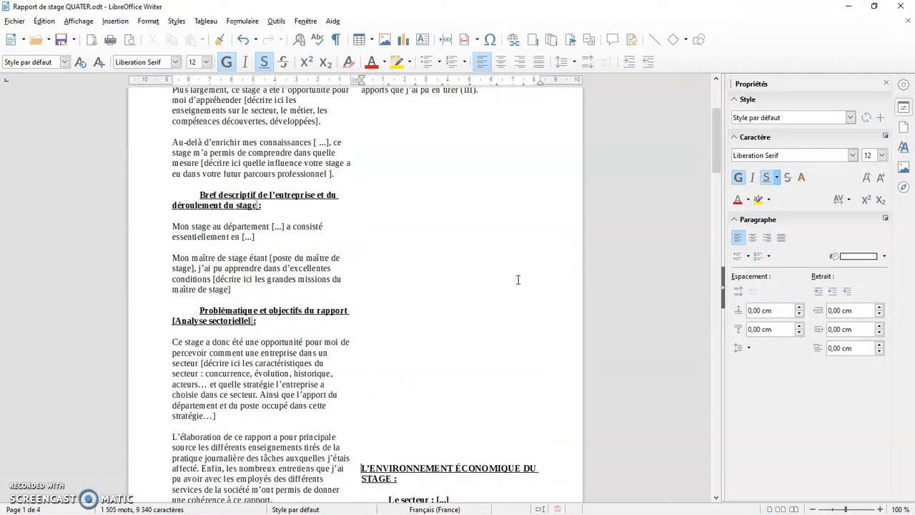
key("Return")
key("Return")
key("Return")
Show the formatting marks and examine the empty paragraphs below the “En vue de rendre compte” paragraph.
scroll(517, 279, "up", 8)
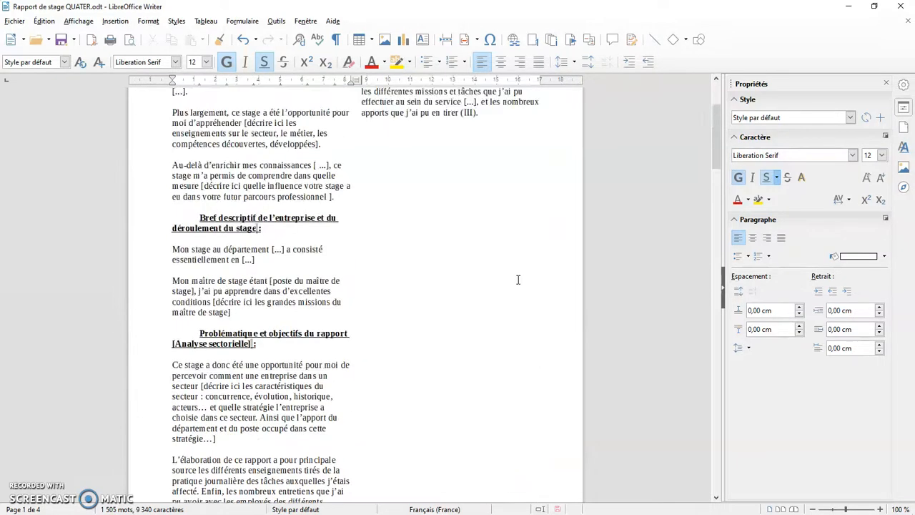
scroll(517, 279, "up", 2)
left_click(391, 172)
left_click(335, 39)
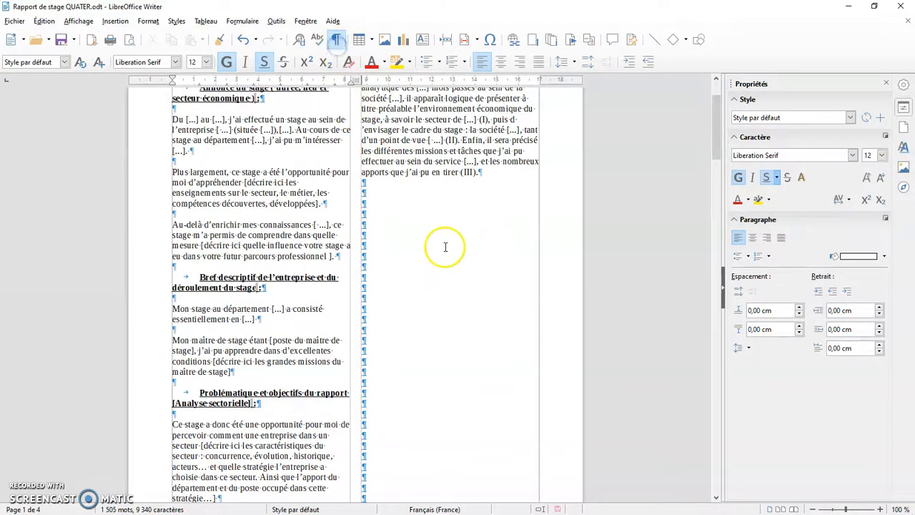
scroll(380, 361, "down", 7)
scroll(384, 358, "up", 10)
Set the “En vue de rendre compte” paragraph to 18 pt again and check how the empty paragraphs below it shift.
left_click_drag(489, 251, 363, 159)
left_click(206, 61)
left_click(192, 175)
scroll(527, 351, "down", 10)
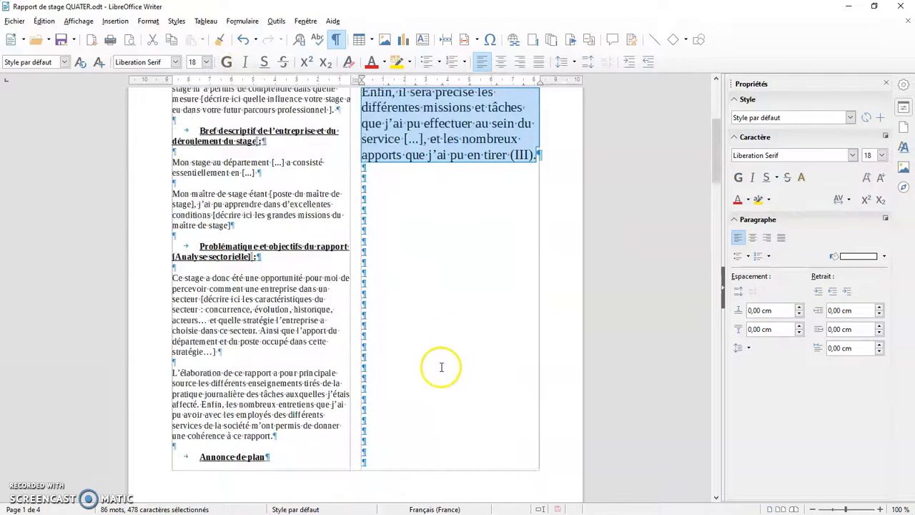
scroll(393, 292, "up", 10)
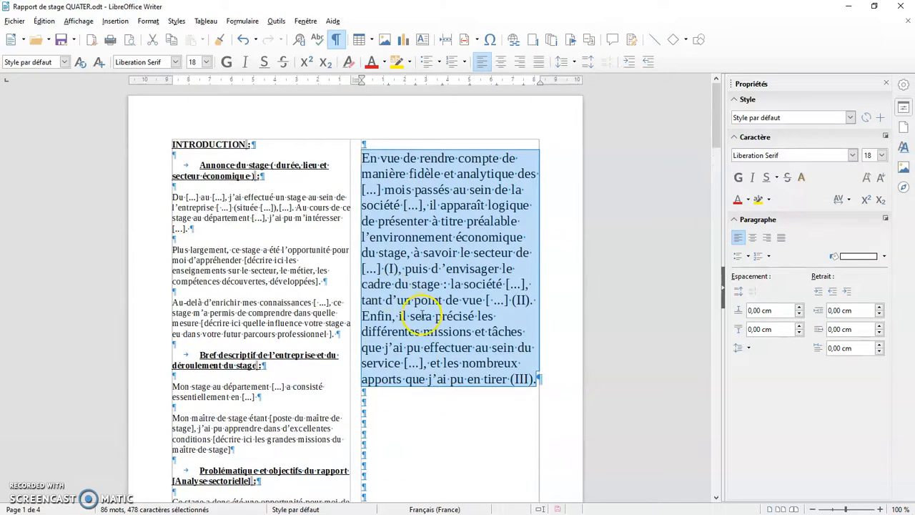
Undo the 18 pt font size and part of the inserted empty paragraphs, and enlarge the view to 140 %.
key("ctrl+z")
scroll(421, 314, "down", 10)
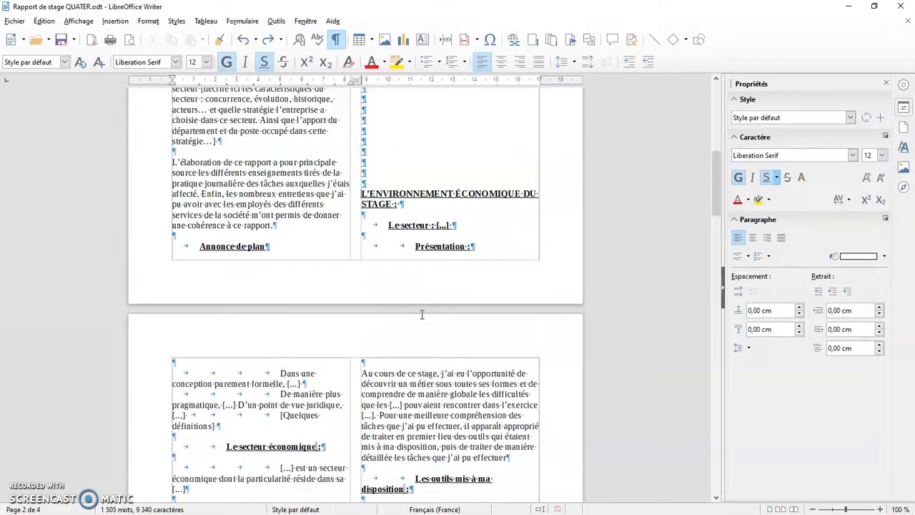
scroll(422, 314, "up", 4, "ctrl")
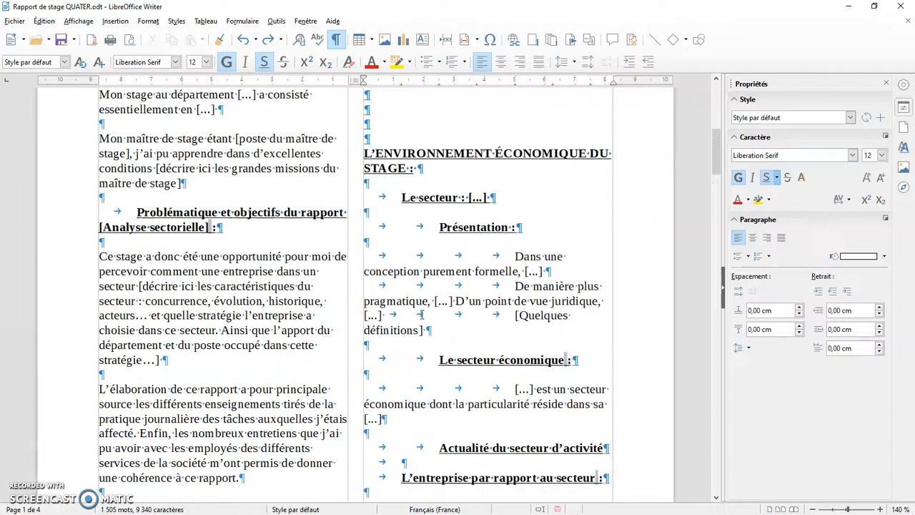
scroll(421, 314, "up", 4)
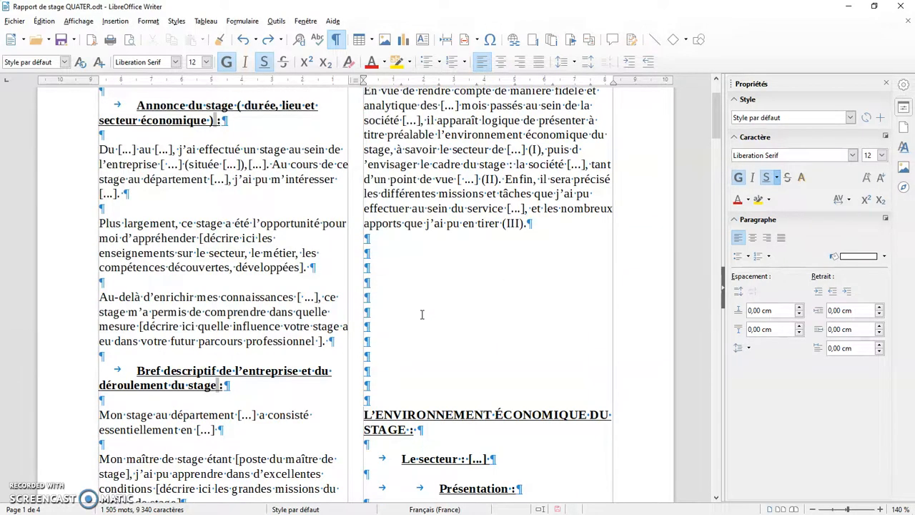
Delete the surplus empty paragraphs above the L’ENVIRONNEMENT ÉCONOMIQUE DU STAGE heading, keeping a single one.
key("BackSpace")
key("BackSpace")
key("BackSpace")
key("BackSpace")
key("BackSpace")
key("BackSpace")
key("BackSpace")
key("BackSpace")
key("BackSpace")
key("BackSpace")
key("BackSpace")
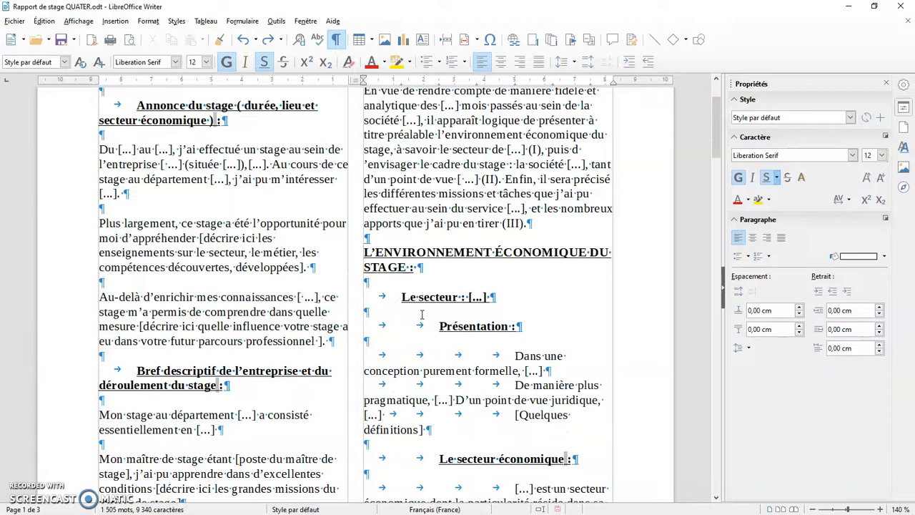
Set the default page style back to a single column.
scroll(322, 248, "up", 2)
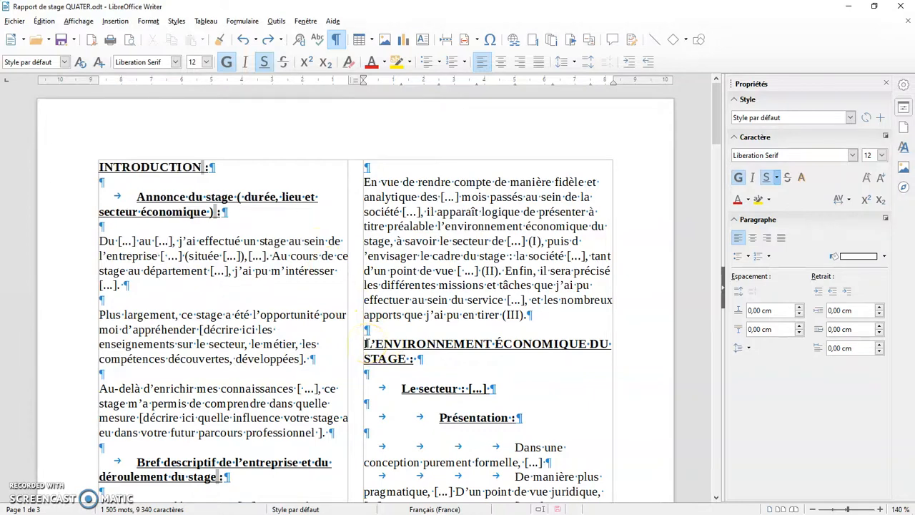
right_click(612, 118)
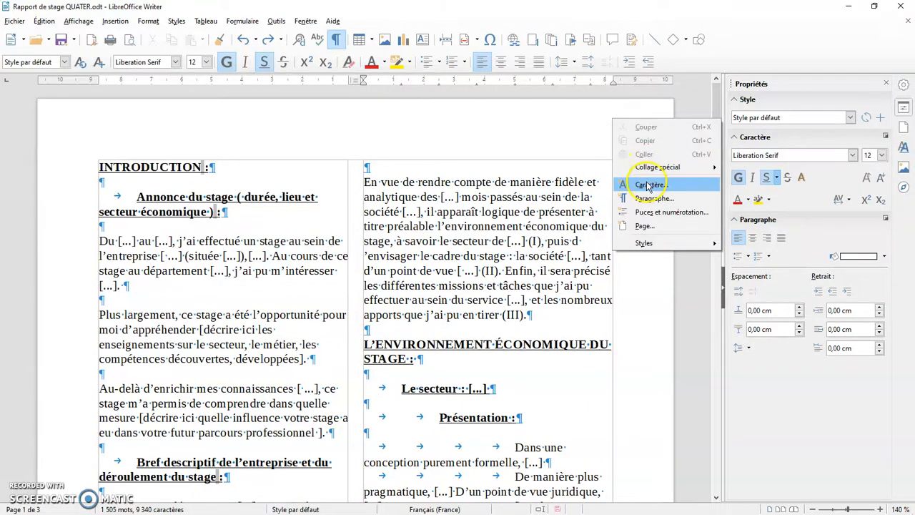
left_click(644, 229)
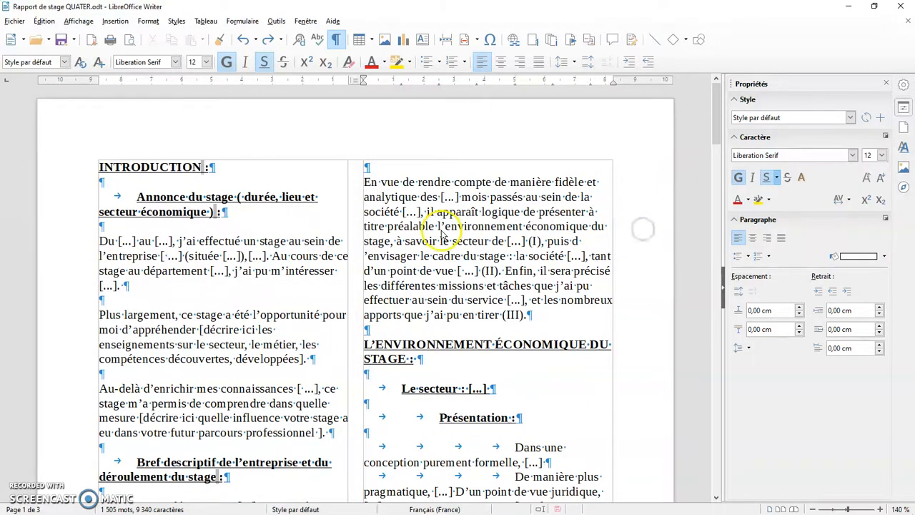
left_click(363, 147)
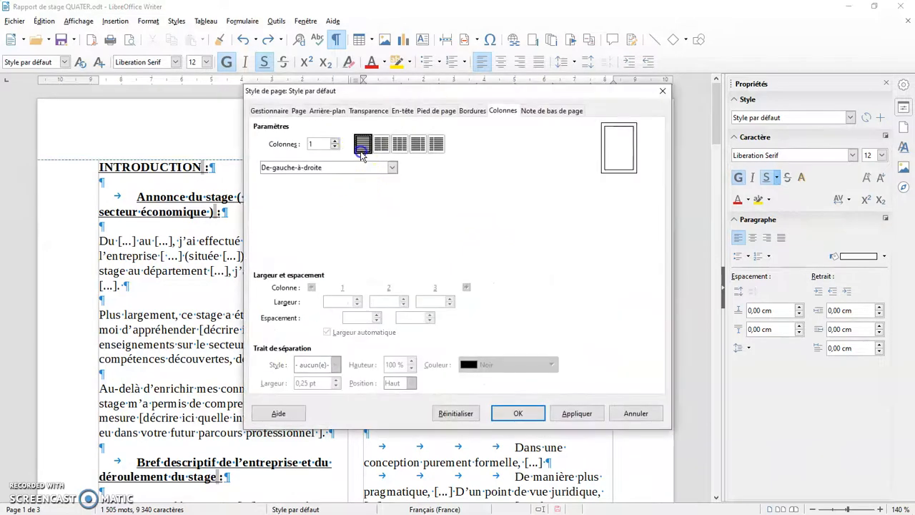
left_click(508, 413)
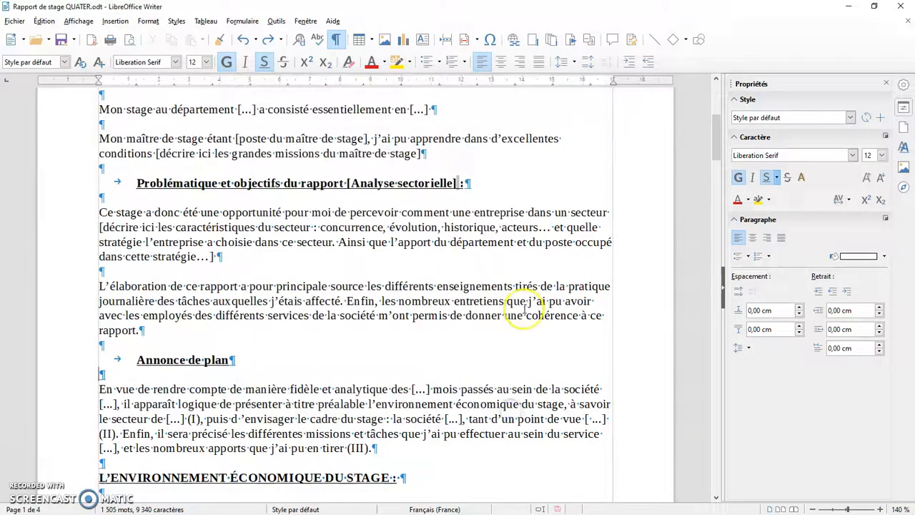
Return to the INTRODUCTION heading and hide the formatting marks.
scroll(524, 309, "up", 4)
scroll(524, 309, "up", 3)
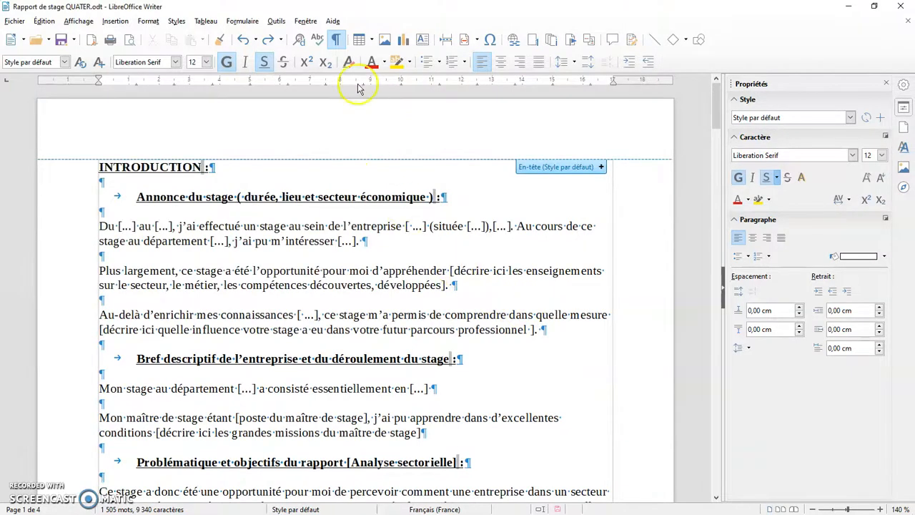
left_click(336, 39)
left_click(641, 326)
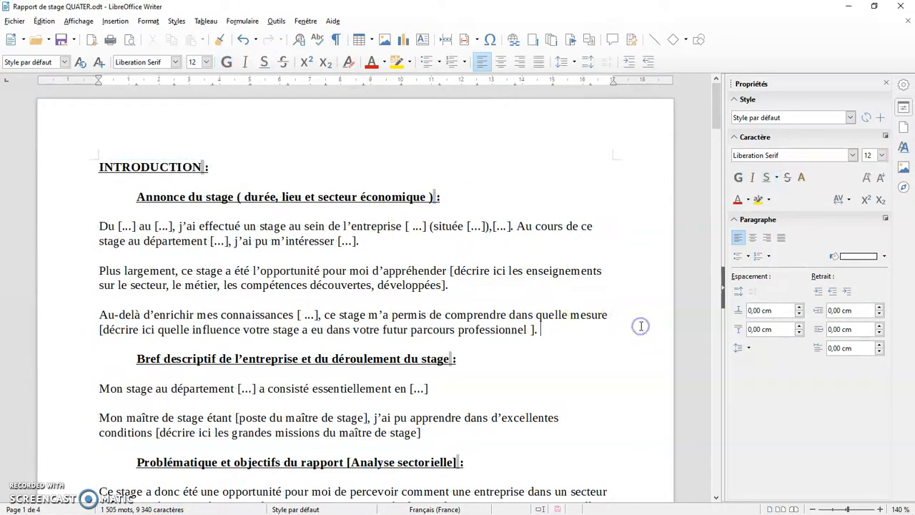